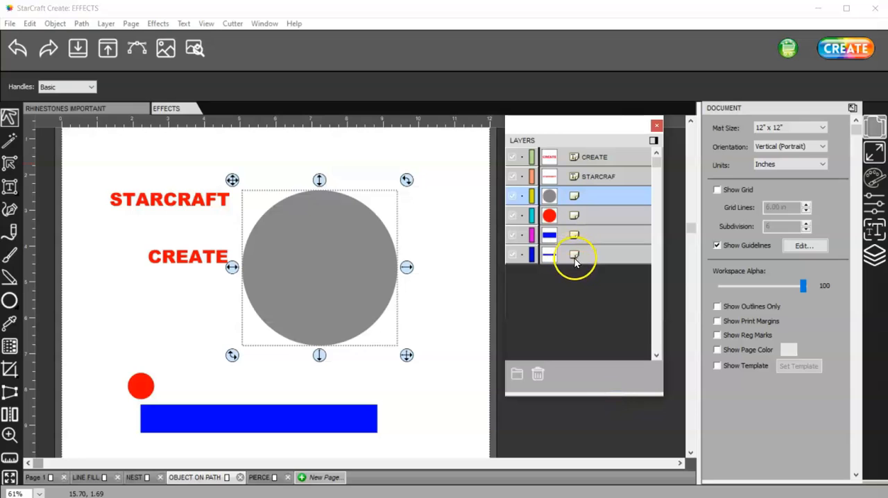
Step: Reposition the grey circle slightly farther to the right of the STARCRAFT and CREATE text objects
{"action": "left_click_drag", "start_coordinate": [233, 180], "coordinate": [384, 223]}
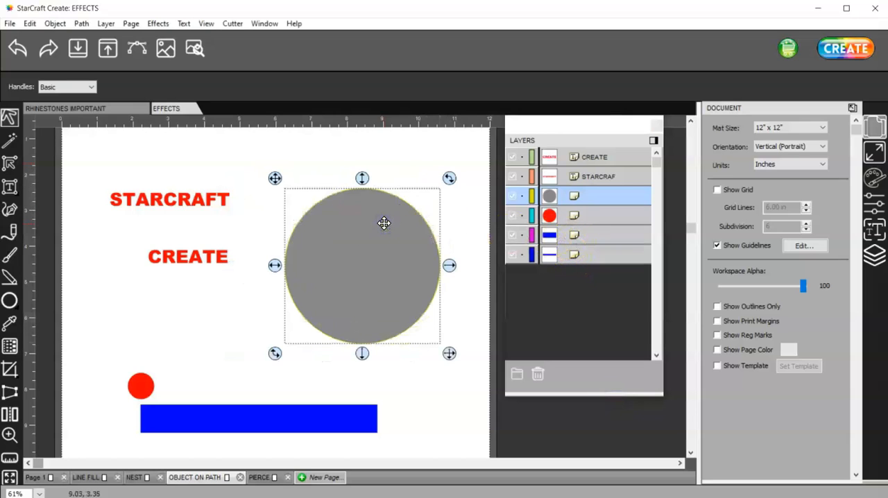
{"action": "left_click", "coordinate": [211, 199]}
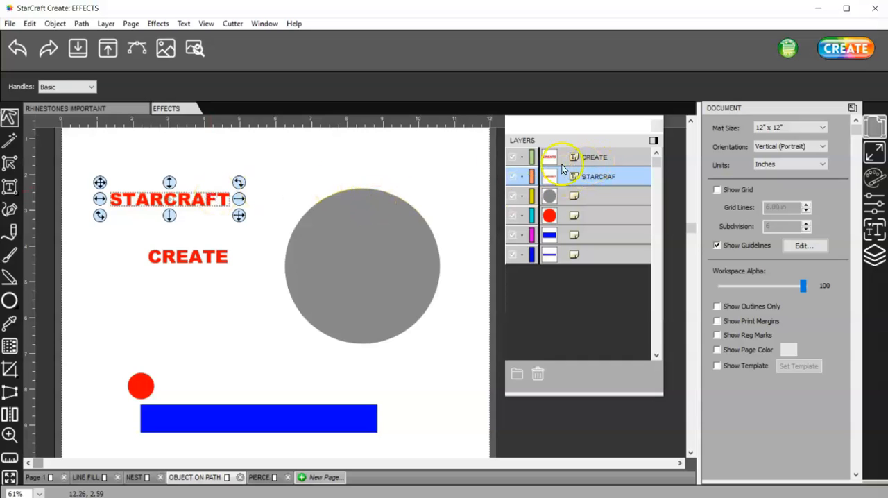
{"action": "left_click", "coordinate": [210, 256]}
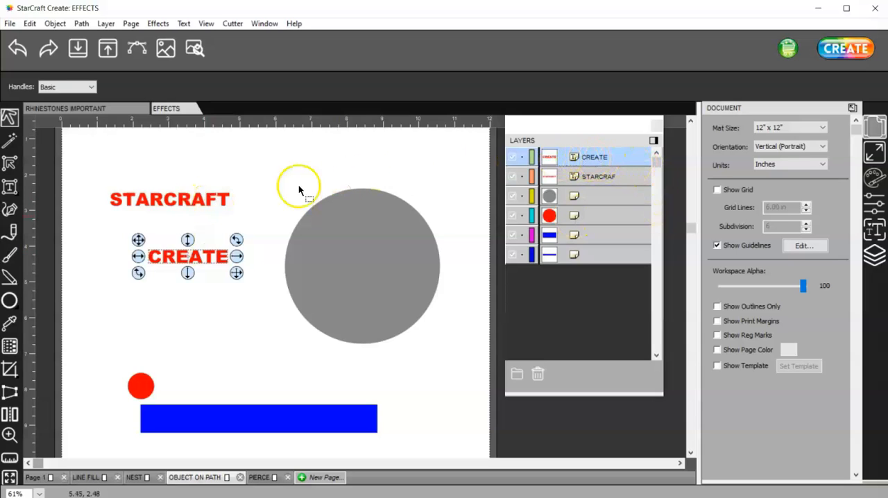
{"action": "left_click", "coordinate": [198, 199]}
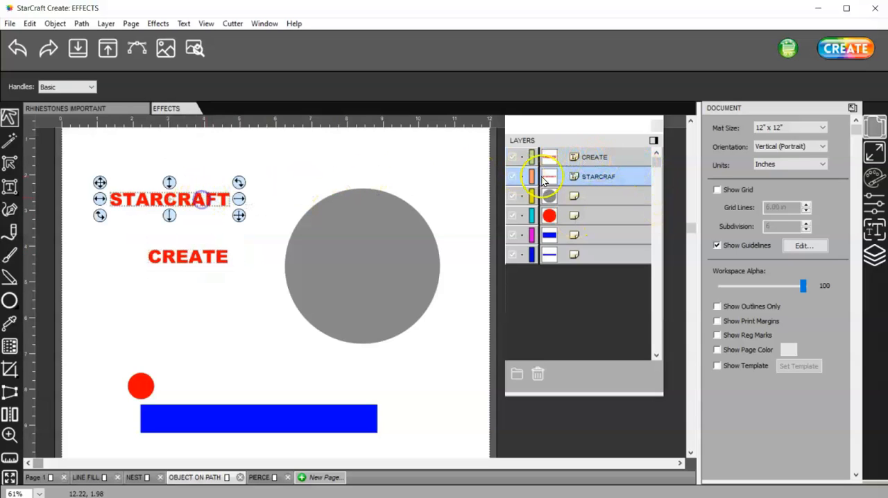
{"action": "left_click", "coordinate": [594, 199]}
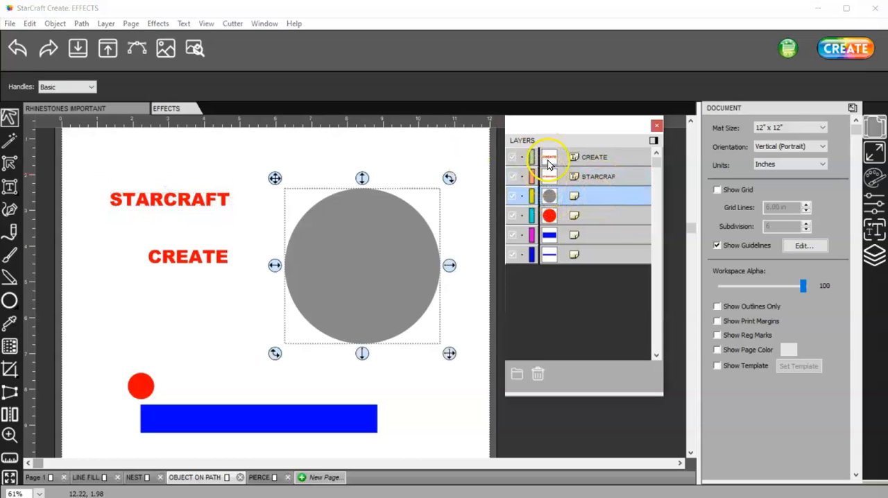
{"action": "left_click_drag", "start_coordinate": [367, 224], "coordinate": [337, 227]}
Step: Start Object On Path for the STARCRAFT text and the grey circle, with auto preview on and a start offset of 1.65 in
{"action": "left_click", "coordinate": [198, 201]}
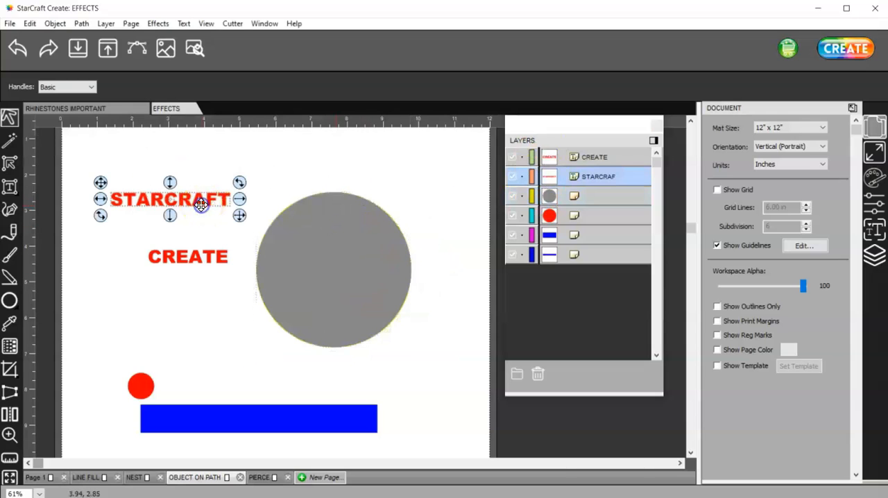
{"action": "left_click", "coordinate": [327, 218], "text": "shift"}
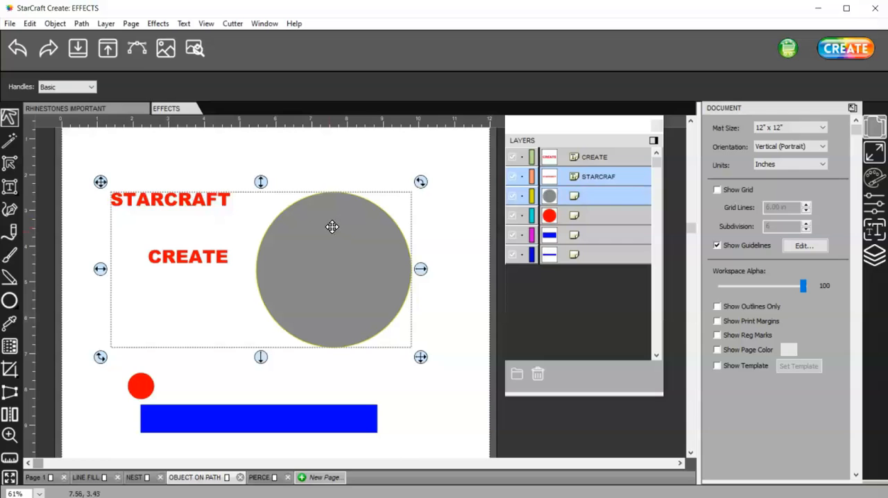
{"action": "left_click", "coordinate": [158, 23]}
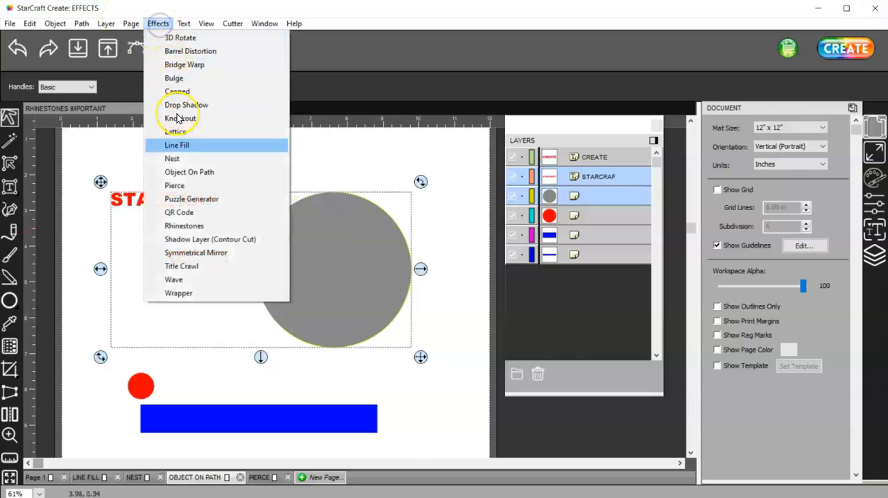
{"action": "left_click", "coordinate": [195, 172]}
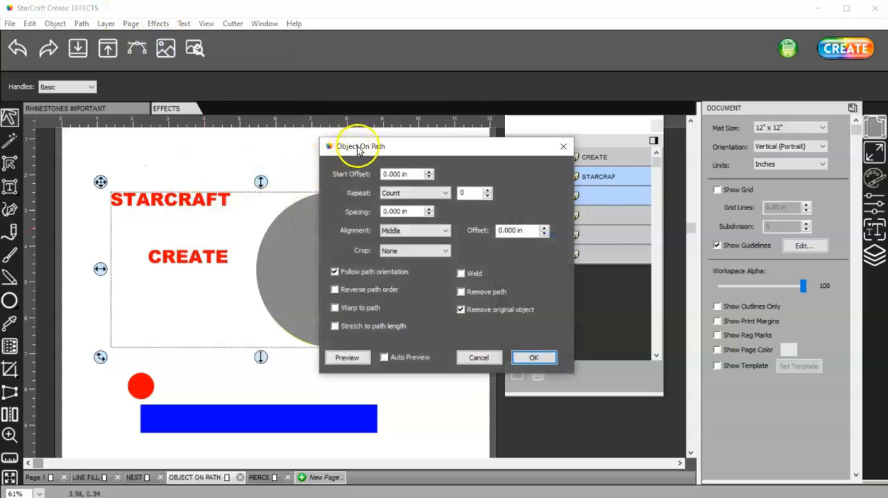
{"action": "left_click_drag", "start_coordinate": [357, 149], "coordinate": [565, 155]}
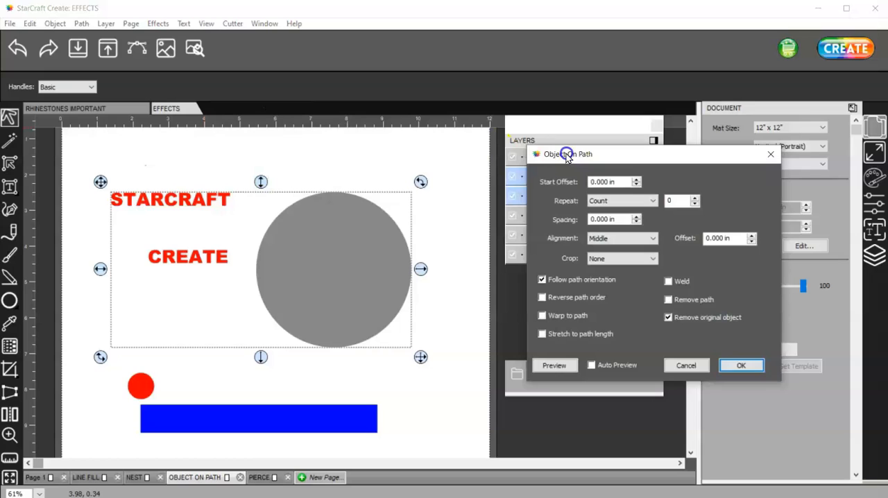
{"action": "left_click", "coordinate": [591, 365]}
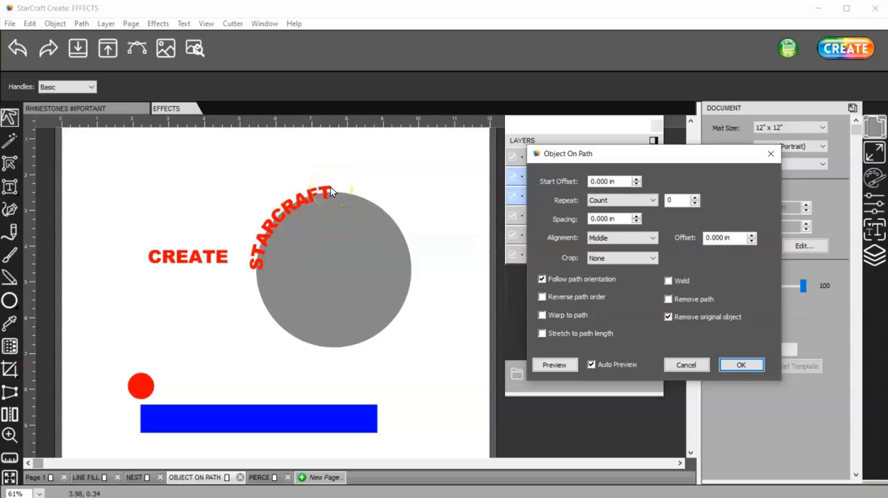
{"action": "left_click", "coordinate": [637, 179]}
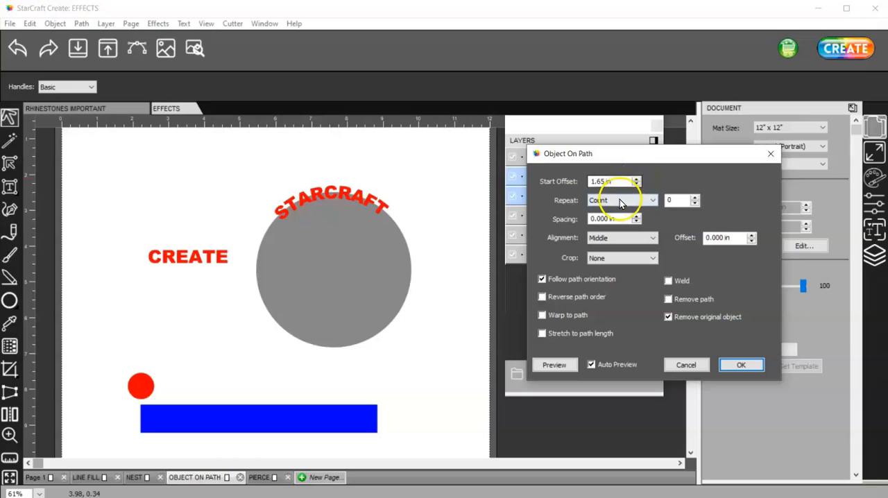
Step: Compare the Top, Middle and Bottom alignments, settle on Bottom, and set the alignment offset to 0.05 in
{"action": "left_click", "coordinate": [613, 237]}
{"action": "left_click", "coordinate": [614, 248]}
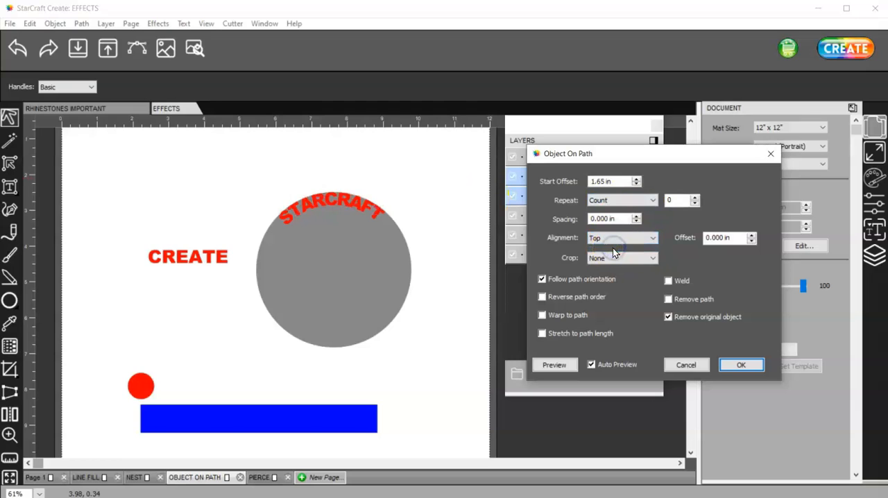
{"action": "left_click", "coordinate": [615, 238]}
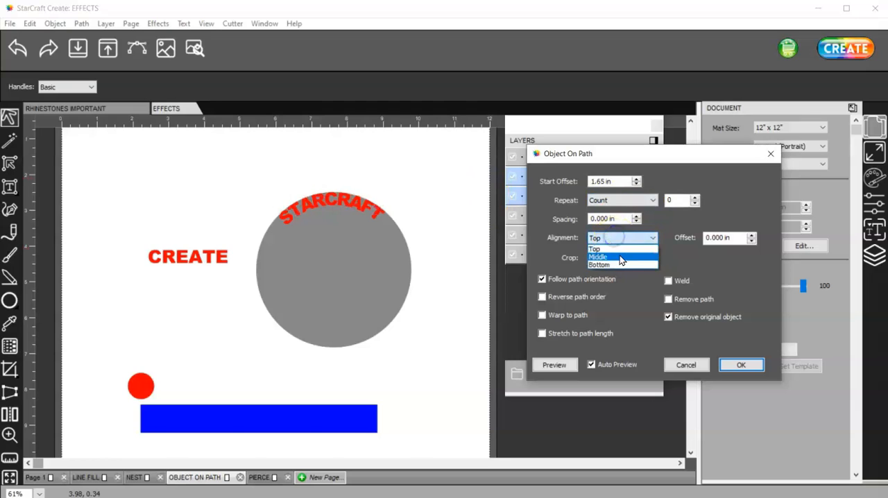
{"action": "left_click", "coordinate": [620, 256]}
{"action": "left_click", "coordinate": [621, 238]}
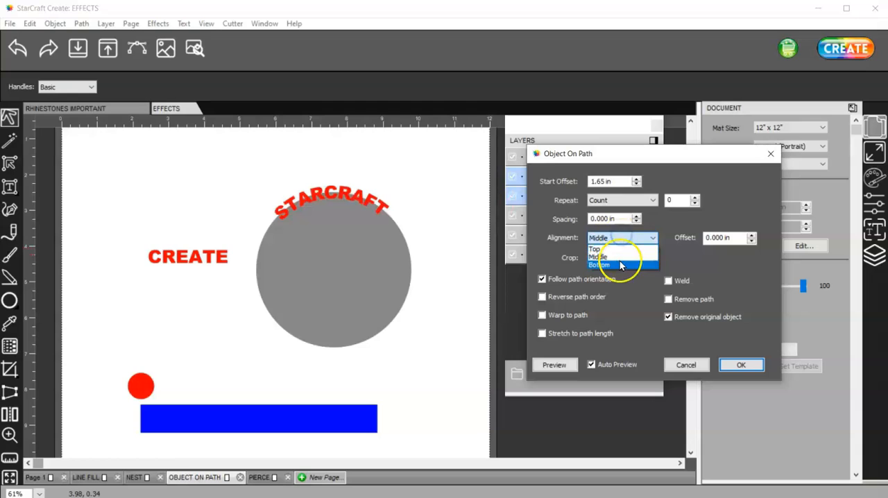
{"action": "left_click", "coordinate": [619, 261]}
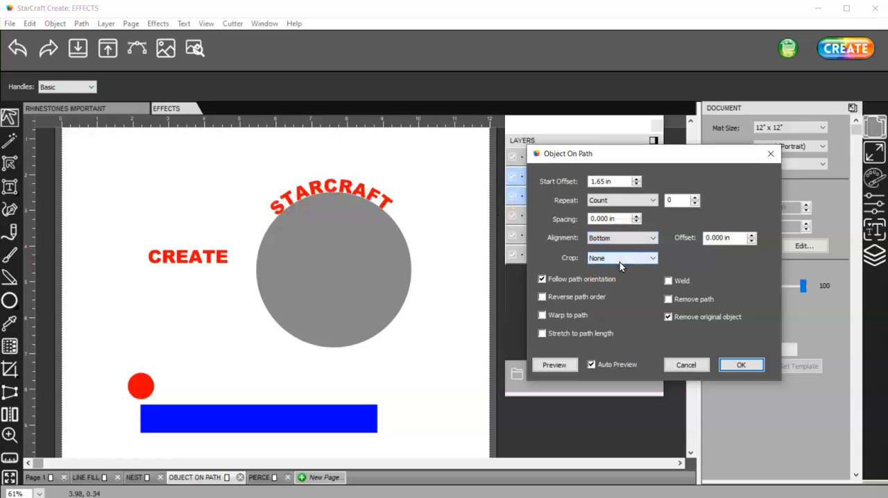
{"action": "left_click", "coordinate": [752, 235]}
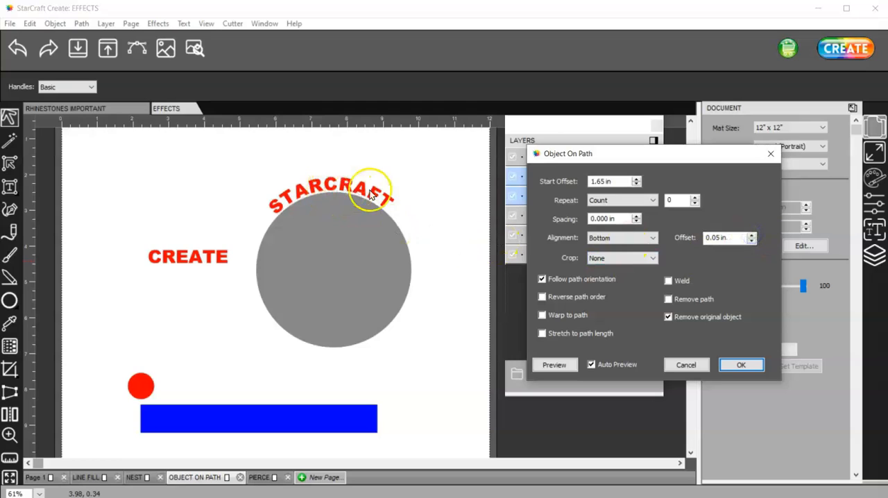
Step: Try a negative alignment offset down to -0.30 in, and return it to 0.05 in
{"action": "left_click", "coordinate": [752, 241]}
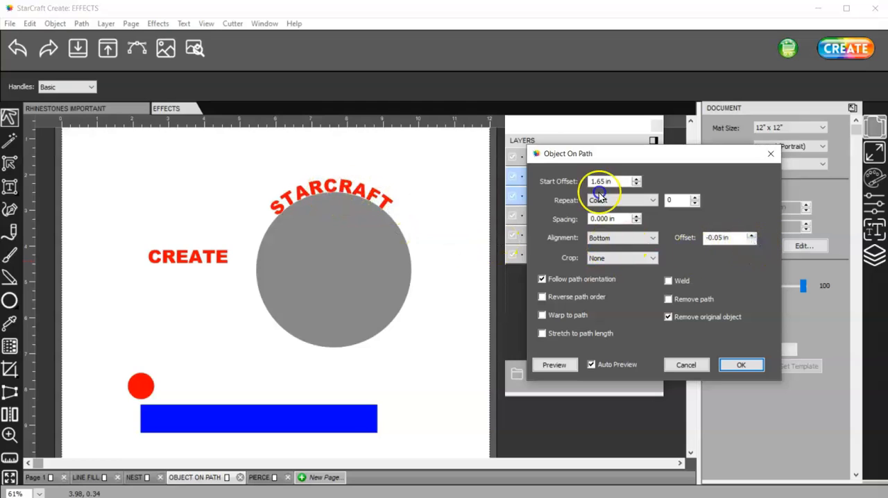
{"action": "left_click", "coordinate": [752, 240]}
{"action": "left_click", "coordinate": [753, 241]}
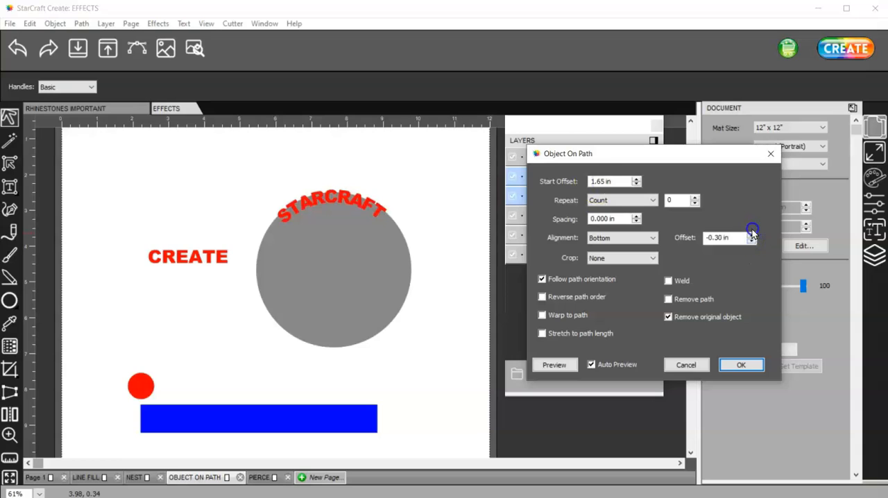
{"action": "left_click", "coordinate": [752, 234]}
{"action": "left_click", "coordinate": [750, 234]}
{"action": "left_click", "coordinate": [751, 235]}
{"action": "left_click", "coordinate": [751, 235]}
{"action": "left_click", "coordinate": [751, 234]}
{"action": "left_click", "coordinate": [750, 235]}
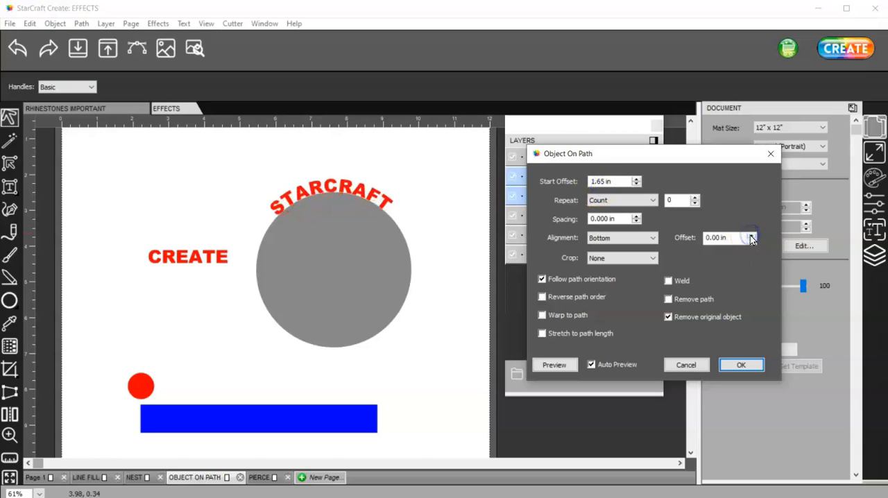
{"action": "left_click", "coordinate": [751, 235]}
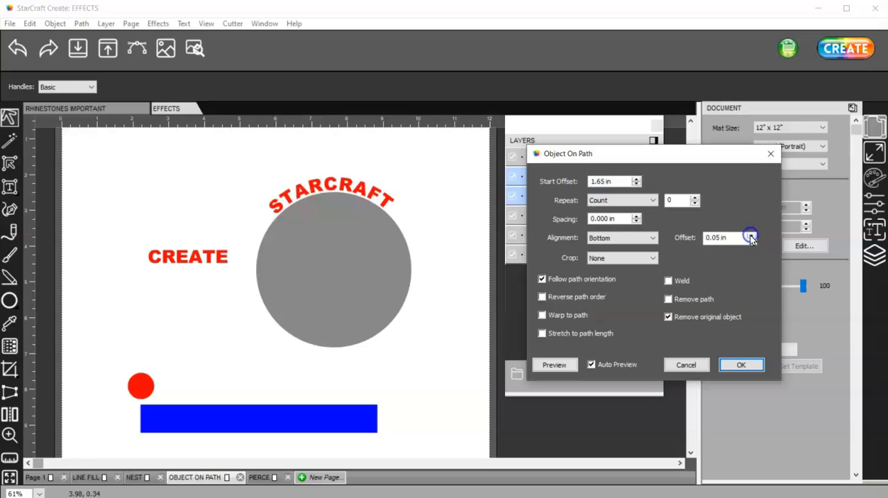
Step: Set the start offset of the STARCRAFT text along the circle to 1.80 in
{"action": "left_click", "coordinate": [637, 178]}
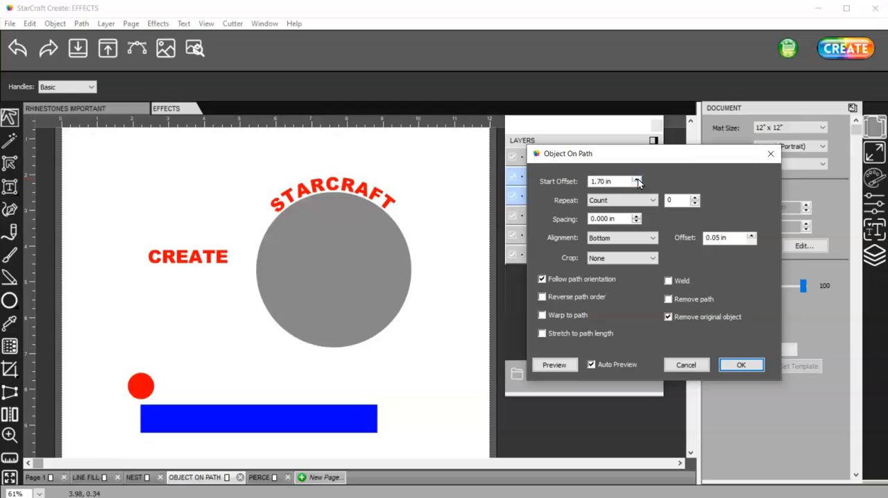
{"action": "left_click", "coordinate": [638, 179]}
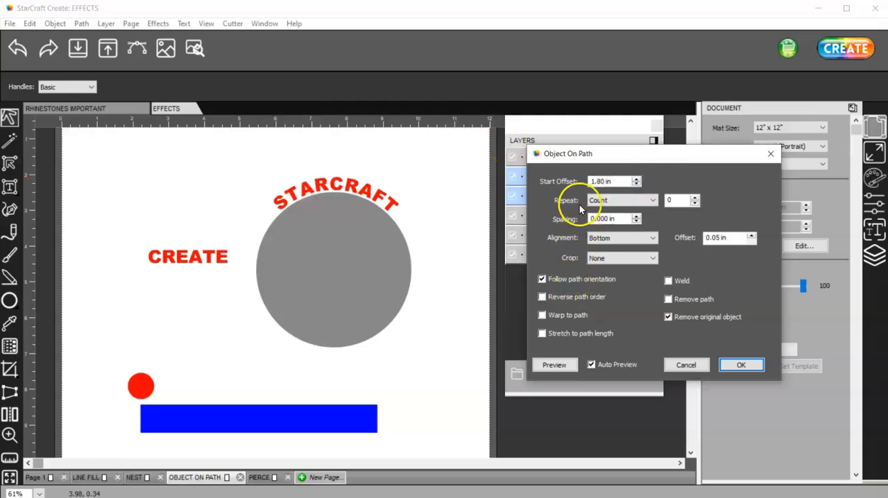
Step: Try repeating the STARCRAFT text up to a count of 3 around the circle, and reset the count to 0
{"action": "left_click", "coordinate": [697, 198]}
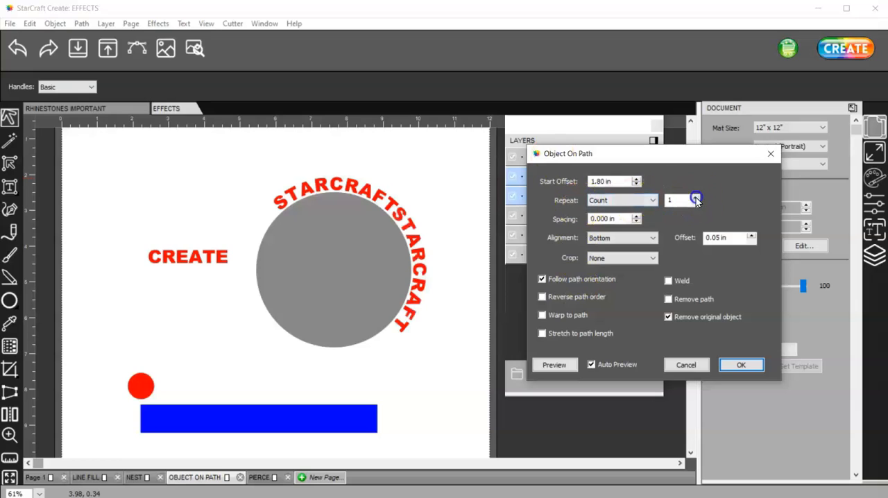
{"action": "left_click", "coordinate": [696, 197]}
{"action": "left_click", "coordinate": [697, 198]}
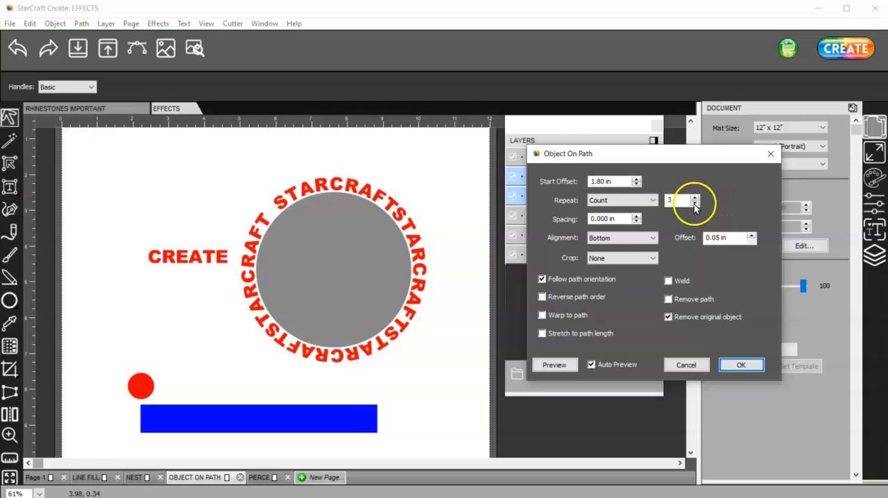
{"action": "left_click", "coordinate": [696, 204]}
{"action": "left_click", "coordinate": [695, 204]}
{"action": "left_click", "coordinate": [694, 204]}
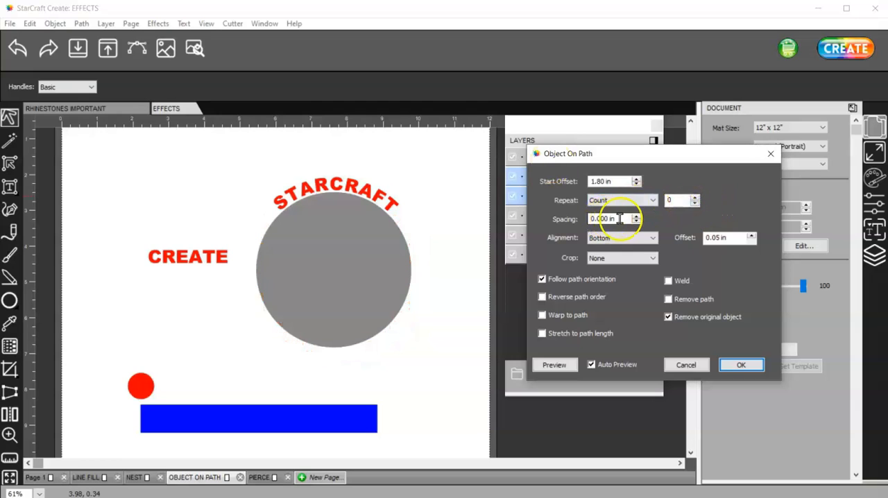
Step: Try one repeat of the text with the spacing set to 0.55 in, and return the repeat count to 0
{"action": "left_click", "coordinate": [694, 197]}
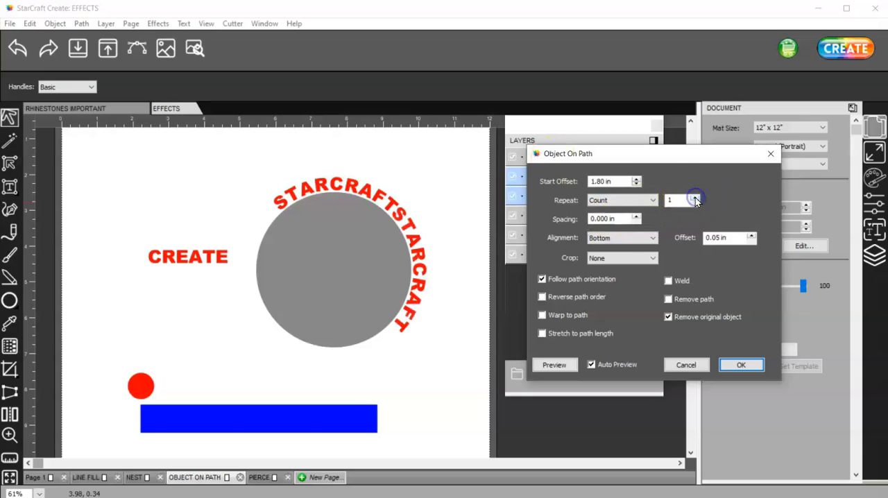
{"action": "left_click", "coordinate": [636, 216]}
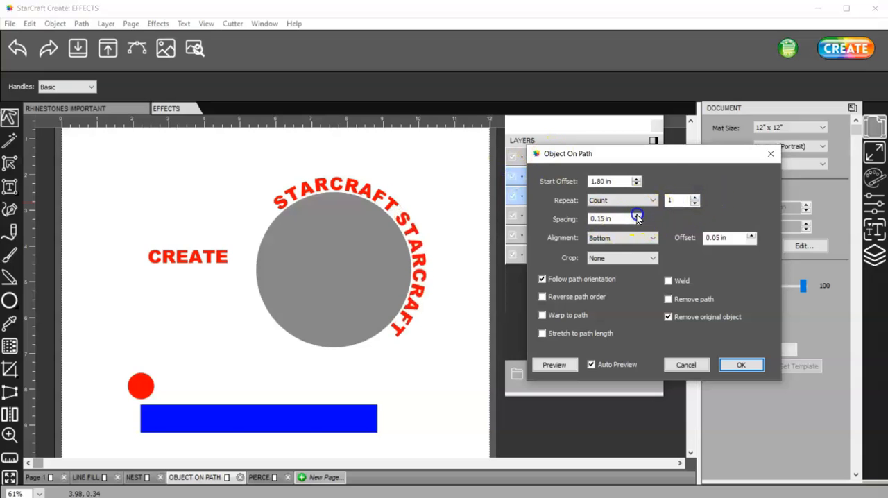
{"action": "left_click", "coordinate": [636, 215]}
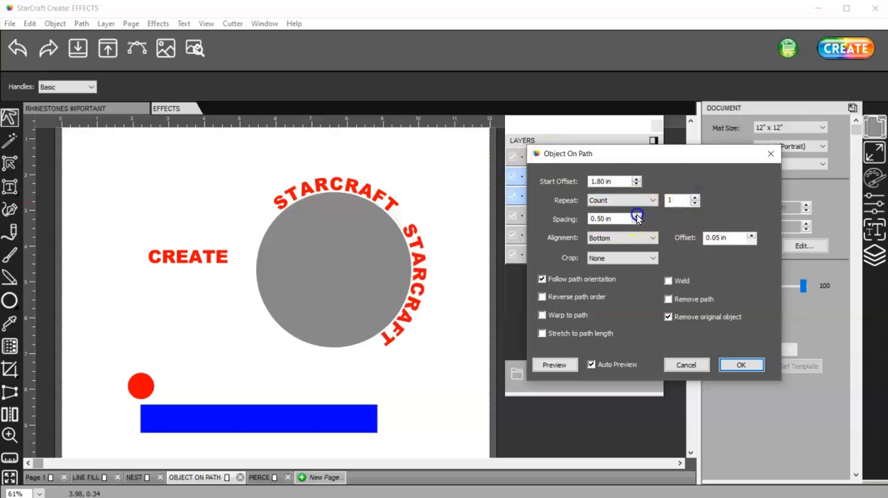
{"action": "left_click", "coordinate": [695, 203]}
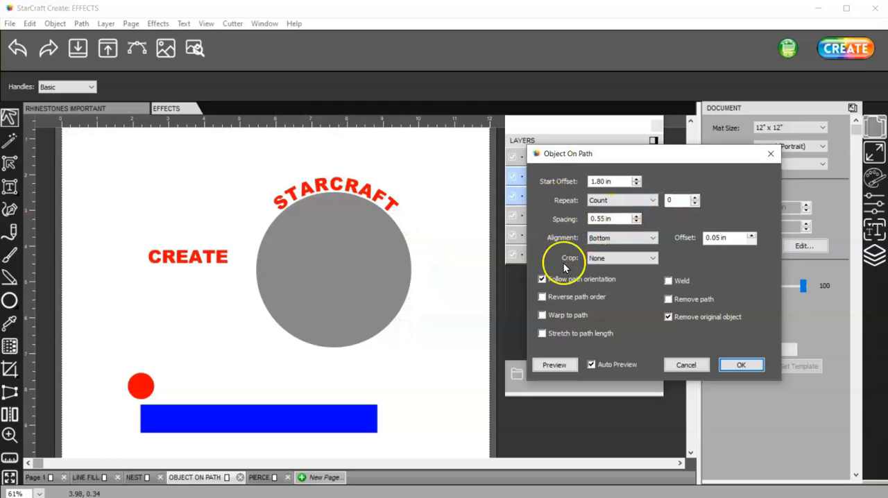
Step: Check the crop options, keep the crop at None, and apply the Object On Path effect
{"action": "left_click", "coordinate": [654, 258]}
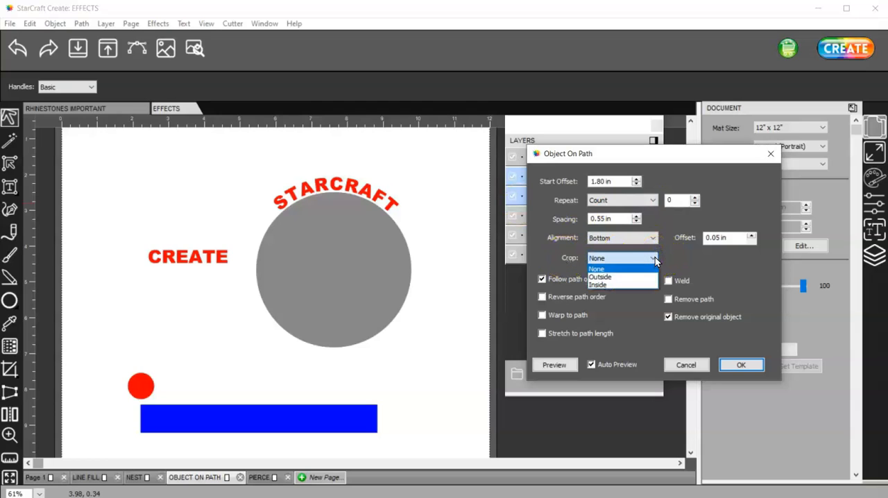
{"action": "left_click", "coordinate": [655, 258]}
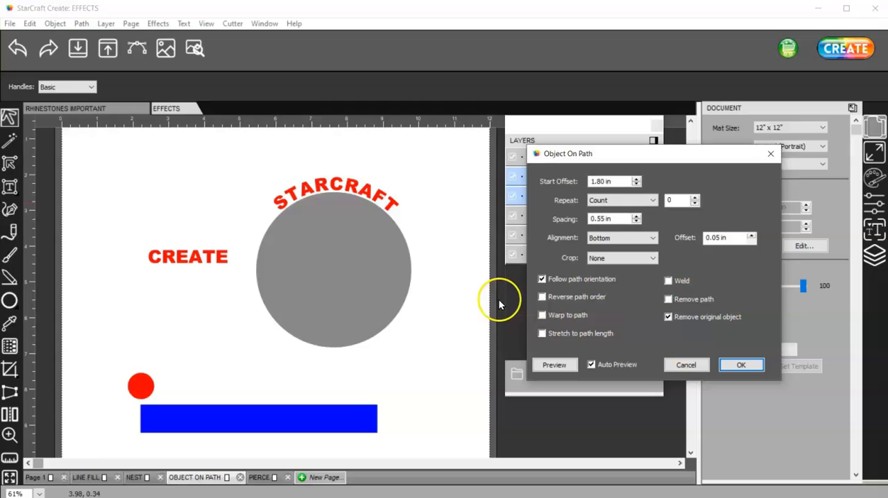
{"action": "left_click", "coordinate": [744, 366]}
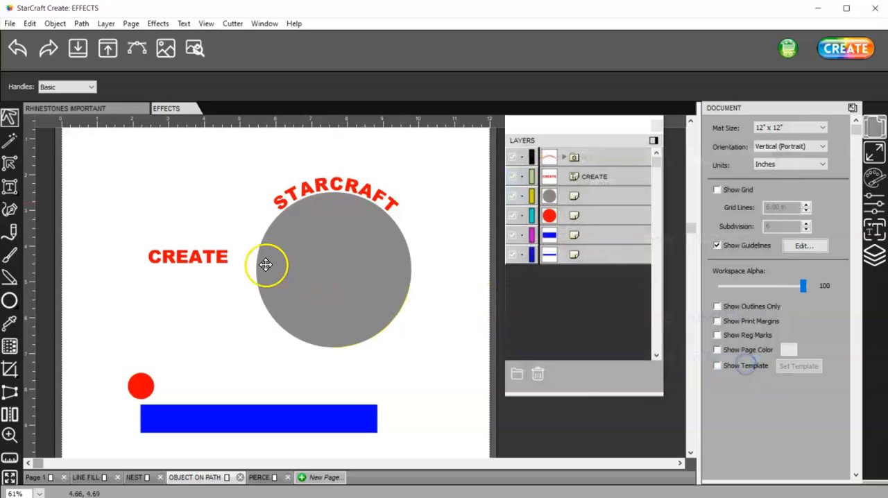
Step: Start the Object On Path effect for the CREATE text and the grey circle with Auto Preview enabled
{"action": "left_click", "coordinate": [209, 258]}
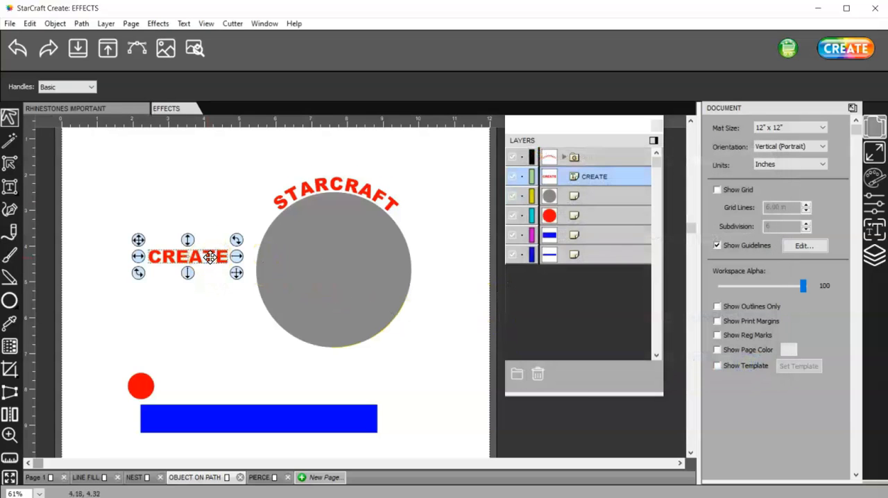
{"action": "left_click", "coordinate": [330, 285], "text": "shift"}
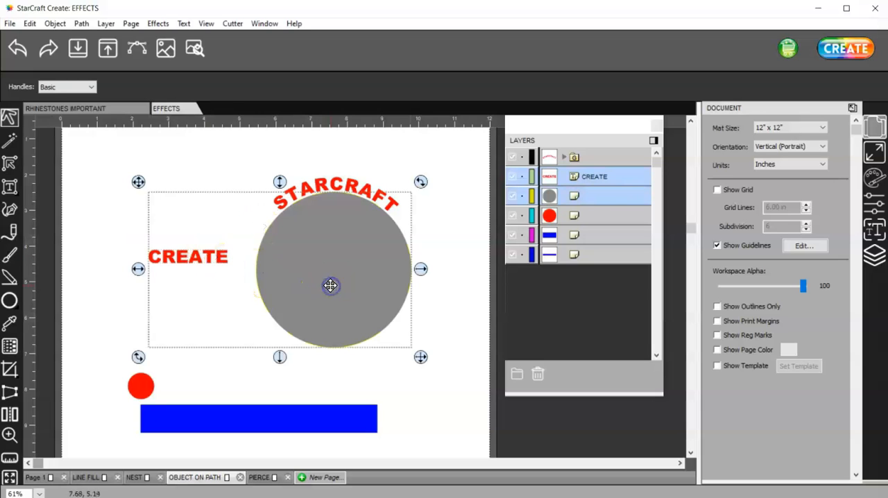
{"action": "left_click", "coordinate": [158, 23]}
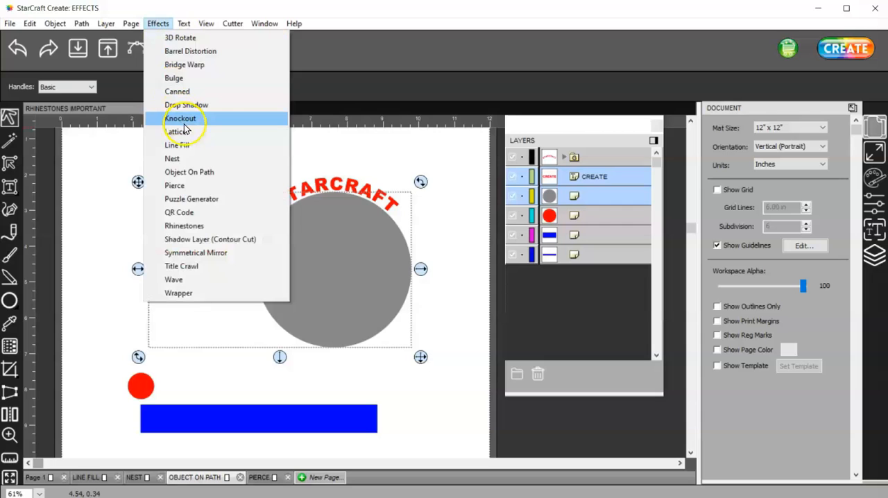
{"action": "left_click", "coordinate": [229, 172]}
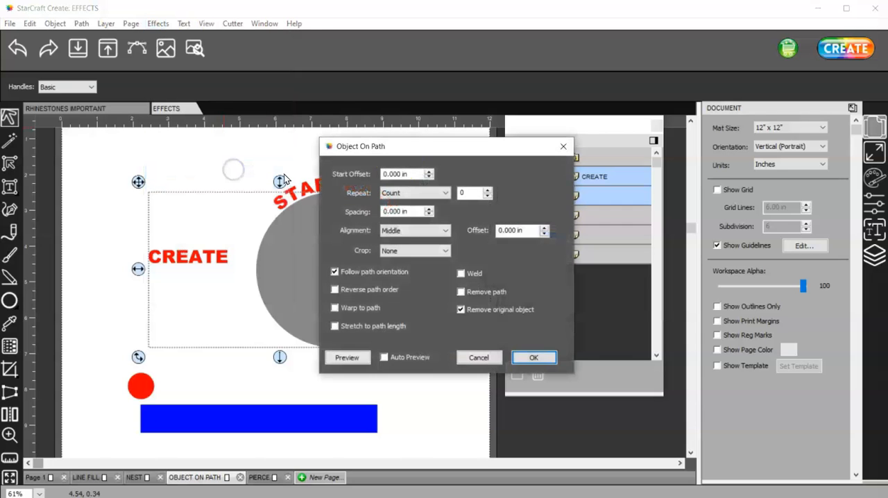
{"action": "left_click_drag", "start_coordinate": [407, 144], "coordinate": [610, 132]}
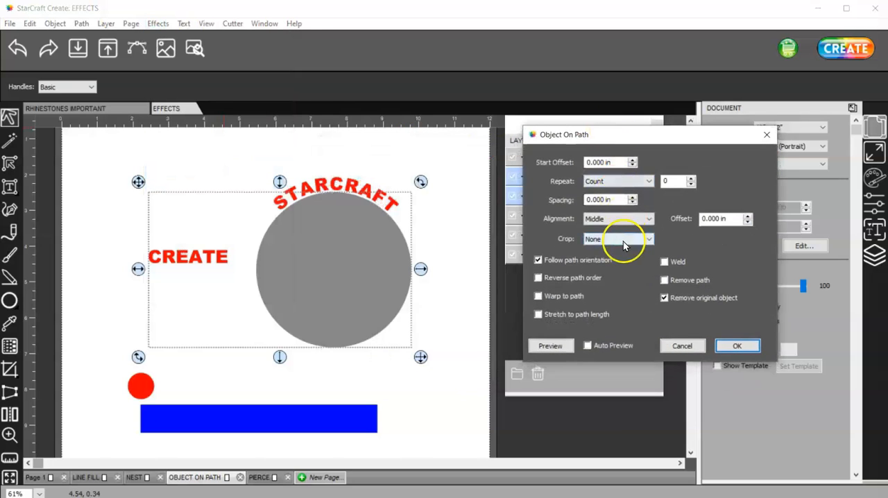
{"action": "left_click", "coordinate": [620, 218]}
{"action": "left_click", "coordinate": [620, 218]}
{"action": "left_click", "coordinate": [588, 345]}
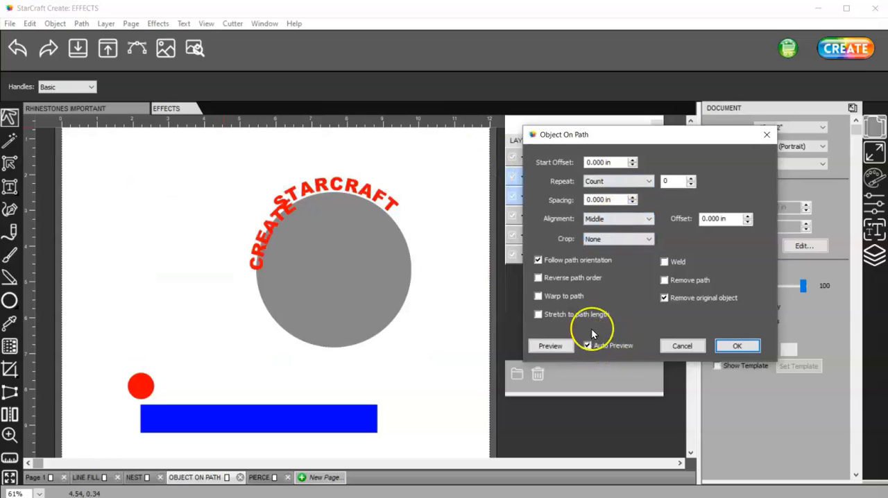
Step: Try the Top, Middle and Bottom alignments for the CREATE text on the circle
{"action": "left_click", "coordinate": [608, 219]}
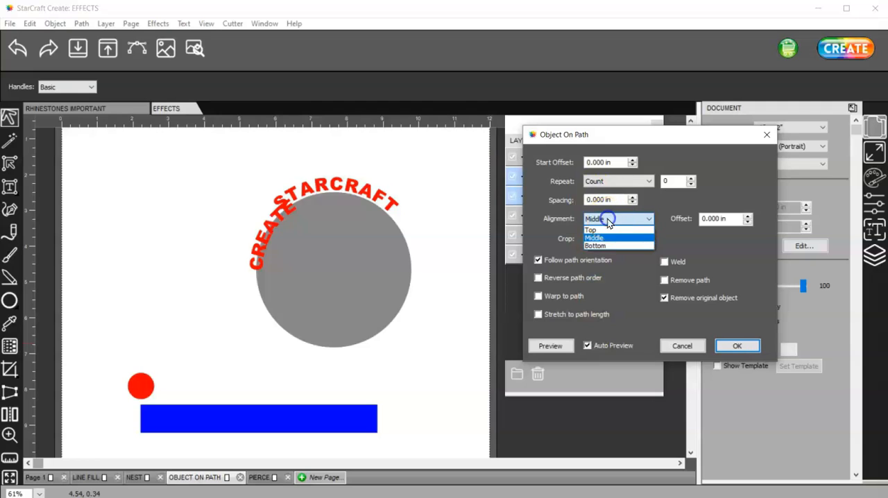
{"action": "left_click", "coordinate": [608, 231]}
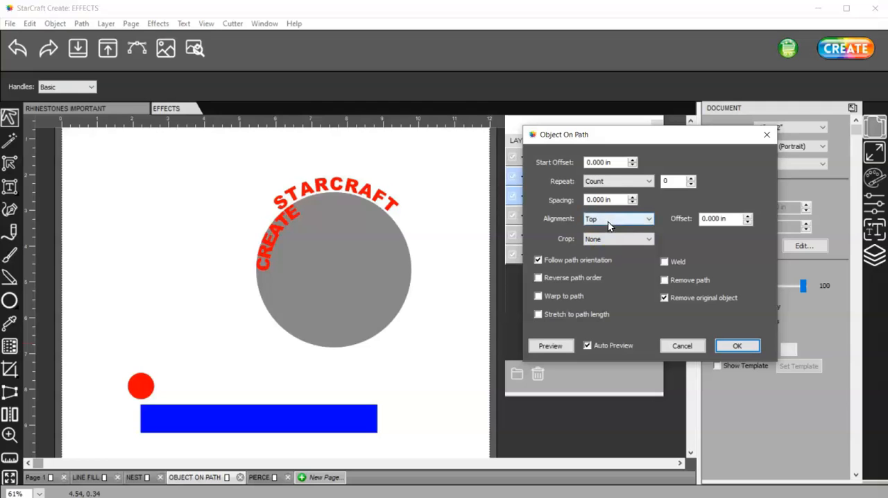
{"action": "left_click", "coordinate": [609, 222]}
{"action": "left_click", "coordinate": [615, 238]}
{"action": "left_click", "coordinate": [612, 221]}
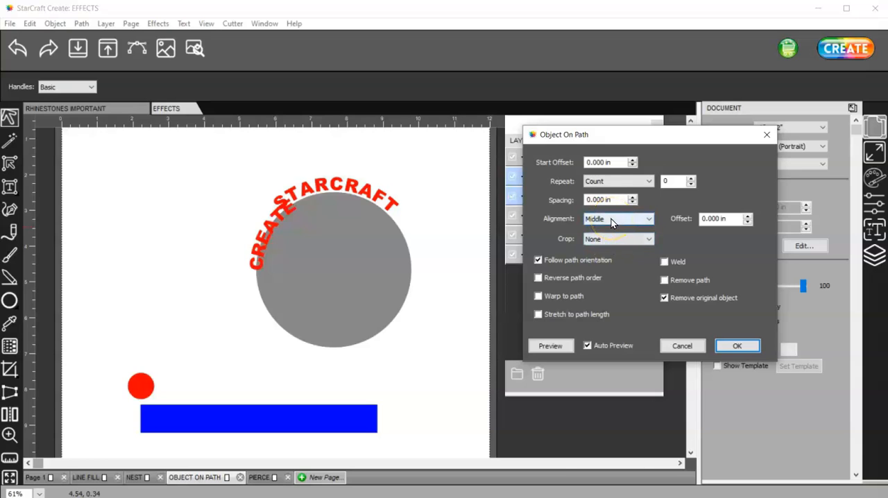
{"action": "left_click", "coordinate": [611, 220]}
{"action": "left_click", "coordinate": [611, 242]}
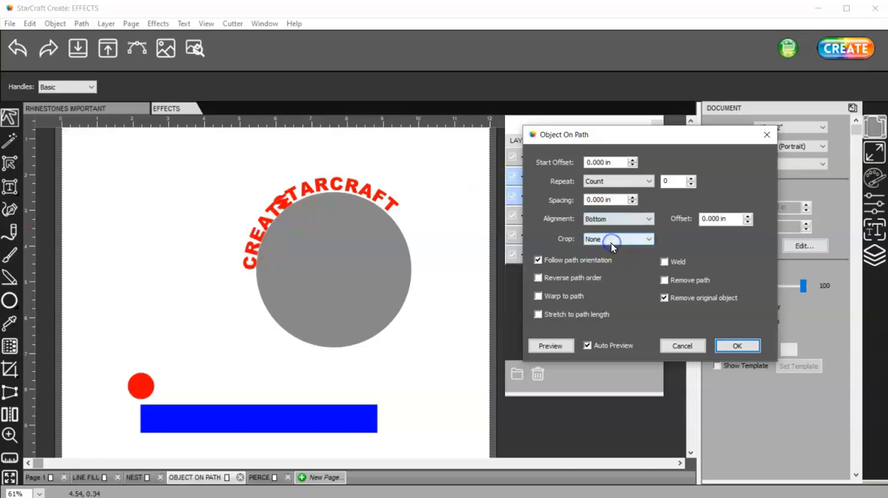
Step: Reverse the path order for the CREATE text and align it to Top
{"action": "left_click", "coordinate": [538, 278]}
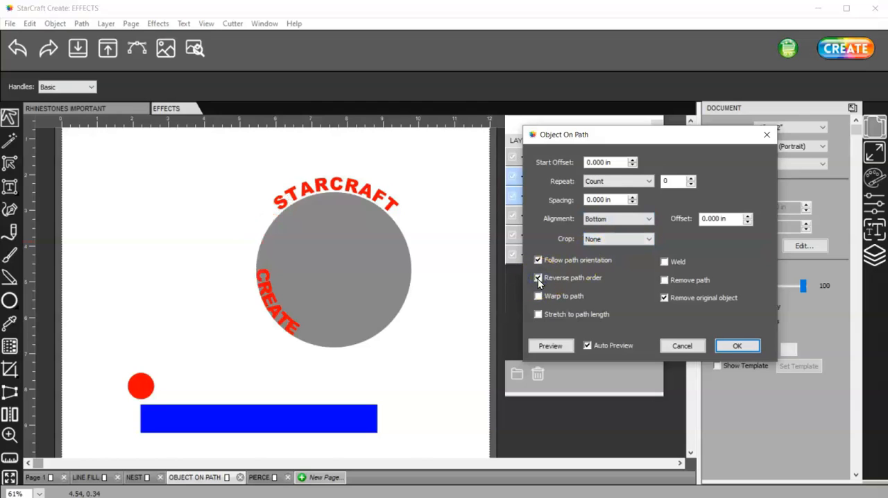
{"action": "left_click", "coordinate": [610, 219]}
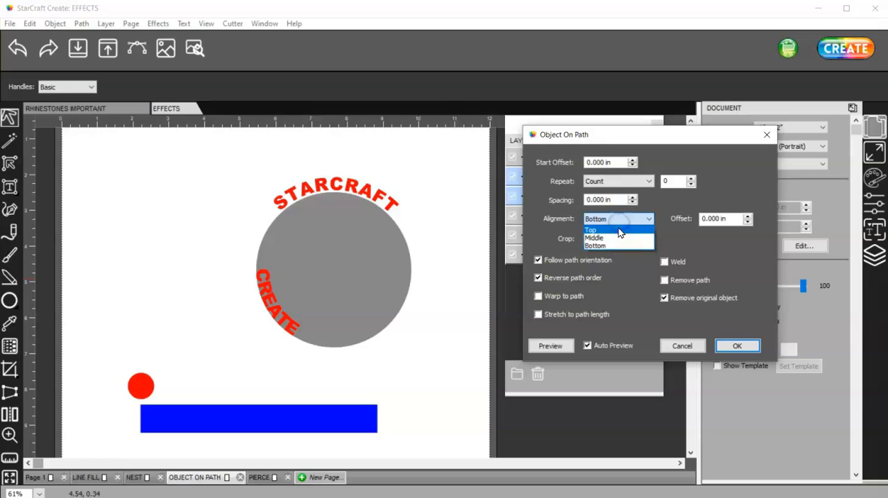
{"action": "left_click", "coordinate": [619, 228]}
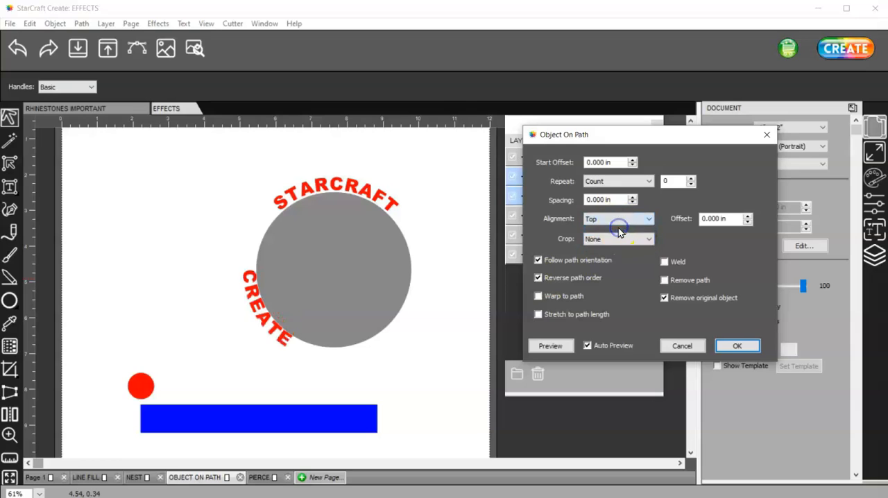
Step: Set the start offset of the CREATE text along the circle to 2.25 in
{"action": "left_click", "coordinate": [632, 165]}
{"action": "left_click", "coordinate": [633, 159]}
{"action": "left_click", "coordinate": [633, 160]}
{"action": "left_click", "coordinate": [633, 159]}
{"action": "left_click", "coordinate": [633, 160]}
{"action": "left_click", "coordinate": [633, 160]}
{"action": "left_click", "coordinate": [633, 160]}
{"action": "left_click", "coordinate": [633, 160]}
{"action": "left_click", "coordinate": [633, 160]}
{"action": "left_click", "coordinate": [633, 160]}
{"action": "left_click", "coordinate": [633, 160]}
{"action": "left_click", "coordinate": [633, 160]}
{"action": "left_click", "coordinate": [633, 160]}
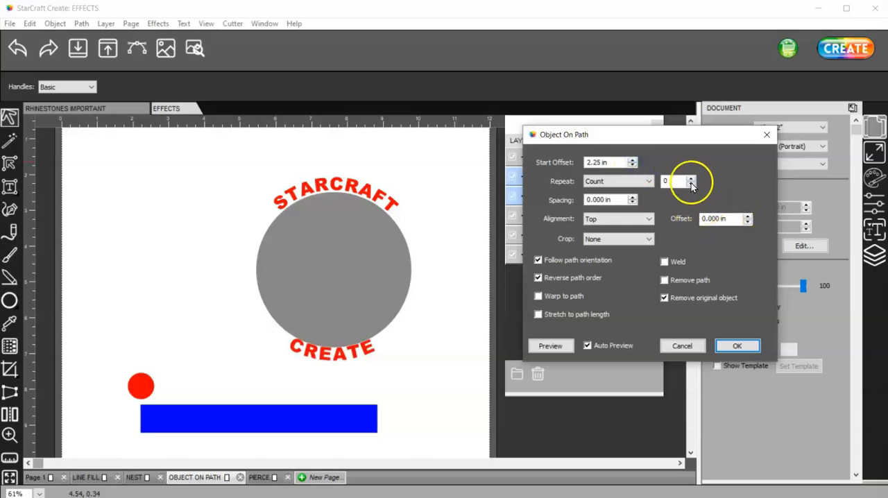
Step: Set the alignment offset of the CREATE text to -0.05 in and apply the Object On Path effect
{"action": "left_click", "coordinate": [748, 216]}
{"action": "left_click", "coordinate": [748, 223]}
{"action": "left_click", "coordinate": [748, 223]}
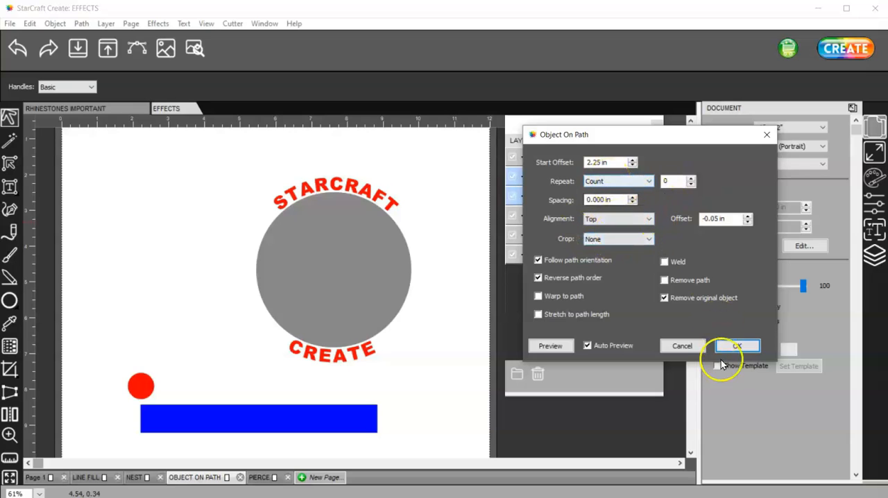
{"action": "left_click", "coordinate": [740, 346]}
Step: Move the grey circle away from the curved texts and delete both the STARCRAFT and CREATE texts
{"action": "left_click_drag", "start_coordinate": [363, 264], "coordinate": [512, 286]}
{"action": "left_click_drag", "start_coordinate": [436, 259], "coordinate": [159, 248]}
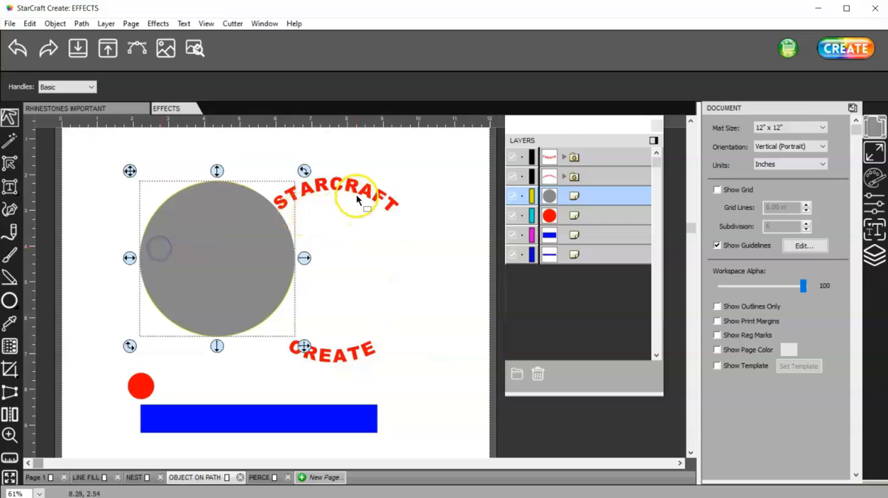
{"action": "left_click", "coordinate": [389, 204]}
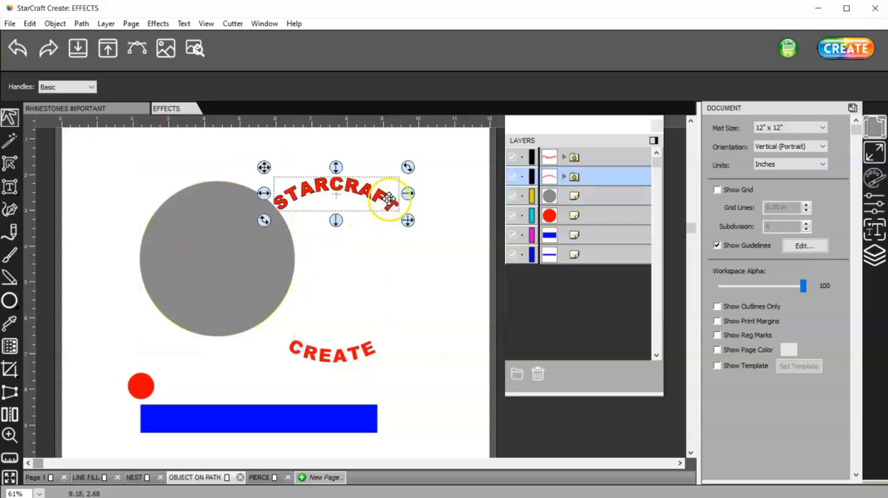
{"action": "key", "text": "Delete"}
{"action": "left_click", "coordinate": [370, 352]}
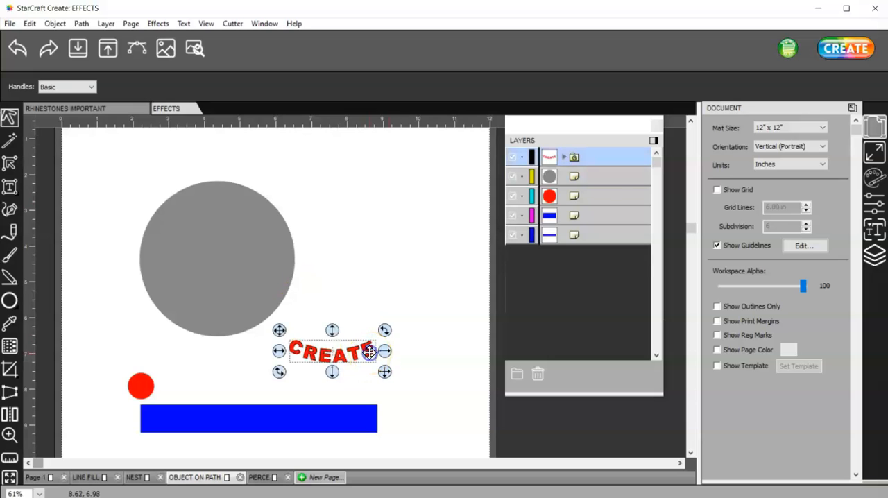
{"action": "key", "text": "Delete"}
Step: Move the grey circle back toward the middle of the page and scale it down proportionally
{"action": "left_click_drag", "start_coordinate": [244, 268], "coordinate": [341, 293]}
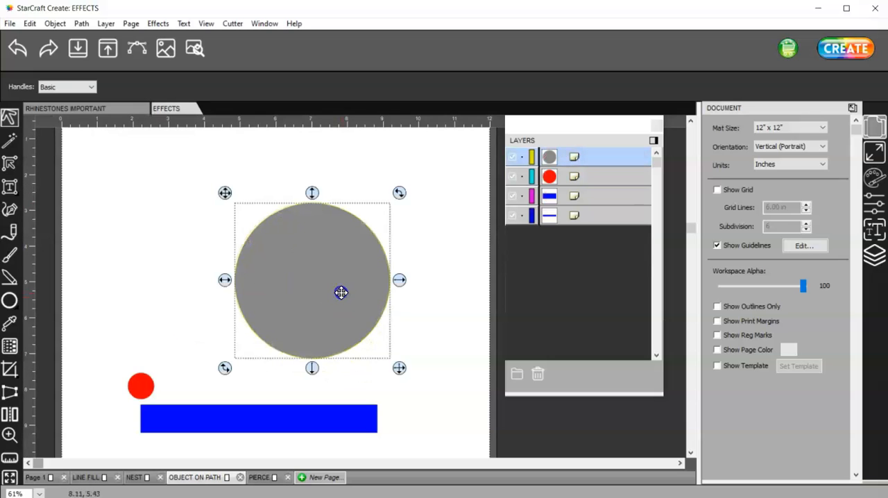
{"action": "left_click_drag", "start_coordinate": [400, 373], "coordinate": [377, 349]}
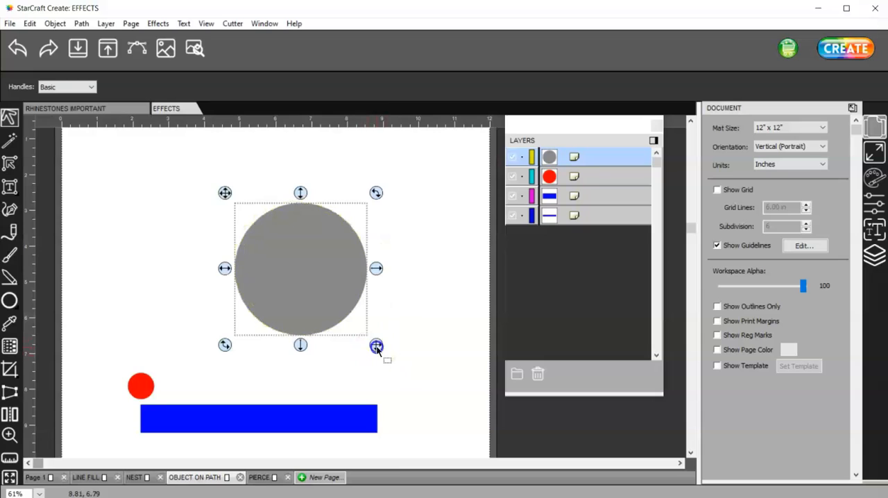
Step: Draw a small five-pointed star on the empty page area left of the grey circle
{"action": "left_click", "coordinate": [10, 300]}
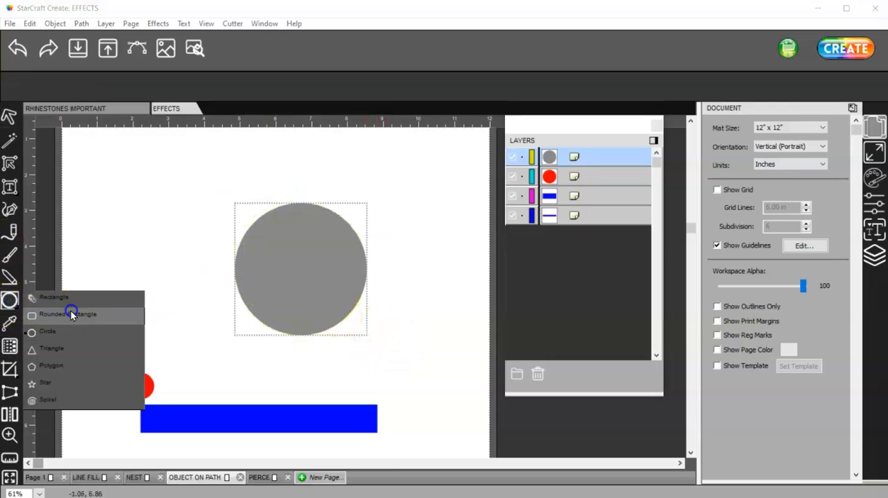
{"action": "left_click", "coordinate": [46, 382]}
{"action": "left_click_drag", "start_coordinate": [129, 251], "coordinate": [137, 262]}
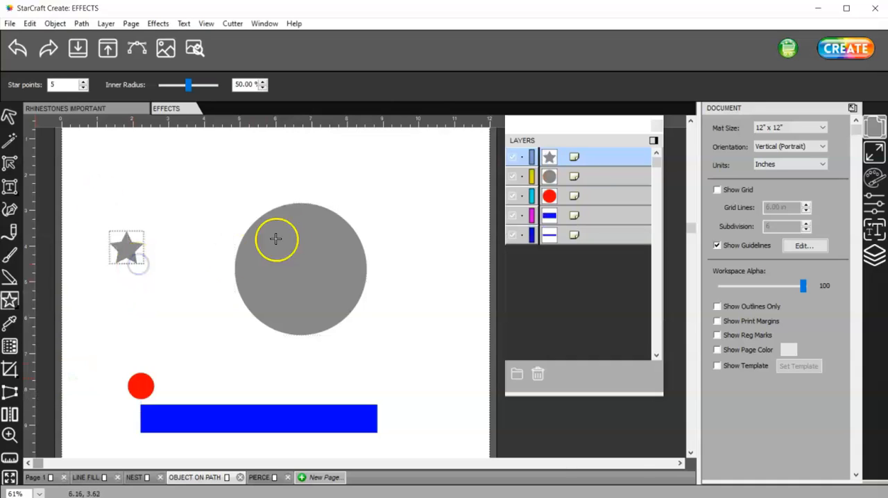
Step: Give the large circle a black color stroke and set its fill to None
{"action": "left_click", "coordinate": [9, 117]}
{"action": "left_click", "coordinate": [311, 244]}
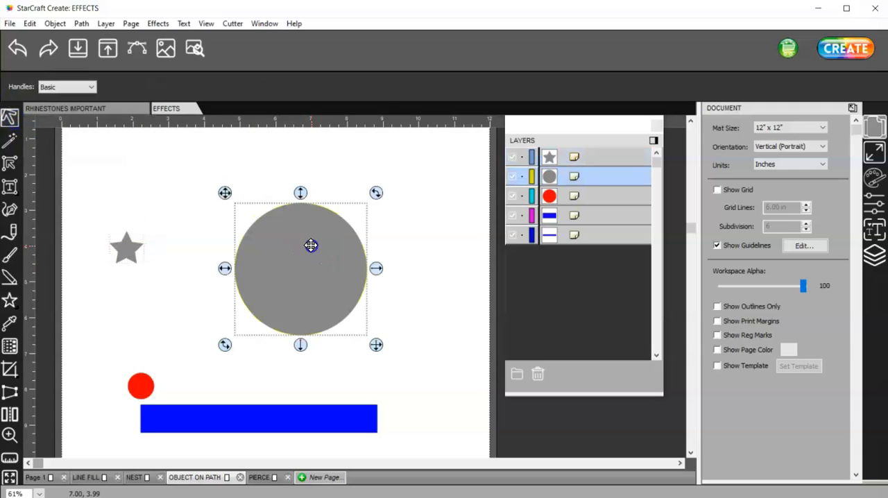
{"action": "left_click", "coordinate": [870, 177]}
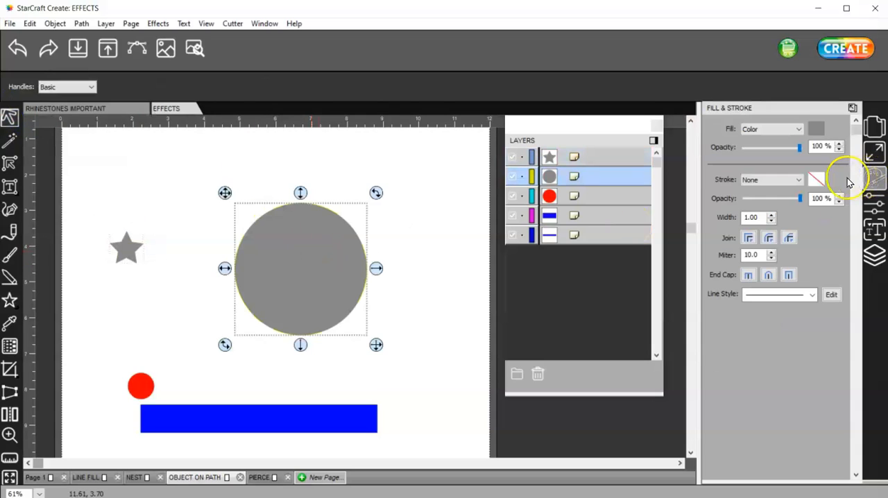
{"action": "left_click", "coordinate": [798, 179]}
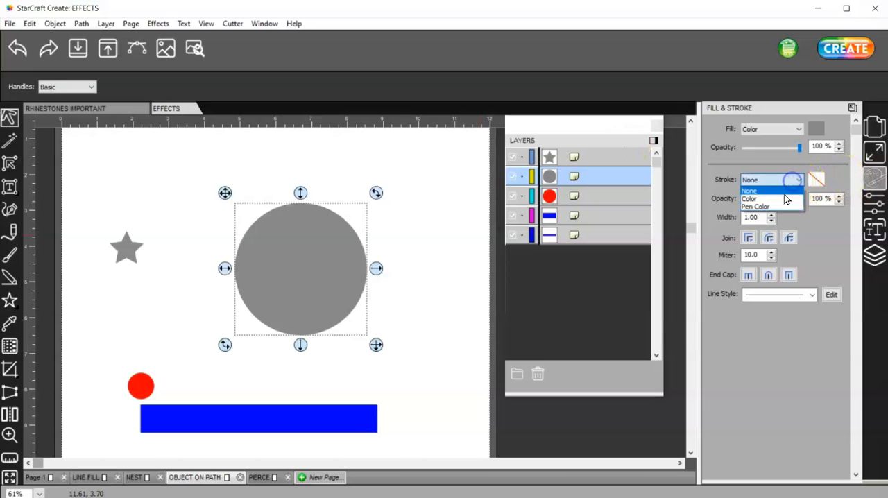
{"action": "left_click", "coordinate": [786, 199]}
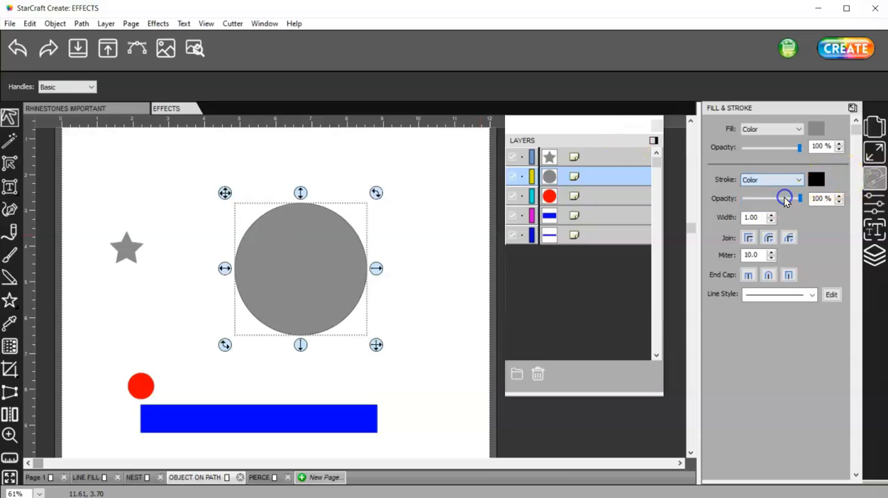
{"action": "left_click", "coordinate": [787, 128]}
{"action": "left_click", "coordinate": [775, 141]}
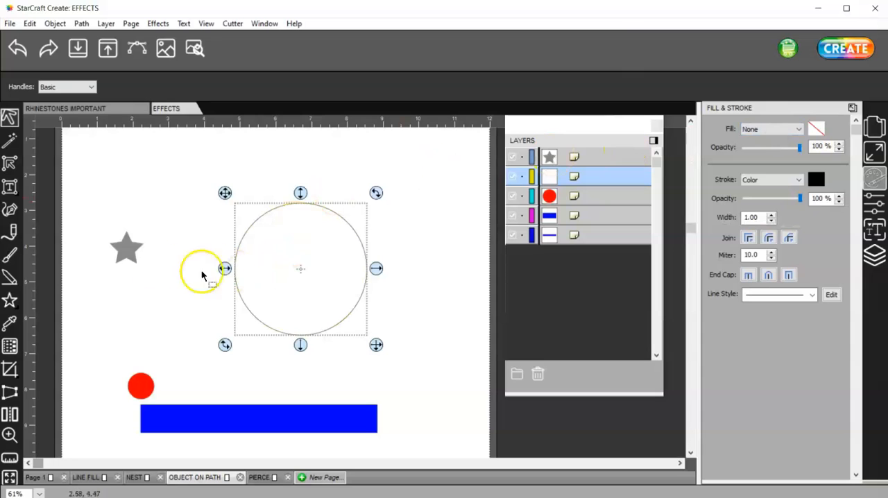
Step: Change the star's fill color to red
{"action": "left_click", "coordinate": [118, 252]}
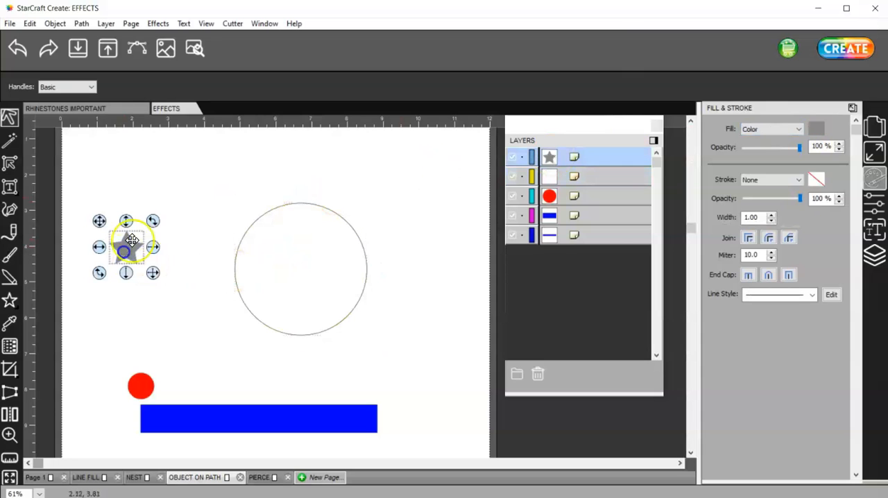
{"action": "left_click", "coordinate": [816, 129]}
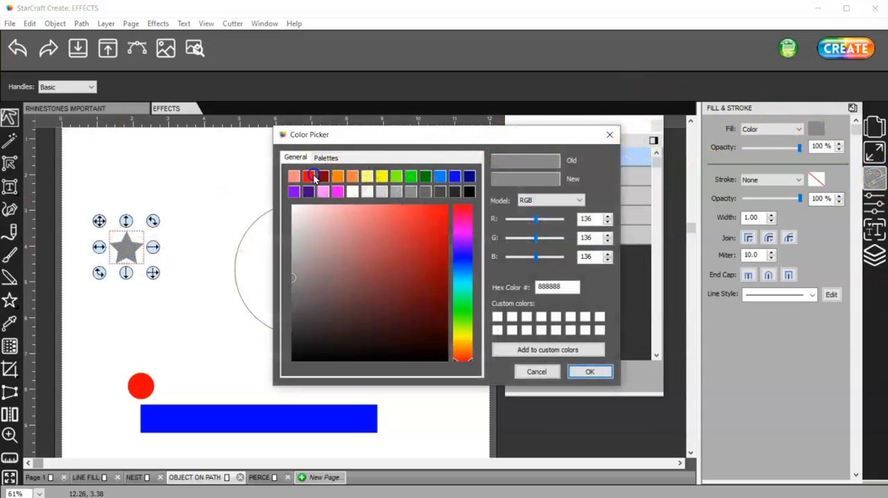
{"action": "left_click", "coordinate": [314, 178]}
{"action": "left_click", "coordinate": [590, 372]}
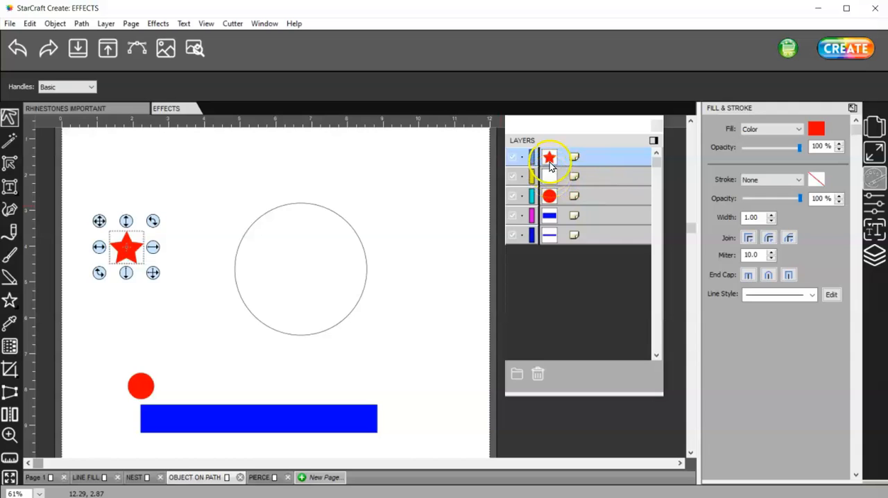
Step: Start the Object On Path effect for the red star and the outlined circle with Auto Preview enabled
{"action": "left_click", "coordinate": [330, 209], "text": "shift"}
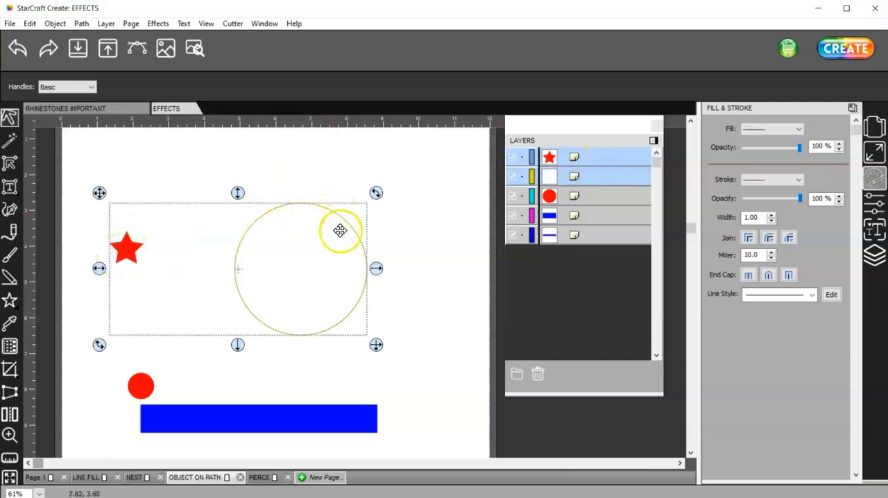
{"action": "left_click", "coordinate": [155, 25]}
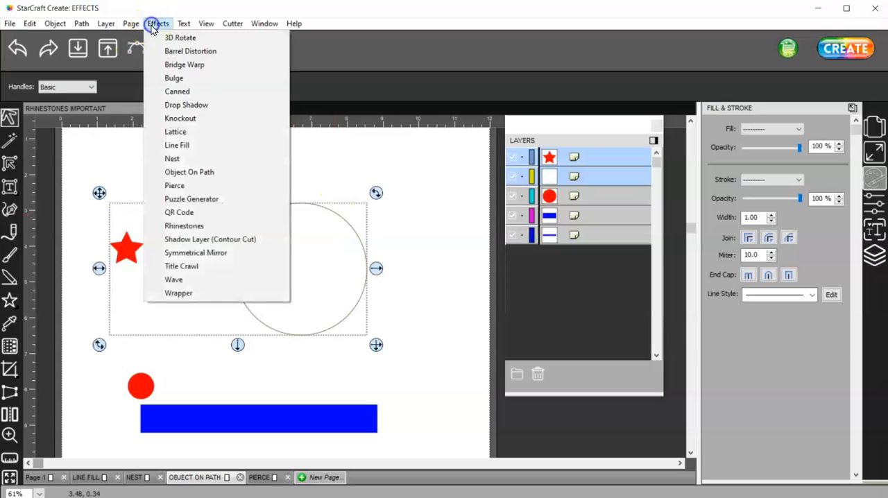
{"action": "left_click", "coordinate": [217, 177]}
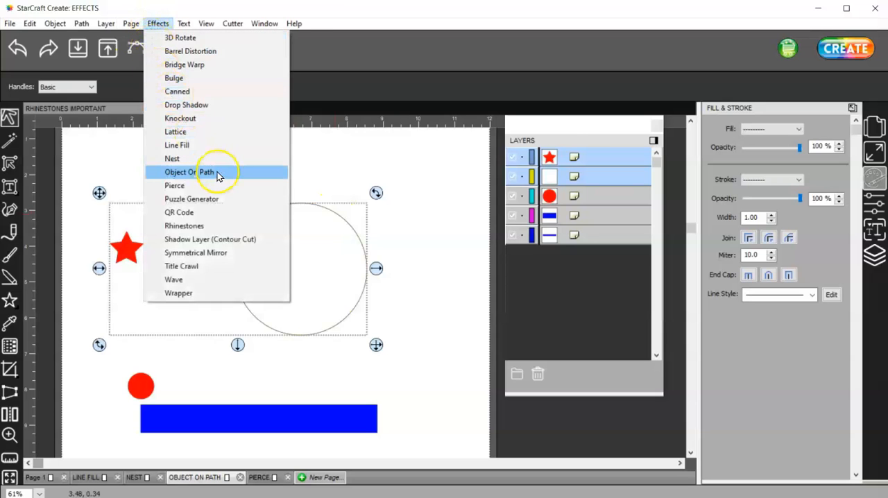
{"action": "left_click_drag", "start_coordinate": [426, 149], "coordinate": [636, 139]}
{"action": "left_click", "coordinate": [601, 344]}
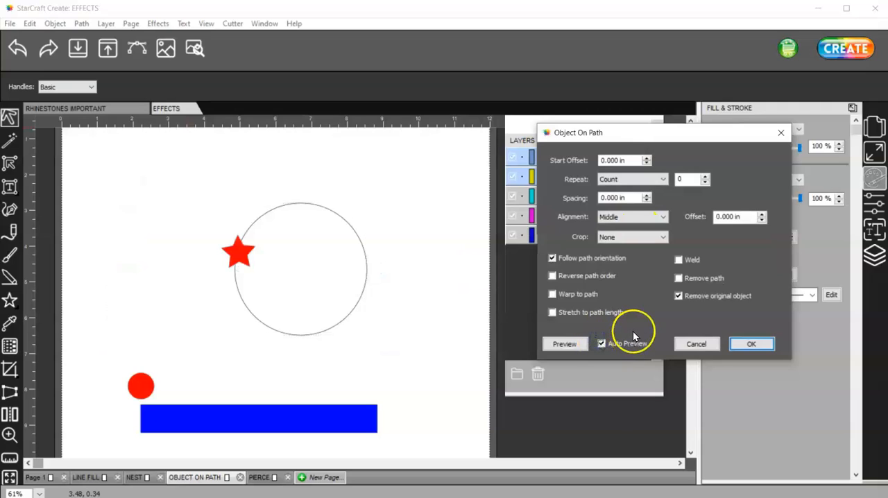
Step: Set the start offset to 2.40 in so the star sits at the top of the circle
{"action": "left_click", "coordinate": [647, 160]}
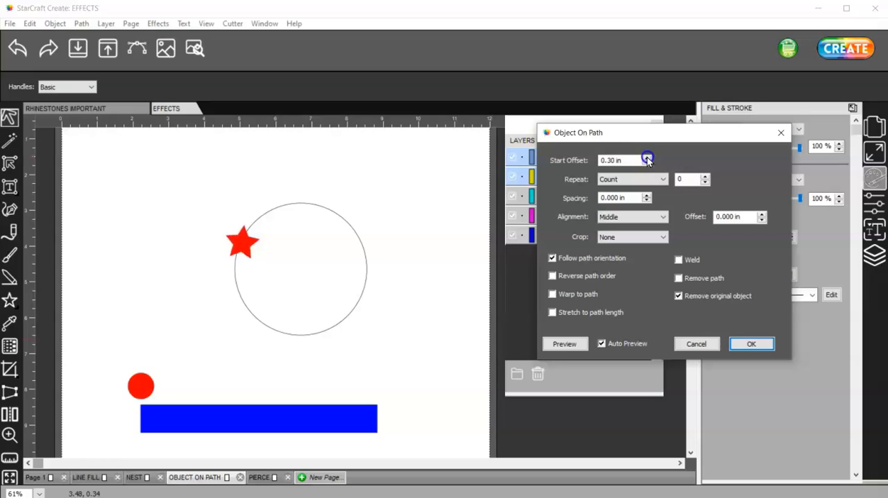
{"action": "left_click_drag", "start_coordinate": [647, 160], "coordinate": [647, 159]}
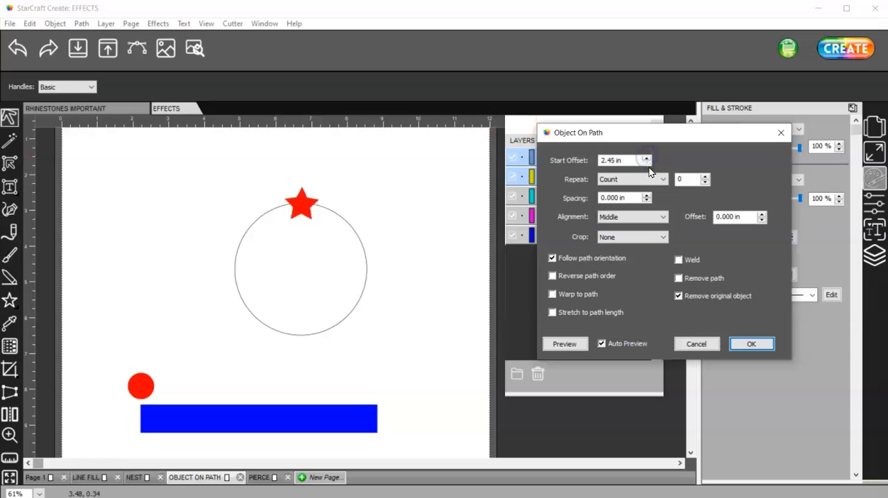
{"action": "left_click", "coordinate": [648, 163]}
Step: Set the star's repeat count to 12, stretched to the path length, with Bottom alignment and a 0.05 in offset
{"action": "left_click", "coordinate": [704, 176]}
{"action": "left_click", "coordinate": [705, 176]}
{"action": "left_click", "coordinate": [559, 141]}
{"action": "left_click_drag", "start_coordinate": [704, 177], "coordinate": [705, 177]}
{"action": "left_click", "coordinate": [705, 177]}
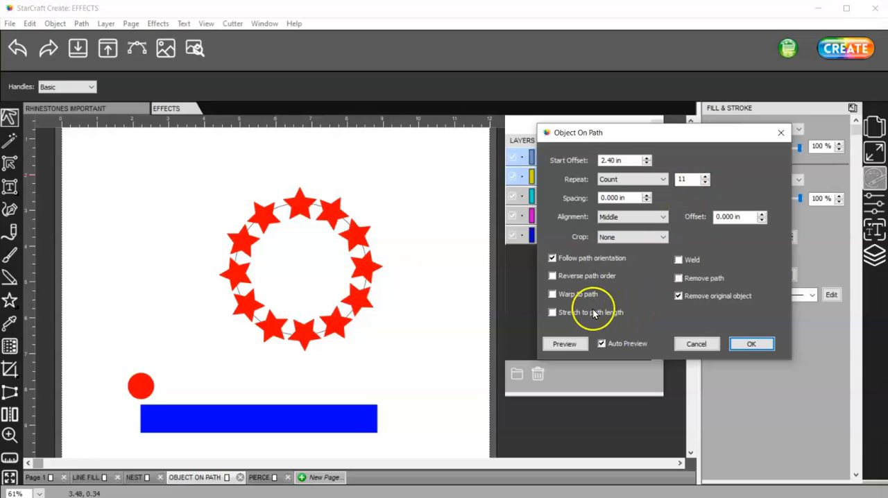
{"action": "left_click", "coordinate": [552, 313]}
{"action": "left_click", "coordinate": [697, 391]}
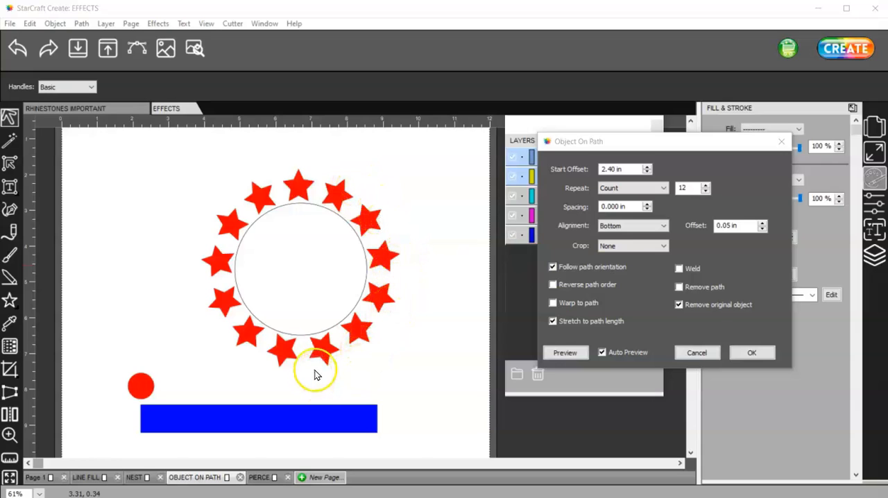
Step: Try the star ring without Follow path orientation, with Reverse path order and with Warp to path, restoring each option
{"action": "left_click", "coordinate": [552, 268]}
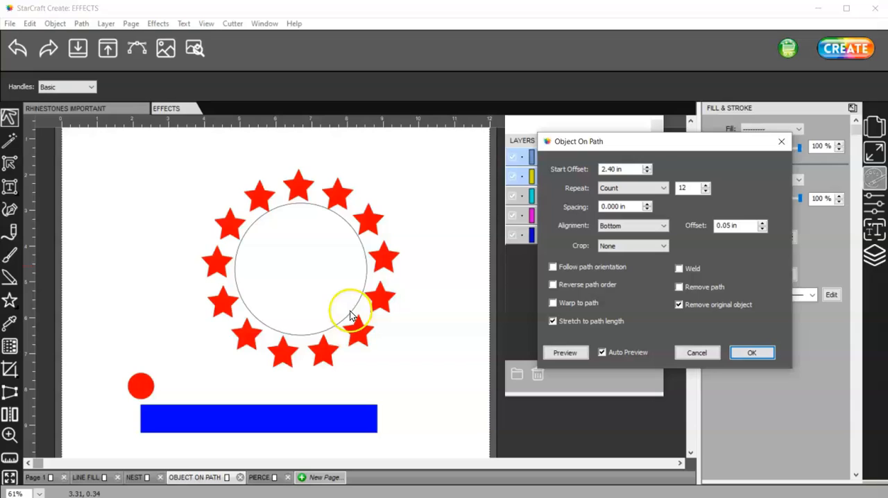
{"action": "left_click", "coordinate": [553, 268]}
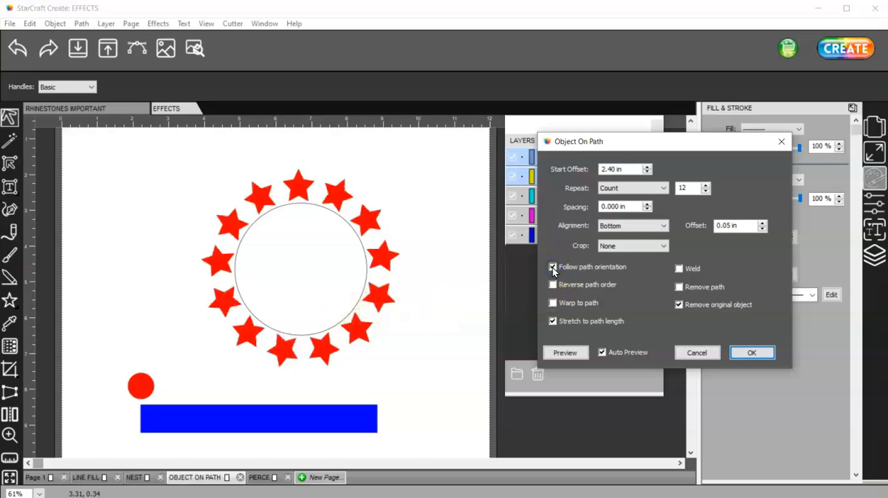
{"action": "left_click", "coordinate": [553, 285]}
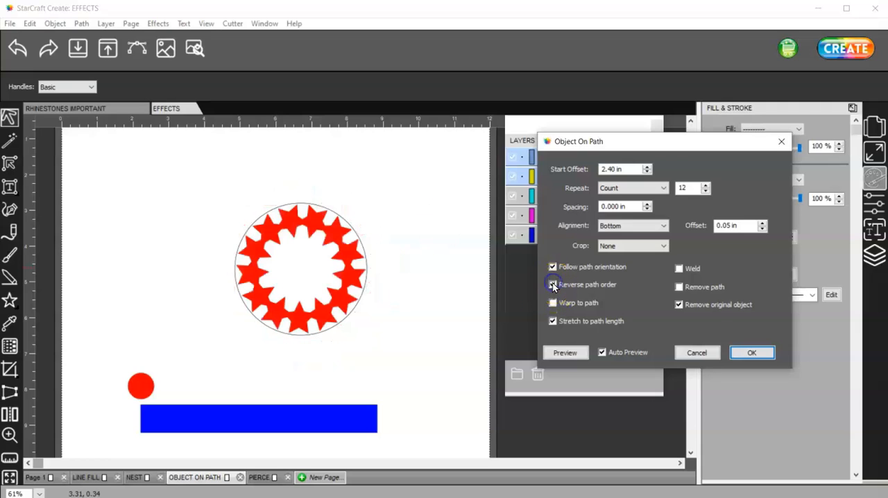
{"action": "left_click", "coordinate": [553, 286]}
{"action": "left_click", "coordinate": [550, 303]}
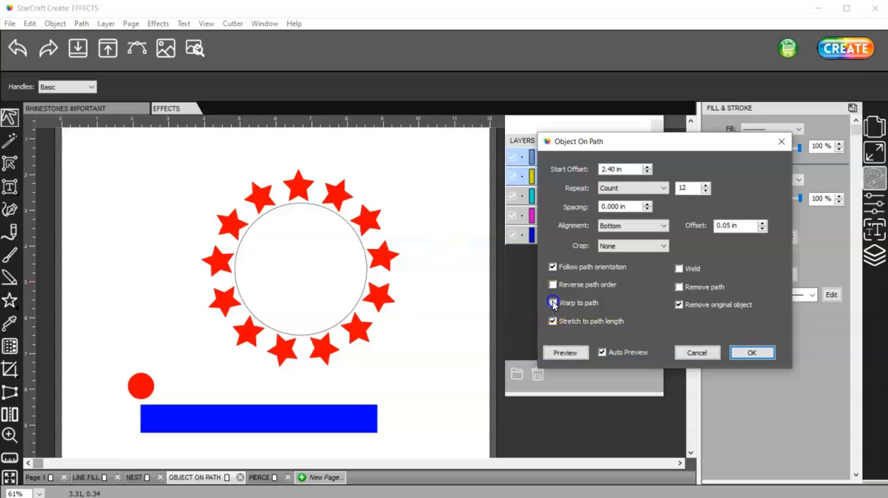
{"action": "left_click", "coordinate": [553, 303]}
{"action": "left_click", "coordinate": [553, 303]}
Step: Enable Weld and Remove path, and apply the Object On Path effect to the stars
{"action": "left_click", "coordinate": [679, 270]}
{"action": "left_click", "coordinate": [680, 287]}
{"action": "left_click", "coordinate": [680, 304]}
{"action": "left_click", "coordinate": [752, 352]}
Step: Delete the welded ring of stars from the page
{"action": "left_click", "coordinate": [379, 300]}
{"action": "left_click_drag", "start_coordinate": [378, 302], "coordinate": [310, 282]}
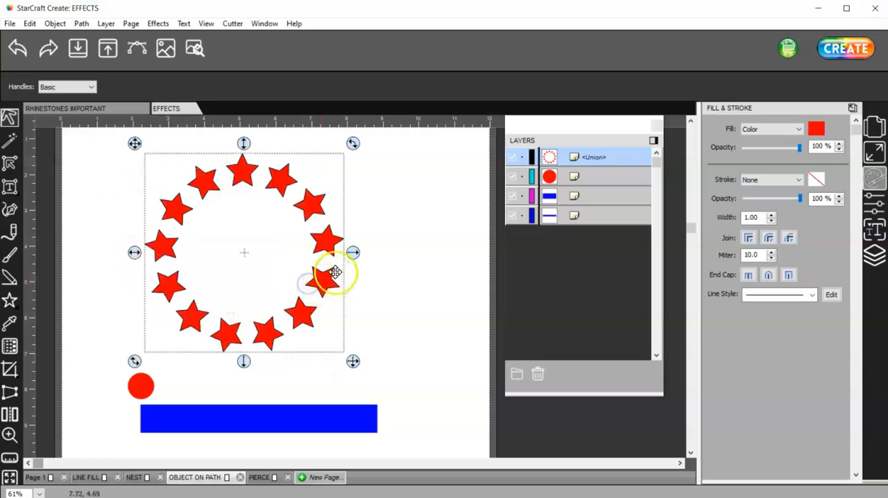
{"action": "key", "text": "Delete"}
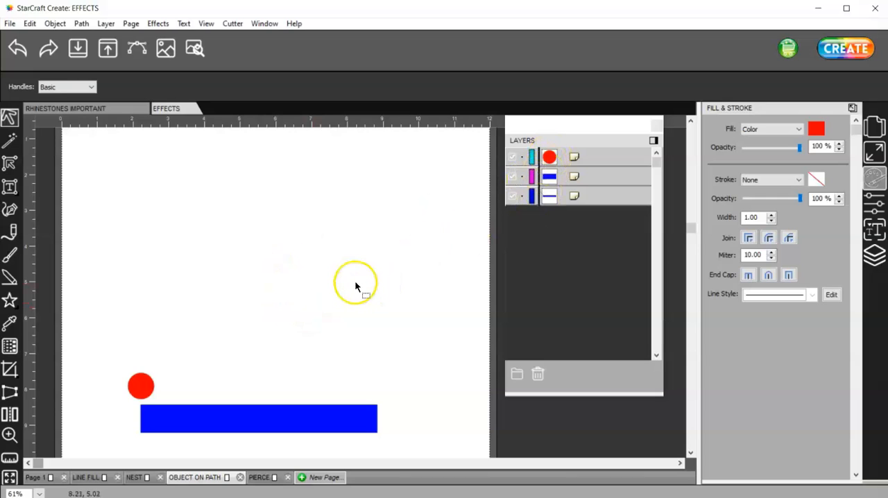
Step: Delete the tiny stray blue object at the page's left edge
{"action": "scroll", "coordinate": [355, 281], "scroll_direction": "down", "scroll_amount": 2}
{"action": "mouse_move", "coordinate": [161, 368]}
{"action": "left_mouse_down"}
{"action": "mouse_move", "coordinate": [164, 393]}
{"action": "mouse_move", "coordinate": [172, 369]}
{"action": "left_mouse_up"}
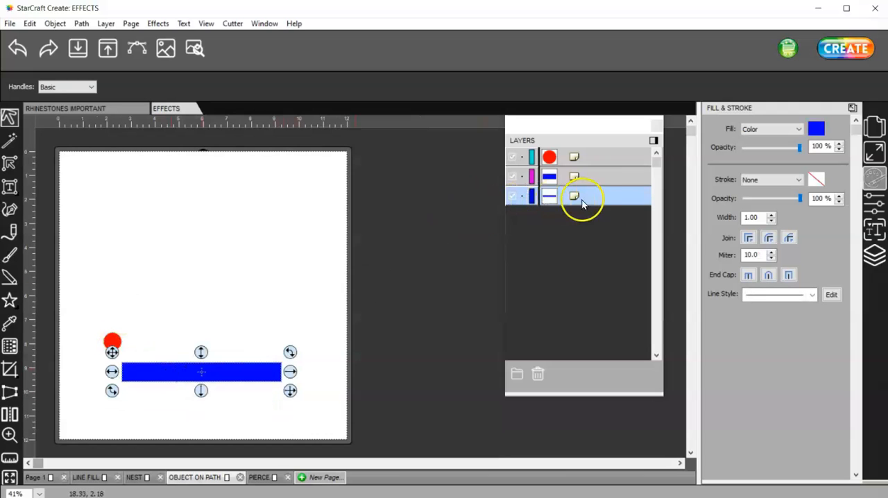
{"action": "left_click", "coordinate": [588, 176]}
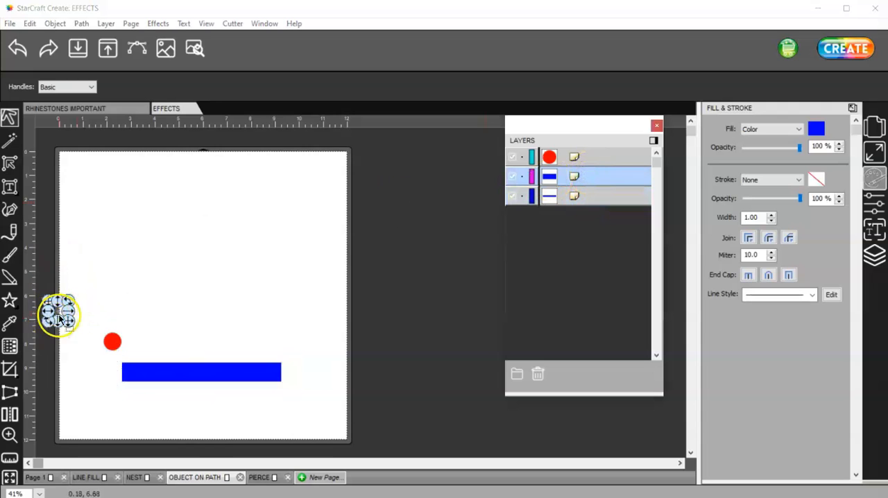
{"action": "left_click", "coordinate": [537, 374]}
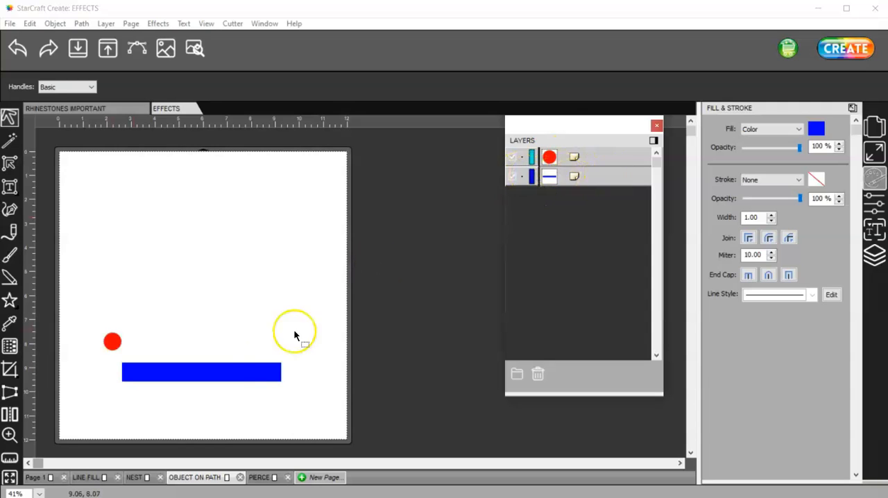
Step: Shift the blue bar slightly left and move it together with the red circle up the page
{"action": "left_click_drag", "start_coordinate": [254, 370], "coordinate": [238, 371]}
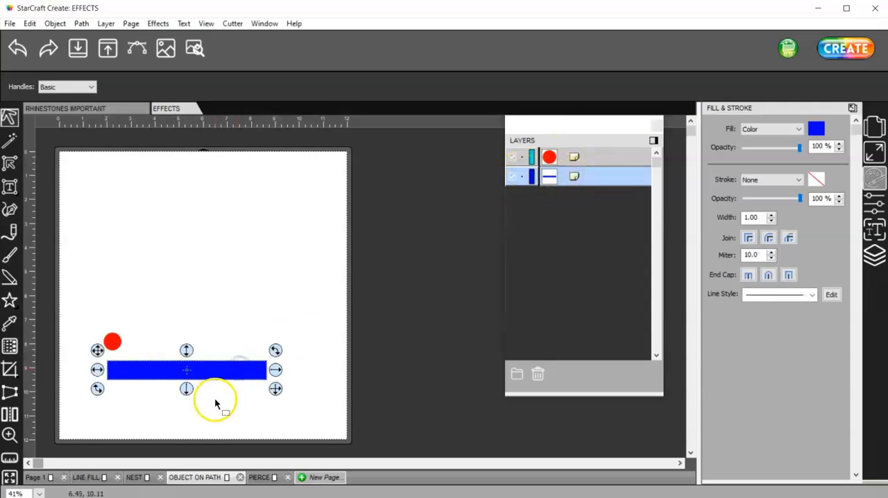
{"action": "left_click", "coordinate": [113, 341]}
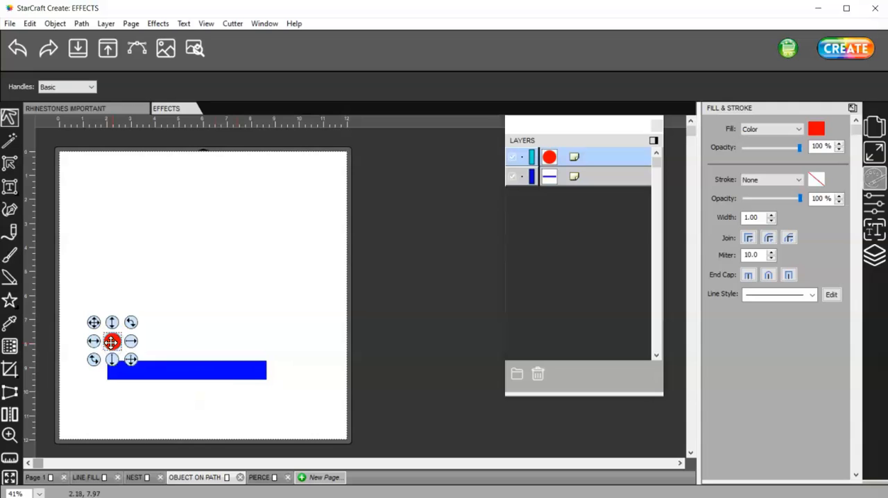
{"action": "left_click", "coordinate": [187, 369], "text": "shift"}
{"action": "left_click_drag", "start_coordinate": [241, 369], "coordinate": [236, 272]}
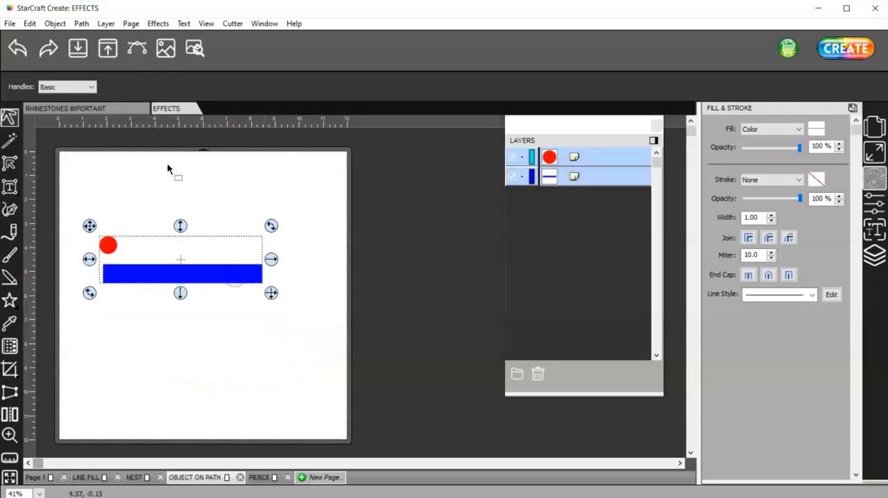
Step: Start Object On Path for the red circle and blue bar with Auto Preview and a repeat count of 3
{"action": "left_click", "coordinate": [158, 23]}
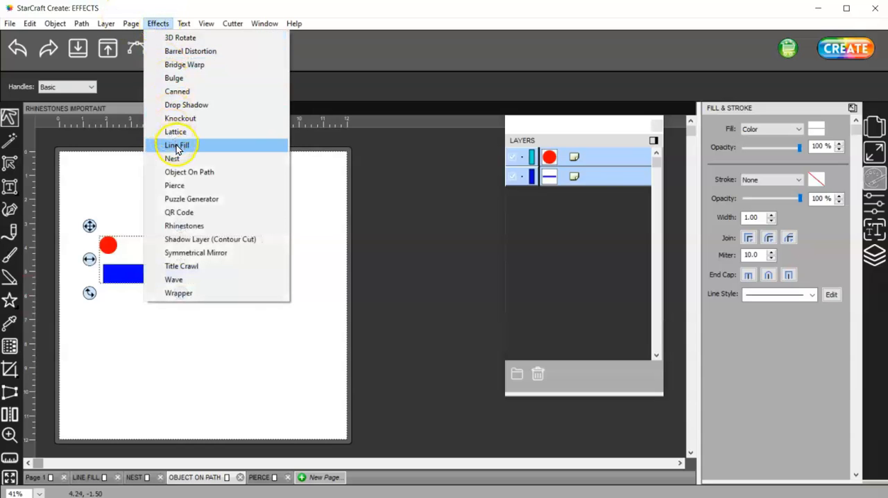
{"action": "left_click", "coordinate": [184, 173]}
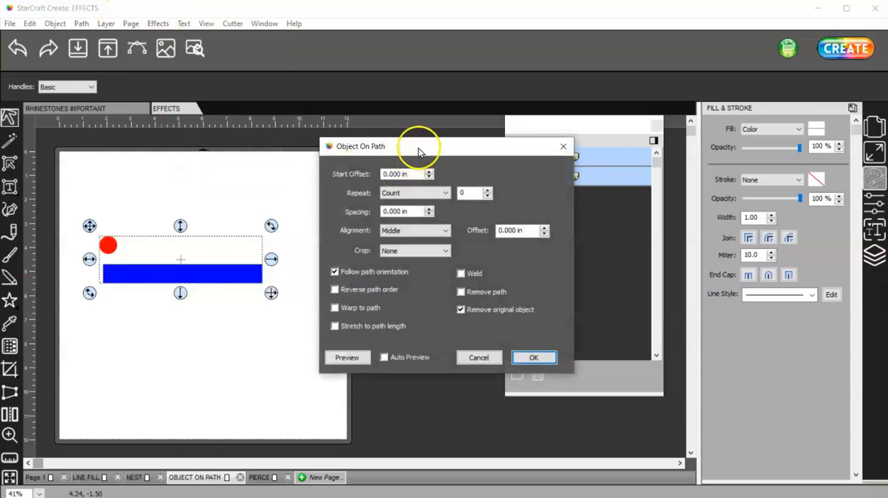
{"action": "left_click_drag", "start_coordinate": [422, 143], "coordinate": [536, 133]}
{"action": "left_click", "coordinate": [601, 175]}
{"action": "left_click", "coordinate": [602, 175]}
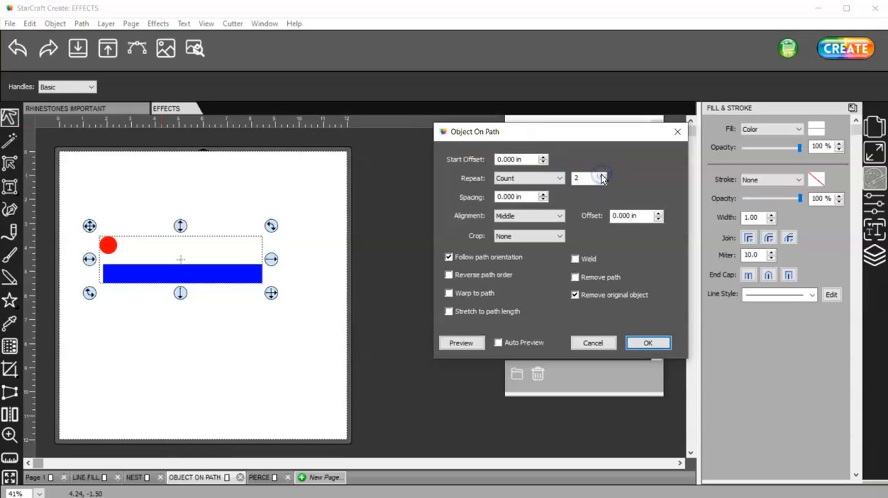
{"action": "left_click", "coordinate": [498, 343]}
{"action": "left_click", "coordinate": [602, 175]}
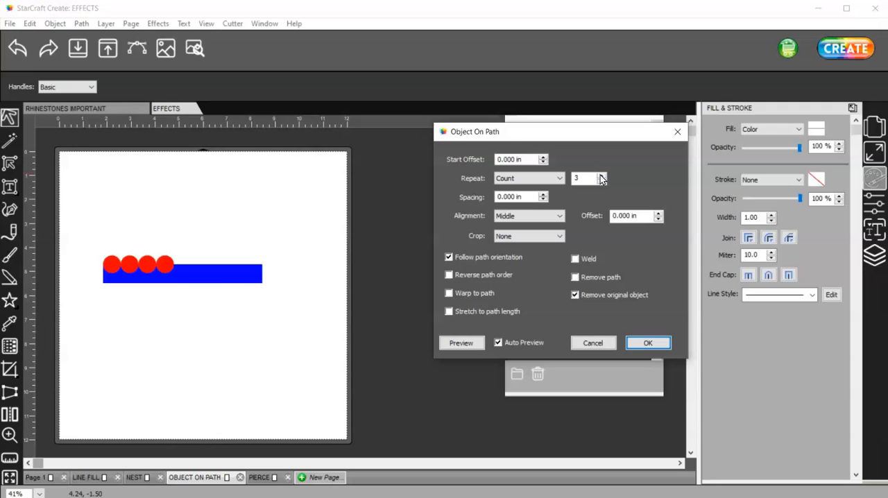
Step: Compare the row of red circles with Reverse path order on and off, leaving it off
{"action": "left_click", "coordinate": [449, 276]}
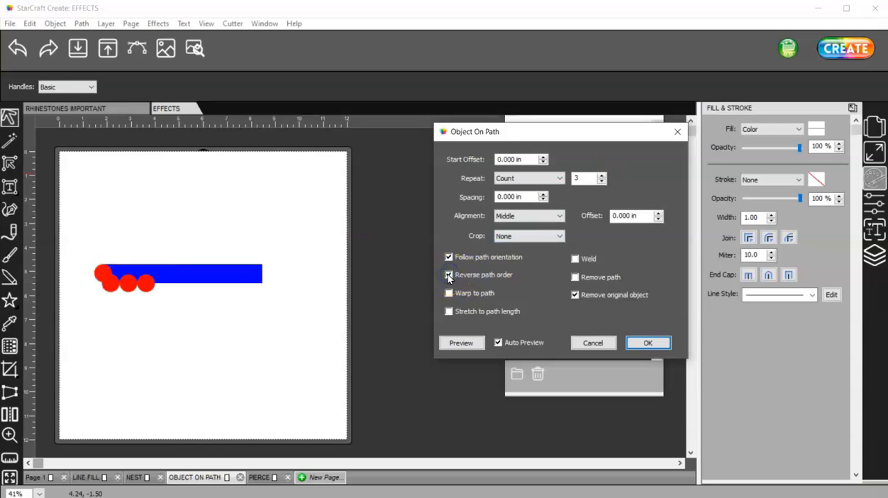
{"action": "left_click", "coordinate": [449, 276]}
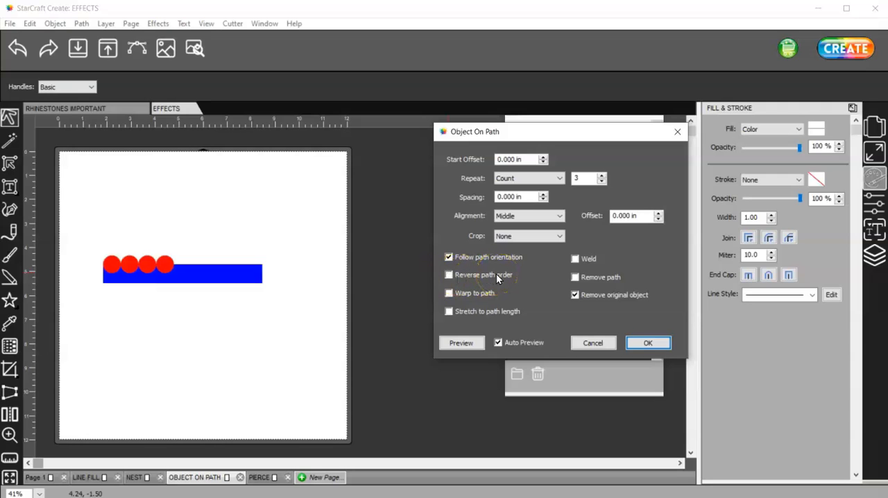
{"action": "left_click", "coordinate": [449, 276]}
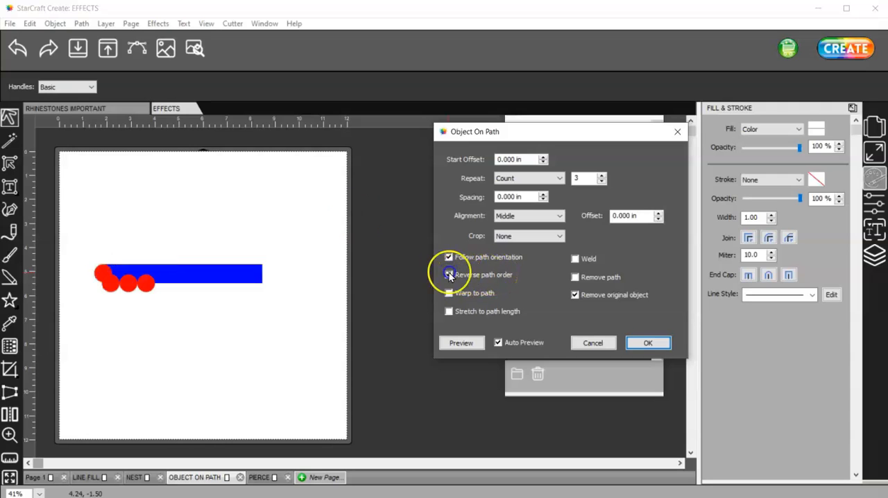
{"action": "left_click", "coordinate": [449, 275]}
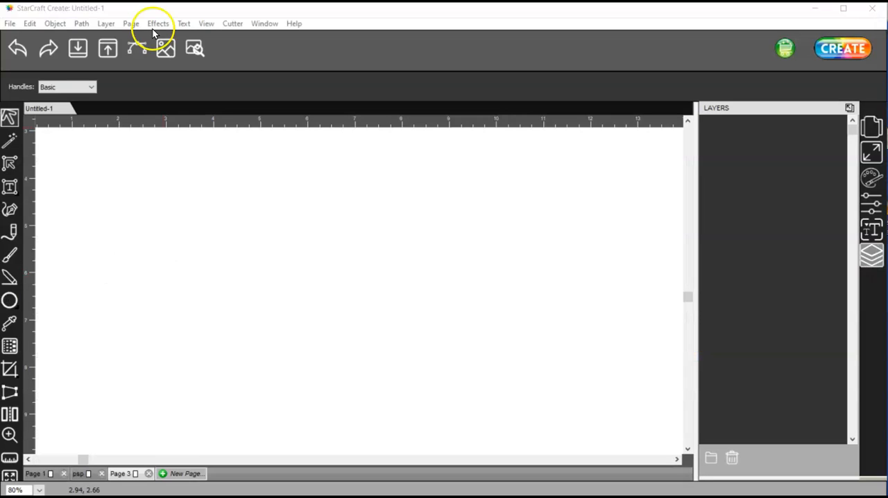
Step: Draw a narrow vertical rounded rectangle about 0.5 in tall on the empty page of the Untitled-1 document
{"action": "left_click_drag", "start_coordinate": [10, 305], "coordinate": [50, 316]}
{"action": "left_click_drag", "start_coordinate": [121, 232], "coordinate": [127, 259]}
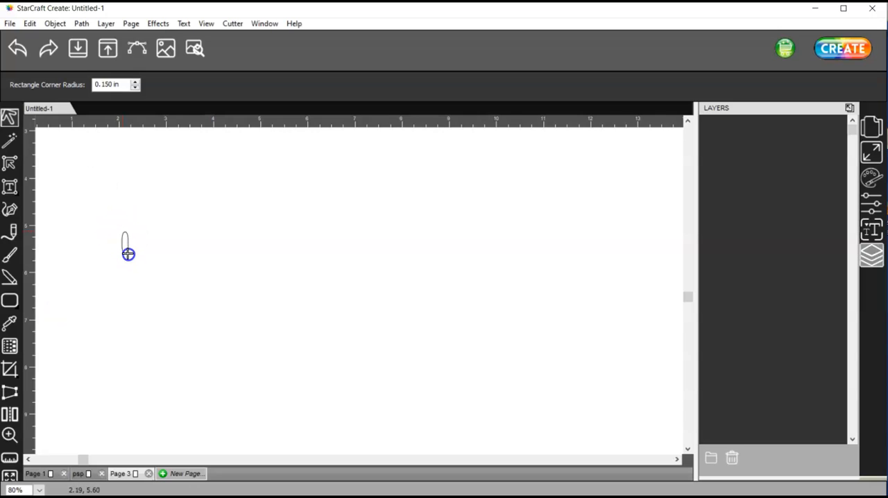
{"action": "left_click_drag", "start_coordinate": [129, 254], "coordinate": [128, 254]}
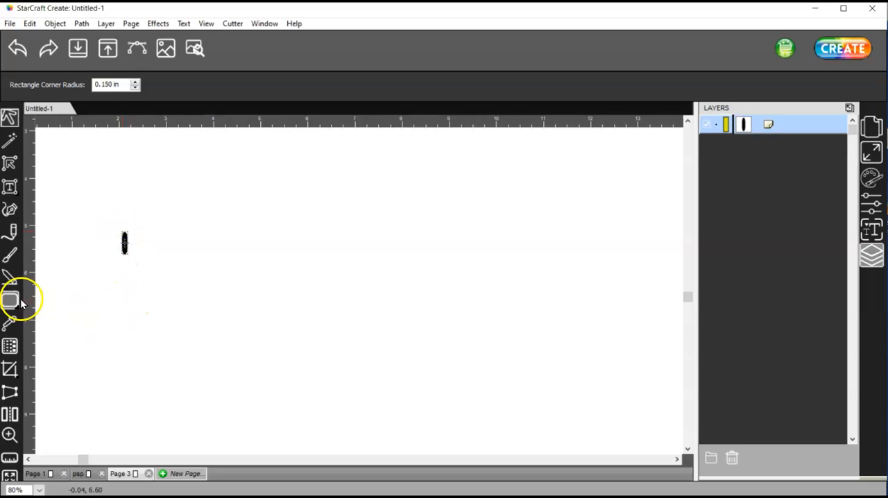
Step: Draw a circle about 4 in in diameter to the right of the rounded rectangle and delete the stray extra circle
{"action": "left_click_drag", "start_coordinate": [8, 305], "coordinate": [49, 331]}
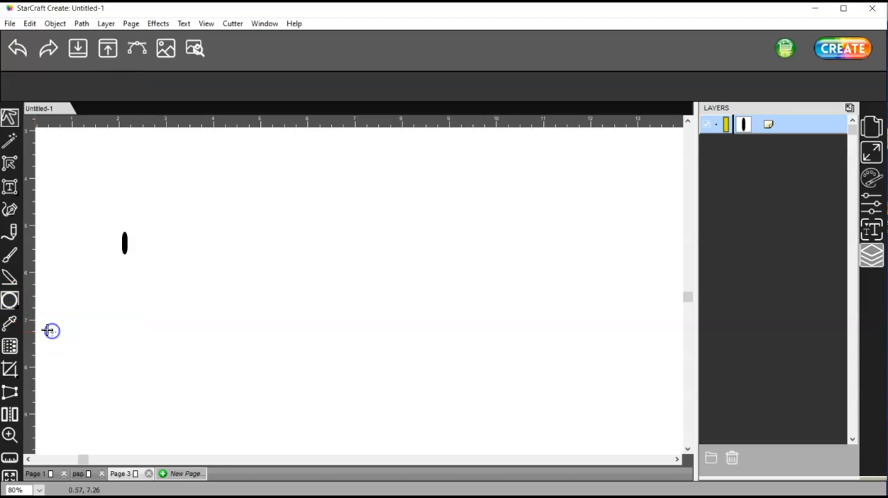
{"action": "left_click", "coordinate": [52, 331]}
{"action": "left_click_drag", "start_coordinate": [191, 235], "coordinate": [349, 424]}
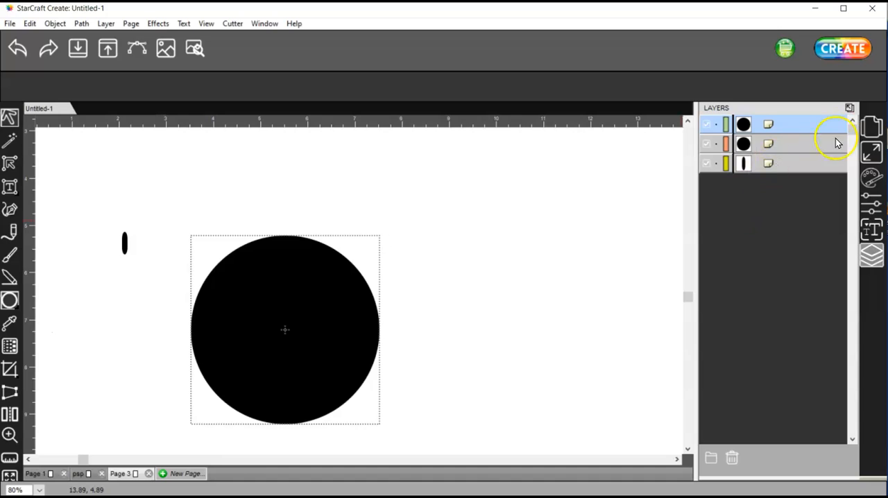
{"action": "left_click", "coordinate": [802, 146]}
{"action": "left_click", "coordinate": [734, 456]}
Step: Change the large circle's fill color to magenta
{"action": "left_click", "coordinate": [817, 127]}
{"action": "left_click", "coordinate": [873, 177]}
{"action": "left_click", "coordinate": [814, 128]}
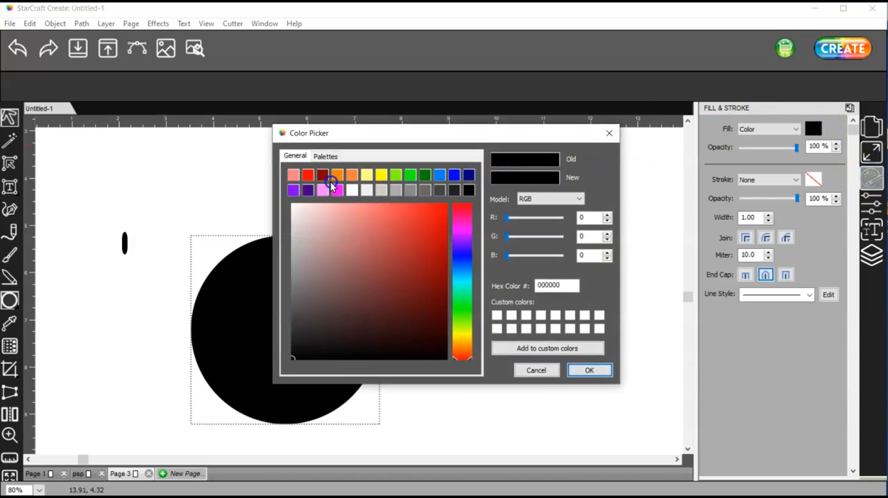
{"action": "left_click", "coordinate": [337, 190]}
{"action": "left_click", "coordinate": [588, 370]}
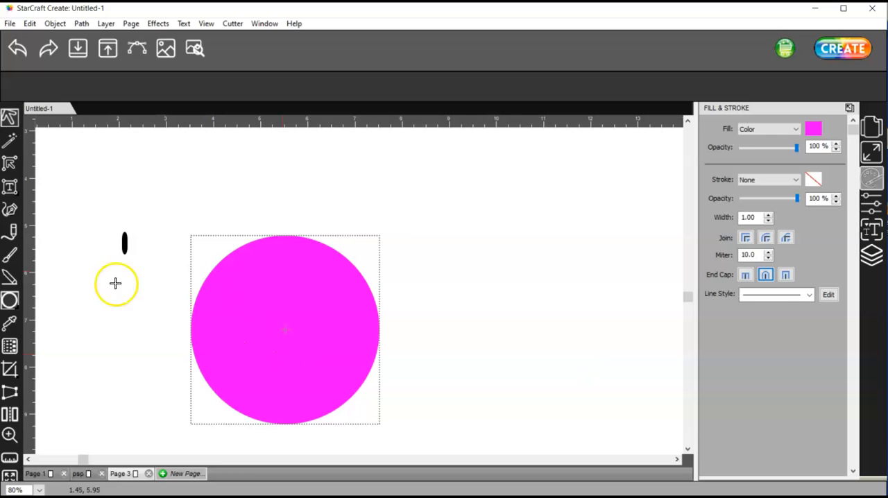
Step: Delete the bottom node of the narrow black rounded shape so its lower end becomes flat
{"action": "left_click", "coordinate": [11, 433]}
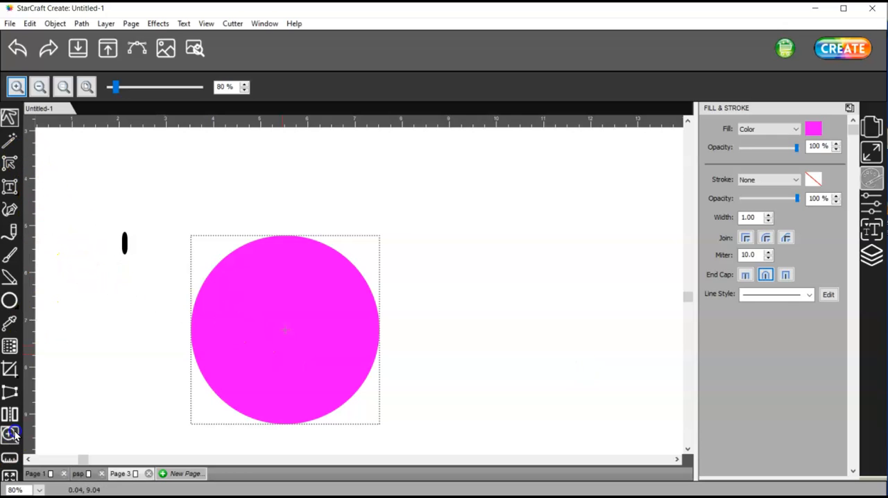
{"action": "left_click_drag", "start_coordinate": [109, 217], "coordinate": [133, 258]}
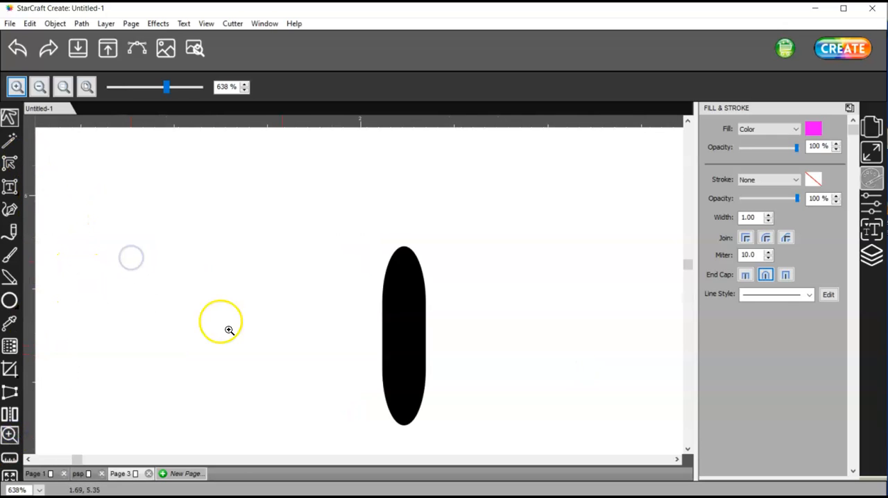
{"action": "left_click", "coordinate": [11, 189]}
{"action": "left_click", "coordinate": [402, 346]}
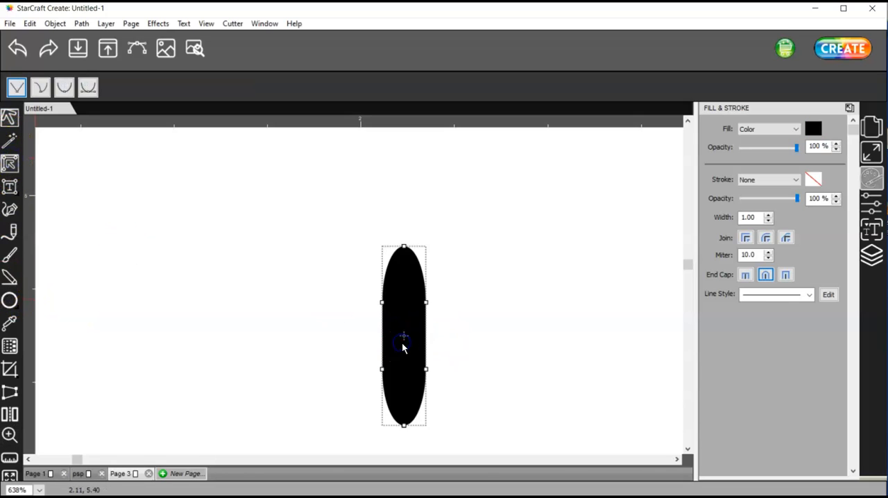
{"action": "left_click_drag", "start_coordinate": [684, 264], "coordinate": [687, 274]}
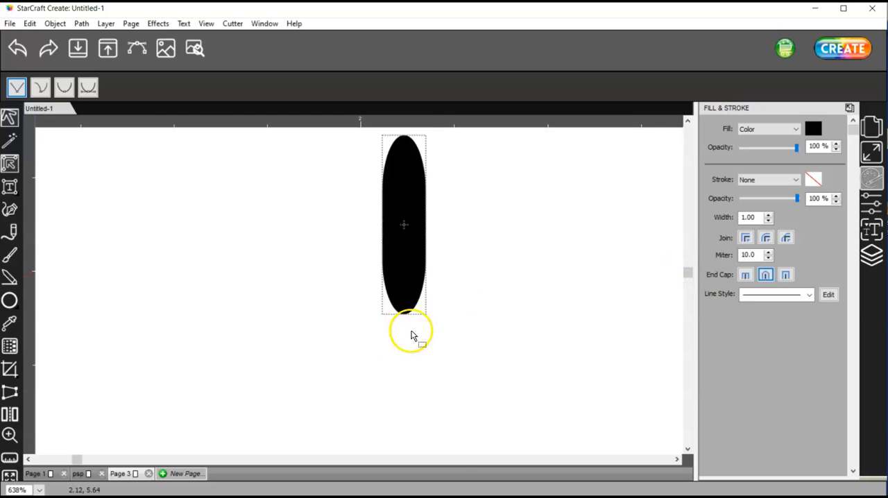
{"action": "left_click", "coordinate": [400, 270]}
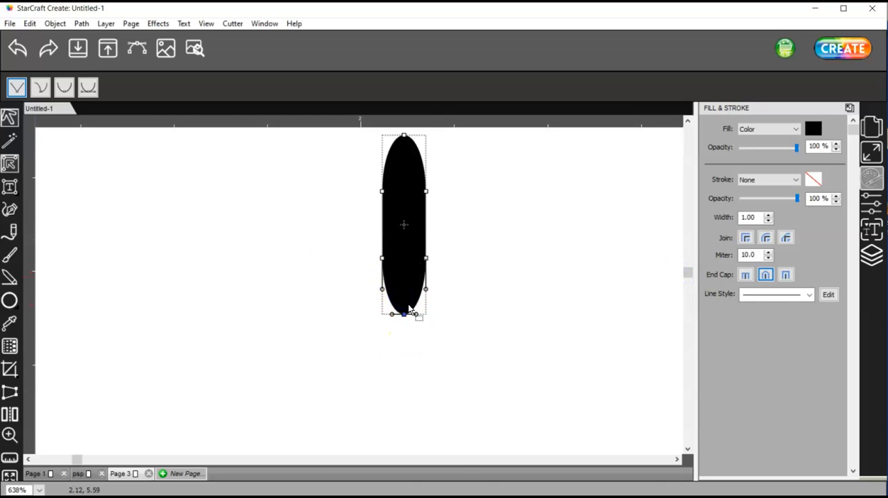
{"action": "key", "text": "Delete"}
Step: Bring the two lower corner nodes of the black shape together at its bottom centre to form a point
{"action": "left_click", "coordinate": [426, 258]}
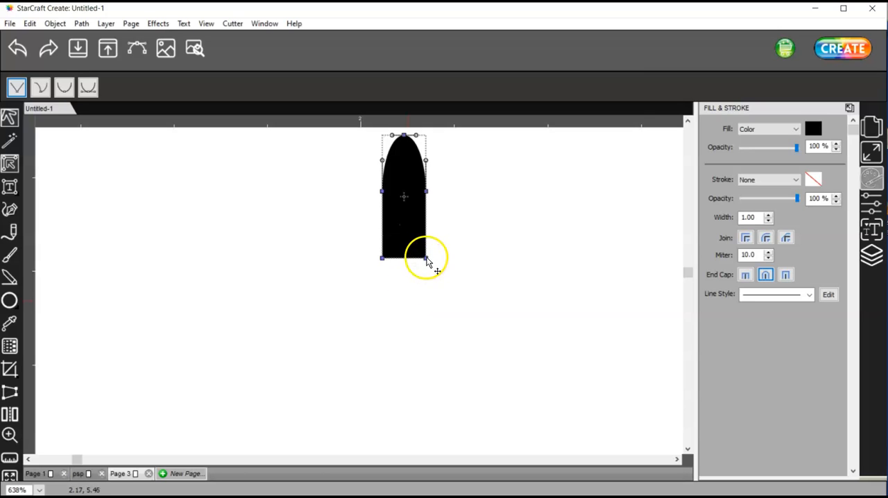
{"action": "mouse_move", "coordinate": [426, 258]}
{"action": "left_mouse_down"}
{"action": "mouse_move", "coordinate": [409, 258]}
{"action": "mouse_move", "coordinate": [431, 263]}
{"action": "left_mouse_up"}
{"action": "left_click", "coordinate": [448, 288]}
{"action": "left_click", "coordinate": [432, 268]}
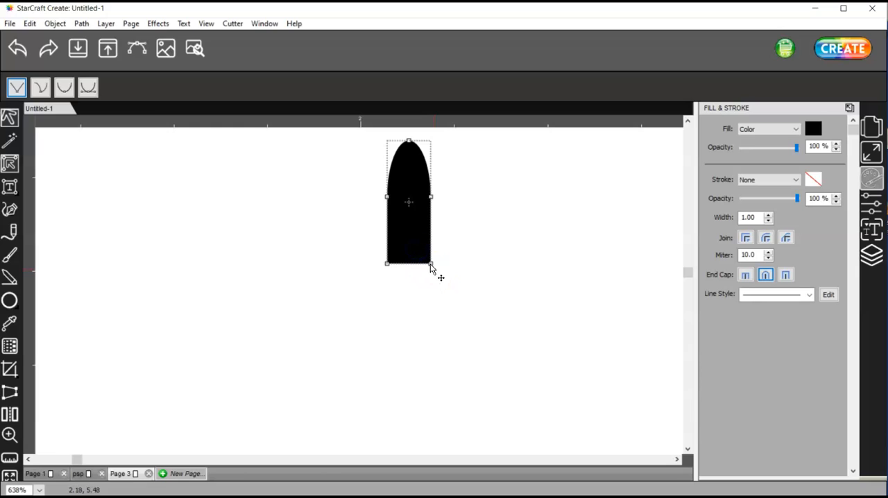
{"action": "left_click", "coordinate": [423, 264]}
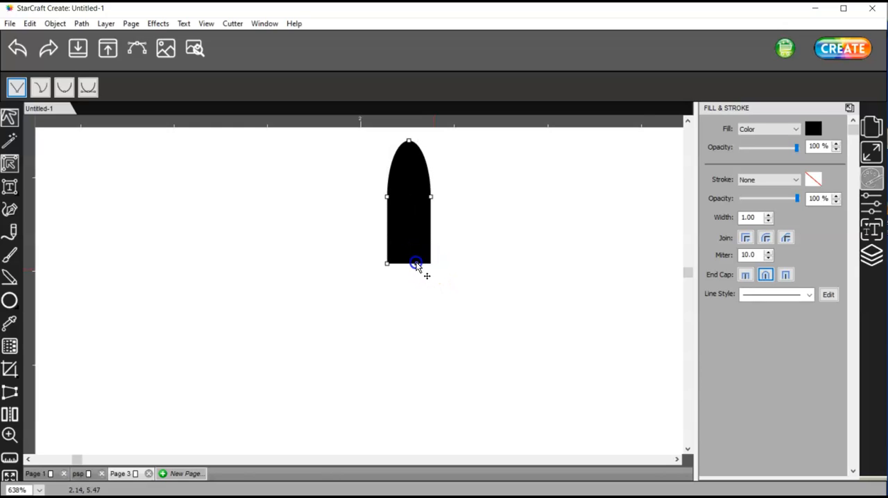
{"action": "left_click_drag", "start_coordinate": [411, 263], "coordinate": [412, 263]}
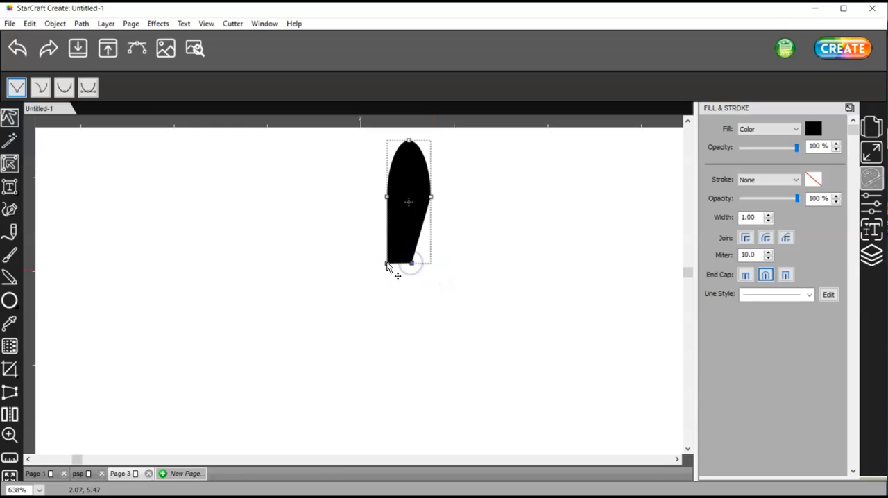
{"action": "left_click", "coordinate": [406, 265]}
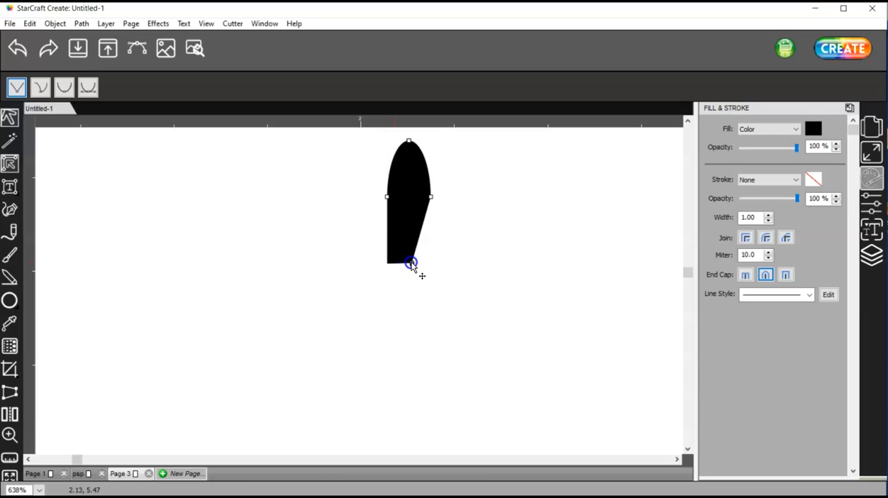
{"action": "left_click", "coordinate": [411, 263]}
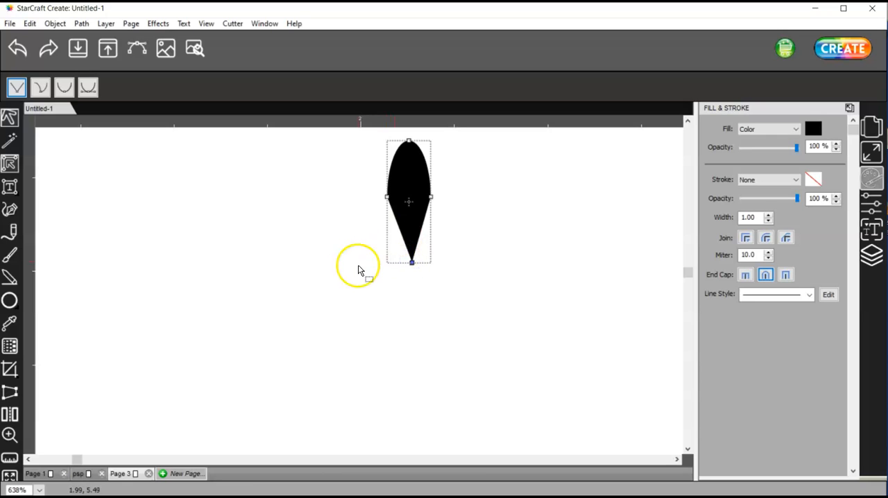
{"action": "left_click", "coordinate": [412, 264]}
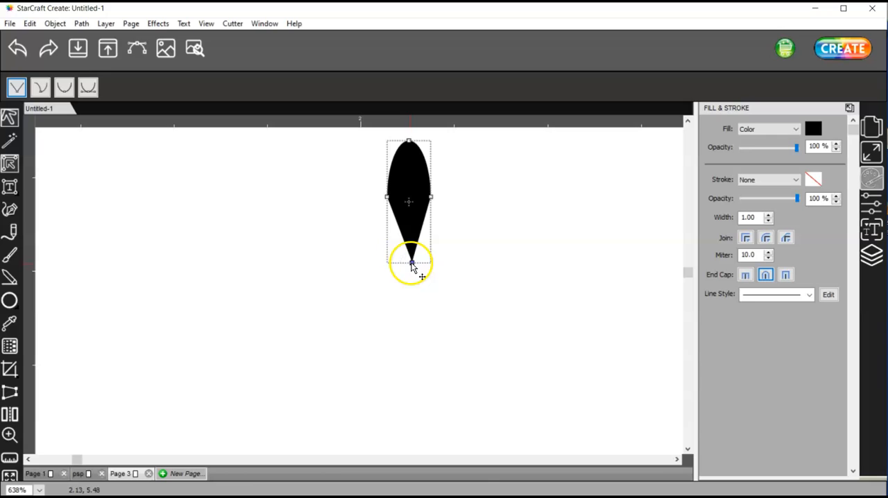
{"action": "left_click", "coordinate": [324, 208]}
{"action": "left_click_drag", "start_coordinate": [411, 263], "coordinate": [408, 263]}
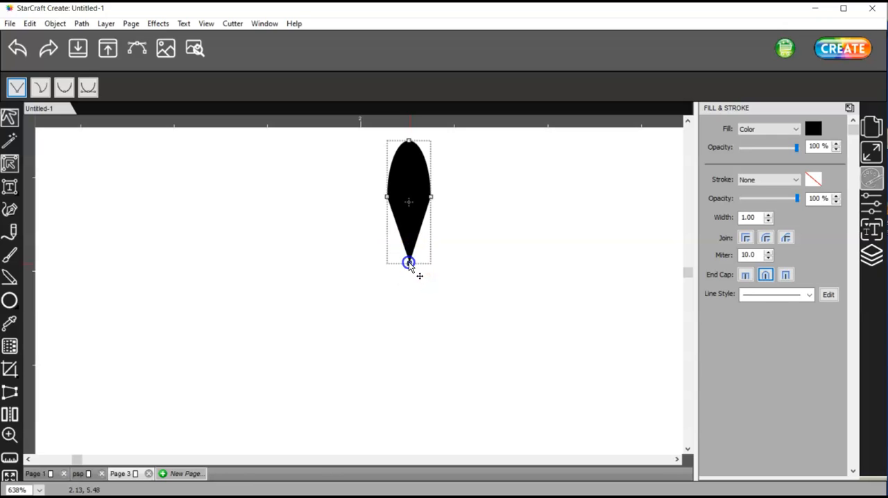
Step: Smooth the left and right side nodes of the pointed black shape so its lower edges curve like a petal
{"action": "left_click", "coordinate": [387, 198]}
{"action": "left_click", "coordinate": [88, 87]}
{"action": "left_click", "coordinate": [332, 175]}
{"action": "left_click", "coordinate": [431, 197]}
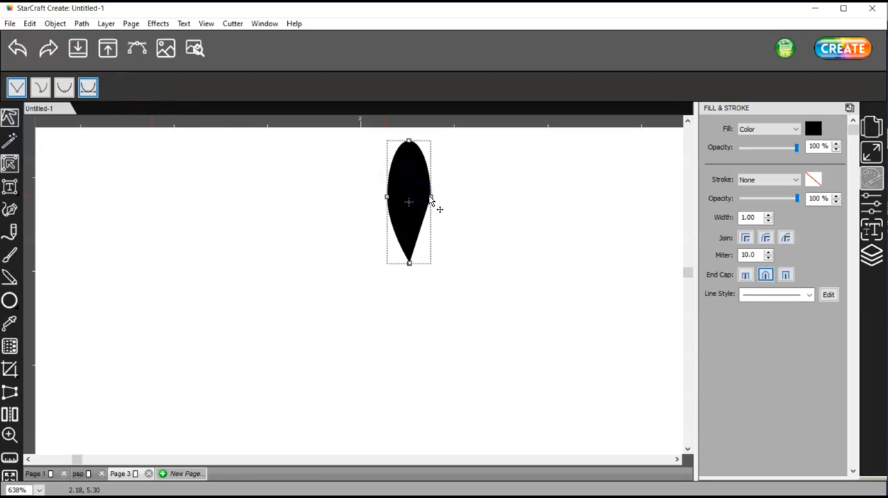
{"action": "left_click", "coordinate": [230, 159]}
{"action": "left_click", "coordinate": [86, 86]}
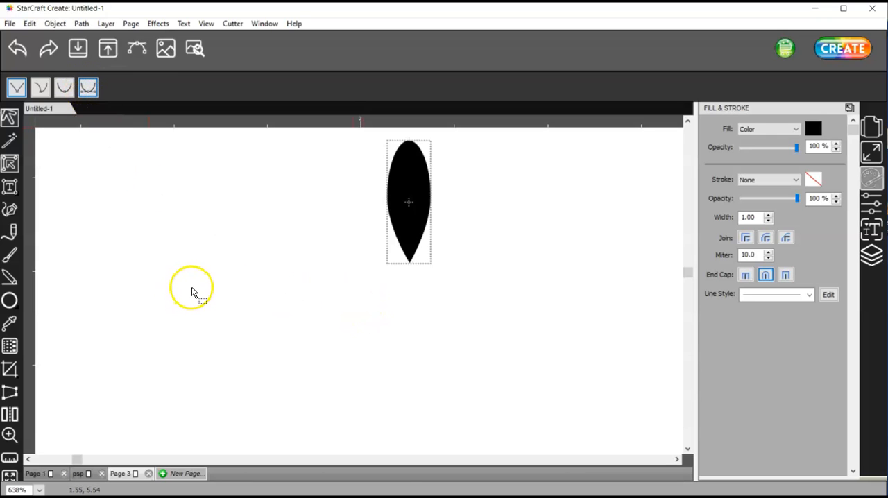
Step: Fit the whole page in view and move the black petal above the magenta circle in the layer order
{"action": "key", "text": "ctrl+0"}
{"action": "left_click", "coordinate": [84, 254]}
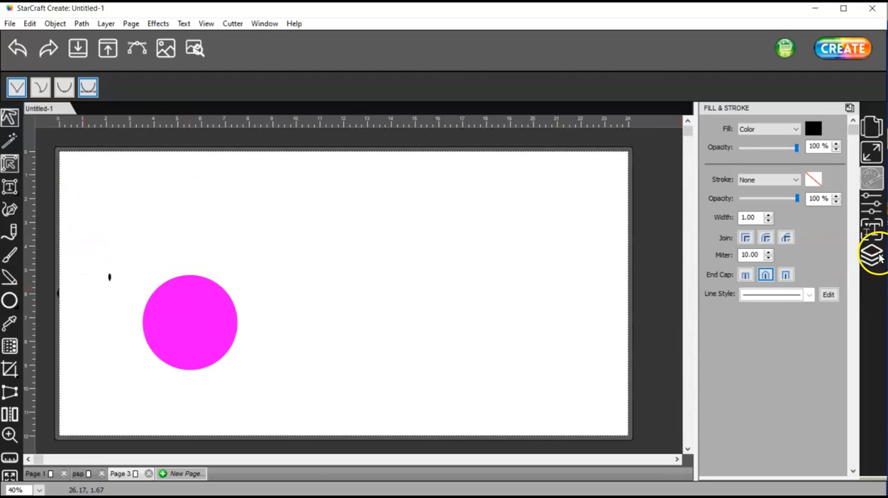
{"action": "left_click", "coordinate": [875, 255]}
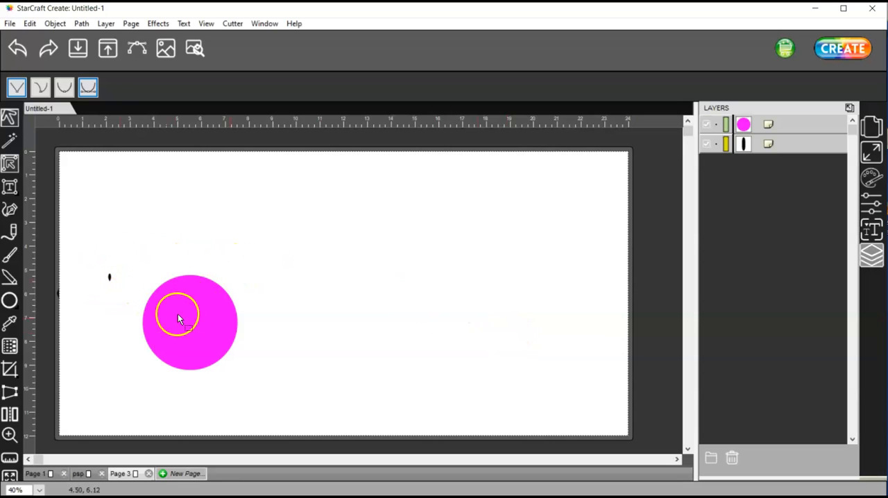
{"action": "left_click_drag", "start_coordinate": [789, 146], "coordinate": [789, 119]}
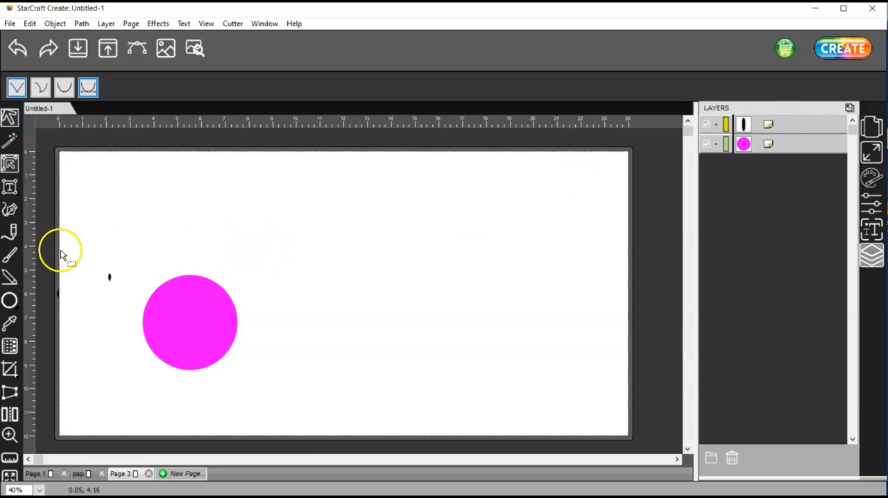
{"action": "left_click_drag", "start_coordinate": [183, 347], "coordinate": [259, 377]}
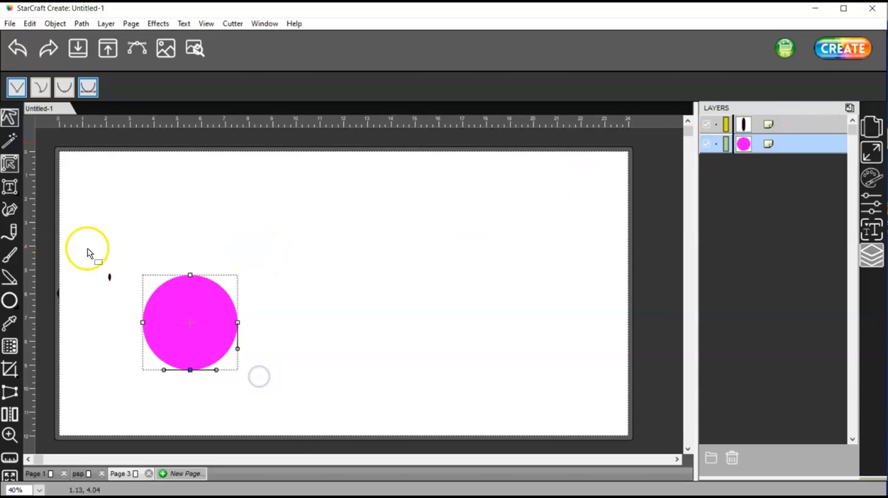
{"action": "left_click", "coordinate": [9, 118]}
{"action": "left_click_drag", "start_coordinate": [80, 212], "coordinate": [282, 421]}
{"action": "left_click", "coordinate": [158, 24]}
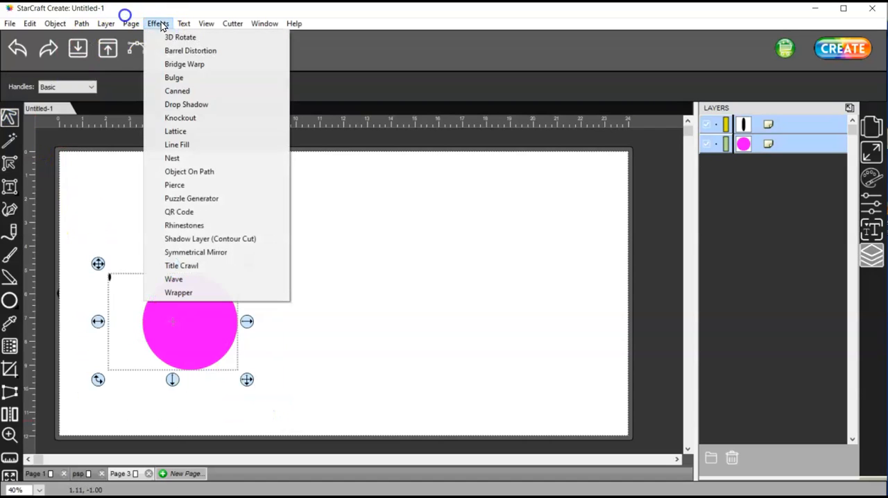
{"action": "left_click", "coordinate": [228, 172]}
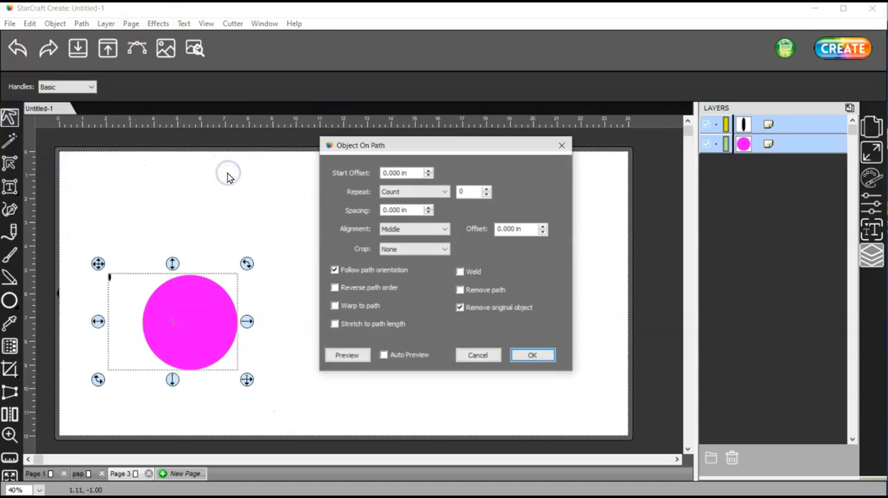
{"action": "left_click", "coordinate": [384, 356]}
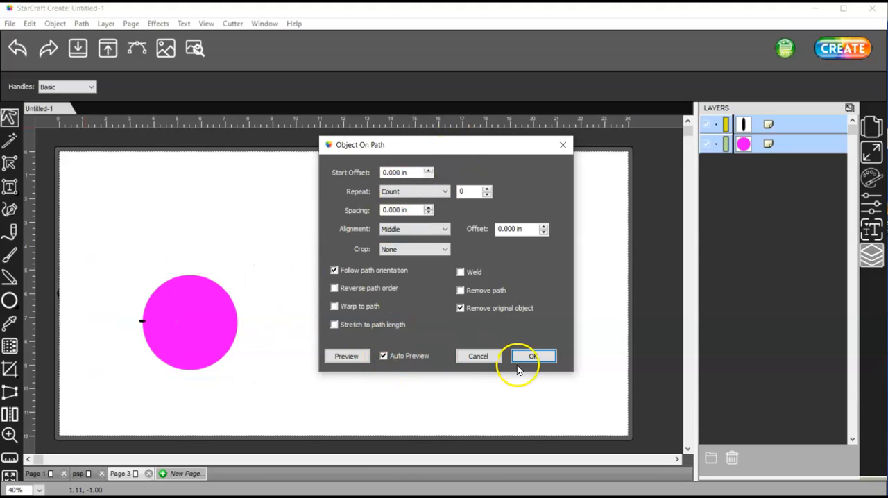
{"action": "left_click", "coordinate": [484, 356]}
Step: Enlarge the black petal to about 0.41 x 1.16 in and place it beside the magenta circle's upper left
{"action": "scroll", "coordinate": [166, 332], "scroll_direction": "up", "scroll_amount": 3}
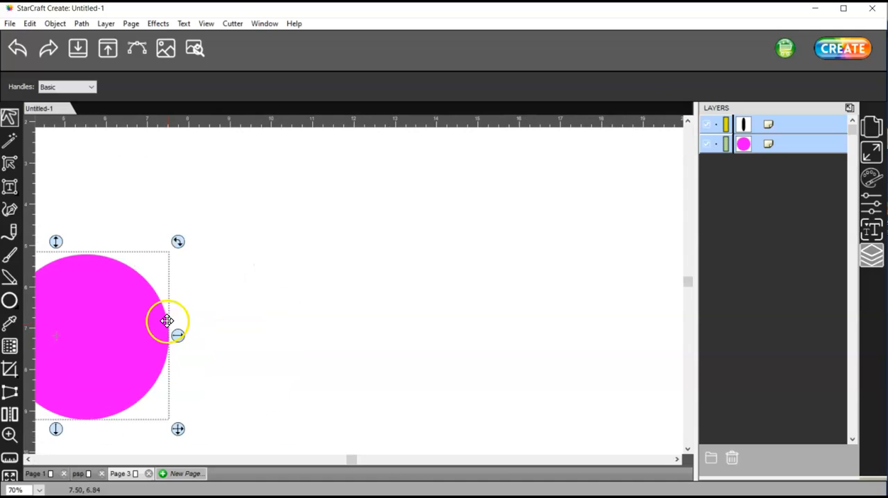
{"action": "left_click_drag", "start_coordinate": [352, 460], "coordinate": [100, 430]}
{"action": "left_click", "coordinate": [121, 243]}
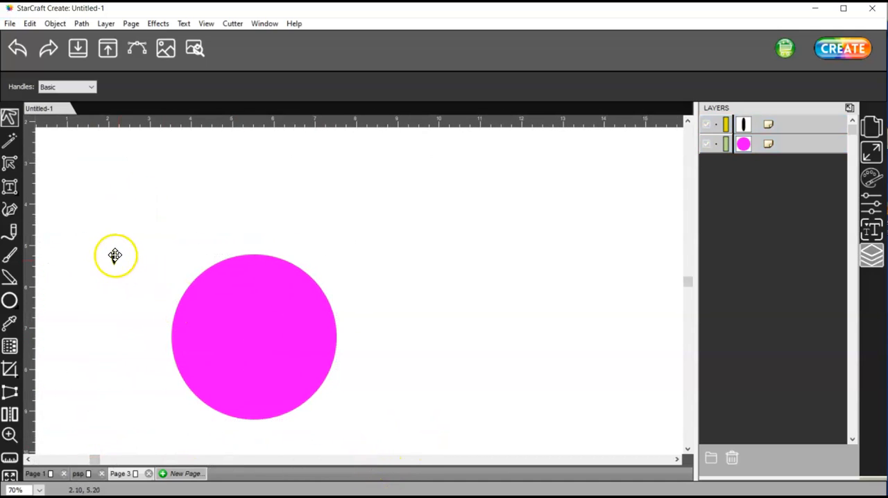
{"action": "left_click_drag", "start_coordinate": [142, 279], "coordinate": [187, 349]}
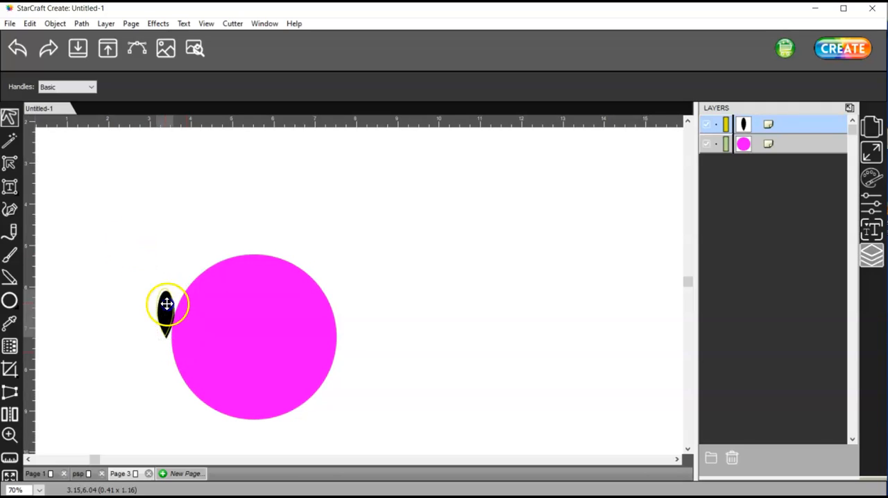
{"action": "left_click_drag", "start_coordinate": [166, 303], "coordinate": [149, 285]}
Step: Start the Object On Path effect on the petal and circle with Auto Preview on and a repeat count of 17
{"action": "left_click_drag", "start_coordinate": [97, 222], "coordinate": [399, 413]}
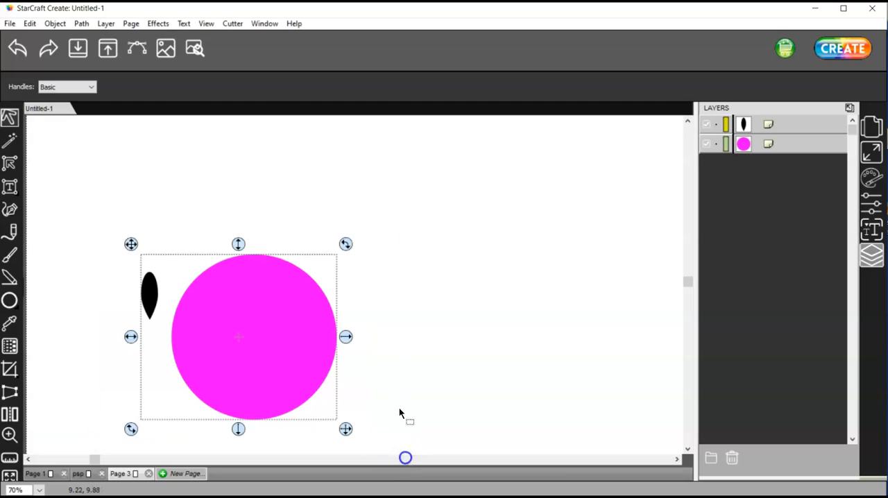
{"action": "left_click", "coordinate": [158, 24]}
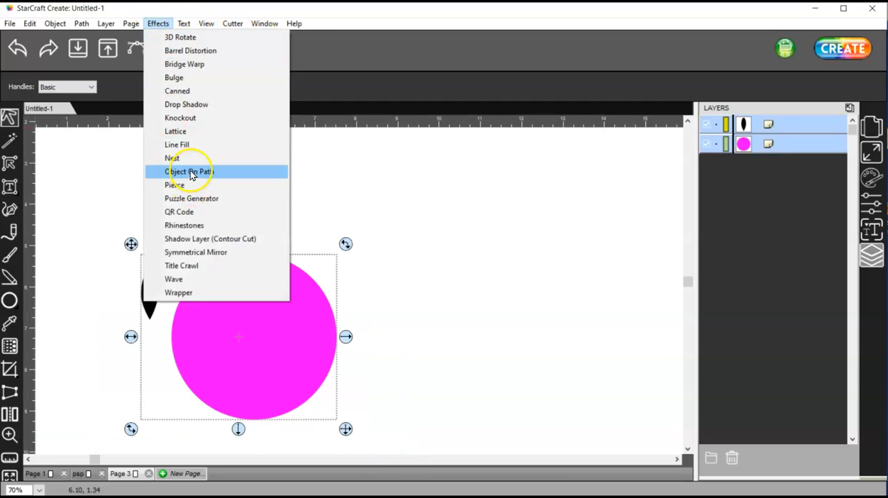
{"action": "left_click", "coordinate": [190, 172]}
{"action": "left_click_drag", "start_coordinate": [389, 149], "coordinate": [613, 64]}
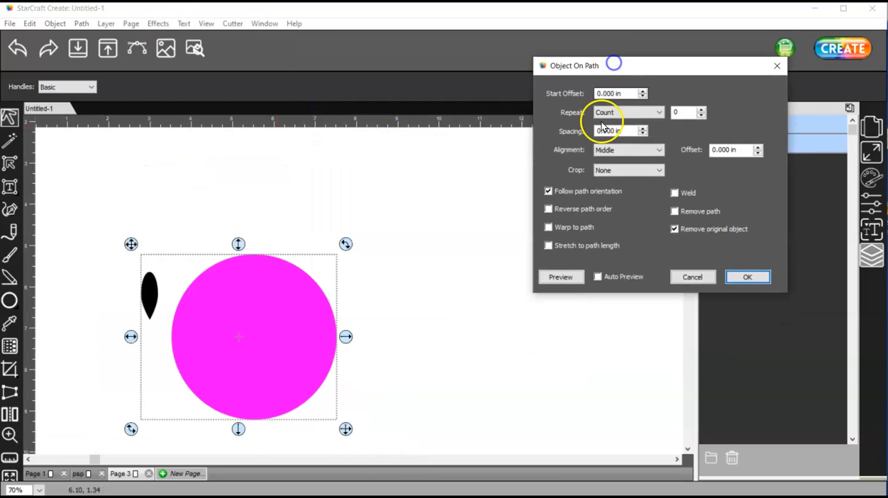
{"action": "left_click", "coordinate": [597, 277]}
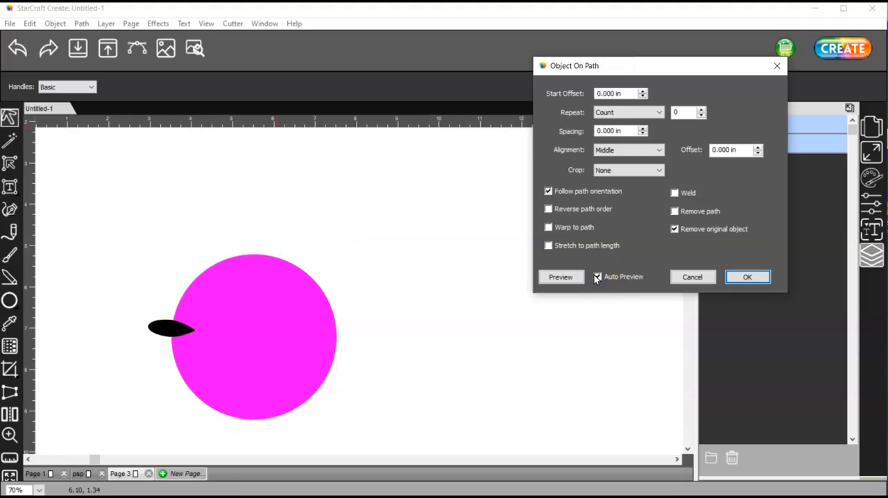
{"action": "left_click", "coordinate": [700, 109]}
{"action": "left_click_drag", "start_coordinate": [699, 109], "coordinate": [699, 109]}
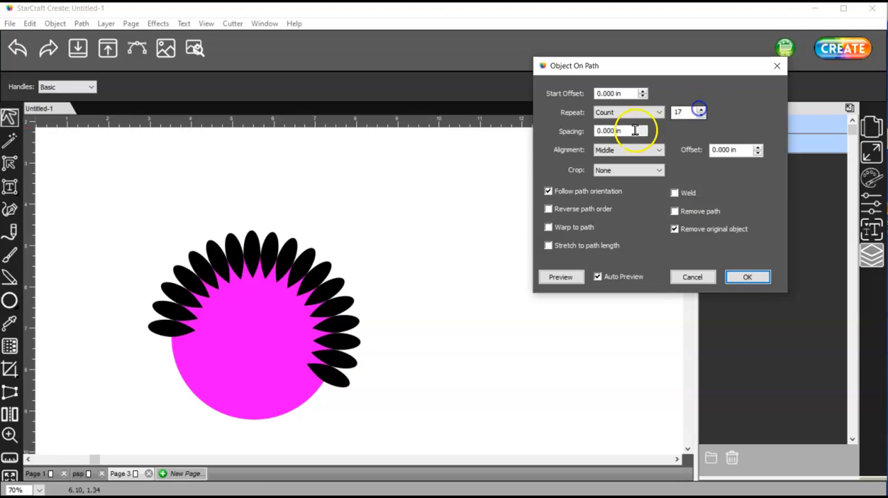
Step: Set the petal spacing to 0.15 in and turn on Stretch to path length
{"action": "left_click", "coordinate": [644, 128]}
{"action": "left_click", "coordinate": [644, 129]}
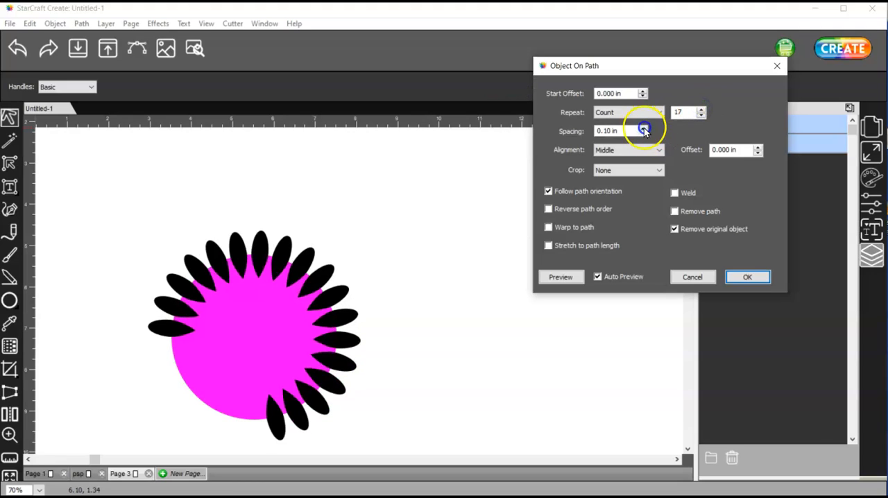
{"action": "left_click", "coordinate": [644, 129]}
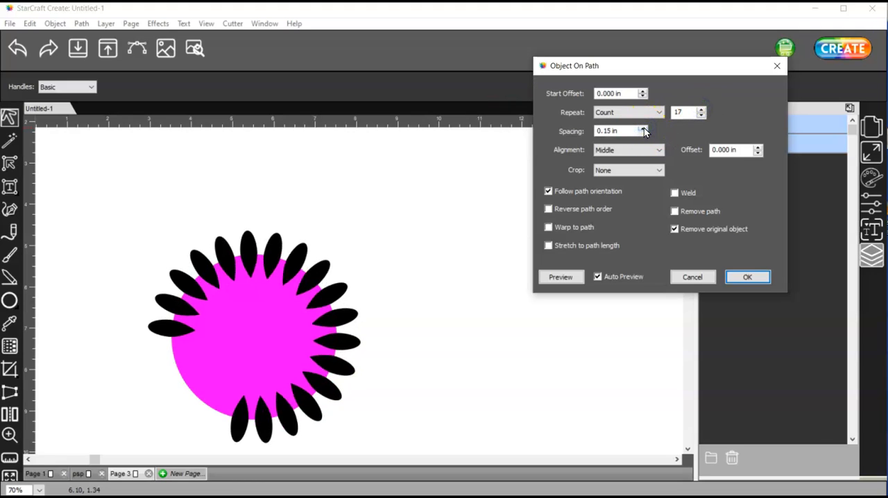
{"action": "left_click", "coordinate": [549, 246]}
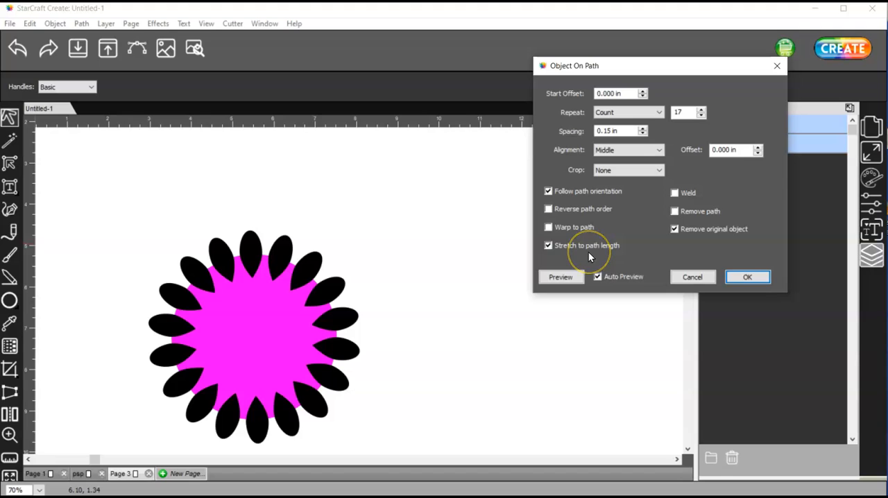
Step: Try cropping the petals outside the magenta circle, restore the uncropped petals, and set Crop to Inside
{"action": "left_click", "coordinate": [641, 172]}
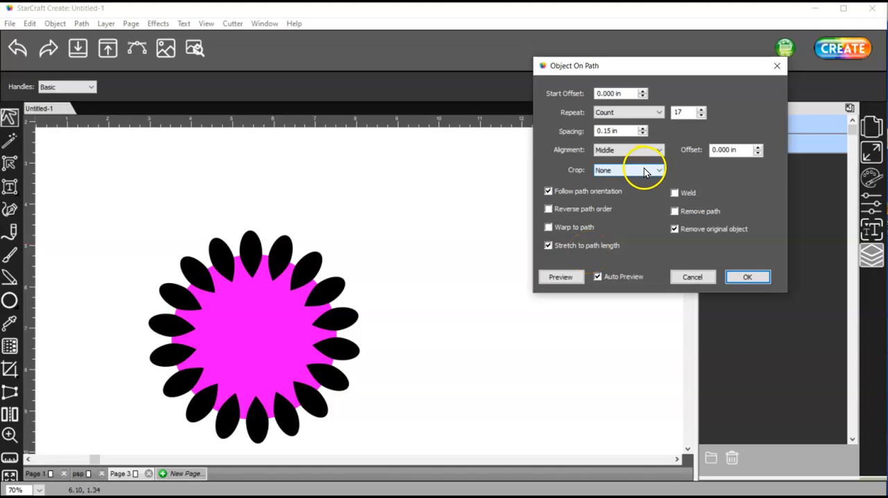
{"action": "left_click", "coordinate": [644, 170]}
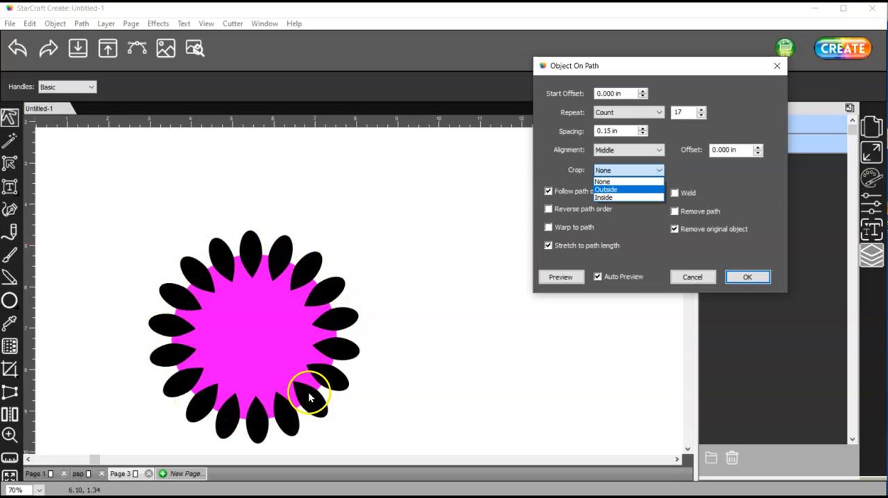
{"action": "left_click", "coordinate": [644, 190]}
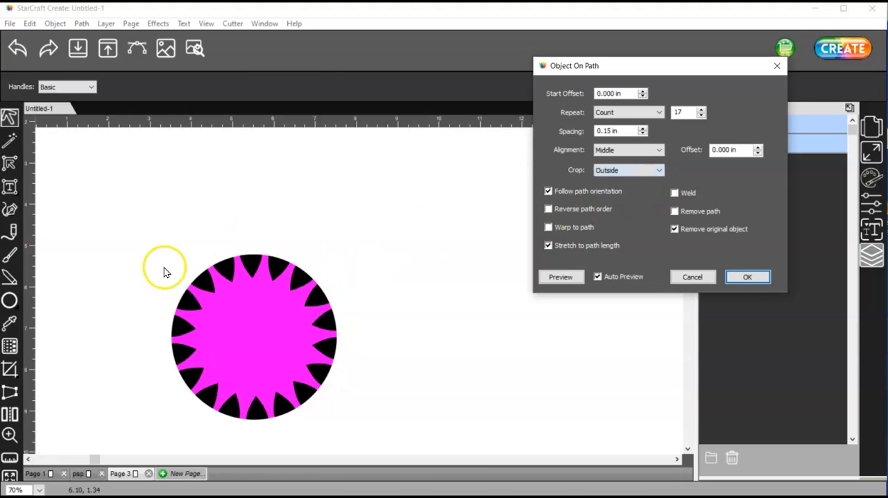
{"action": "left_click", "coordinate": [640, 171]}
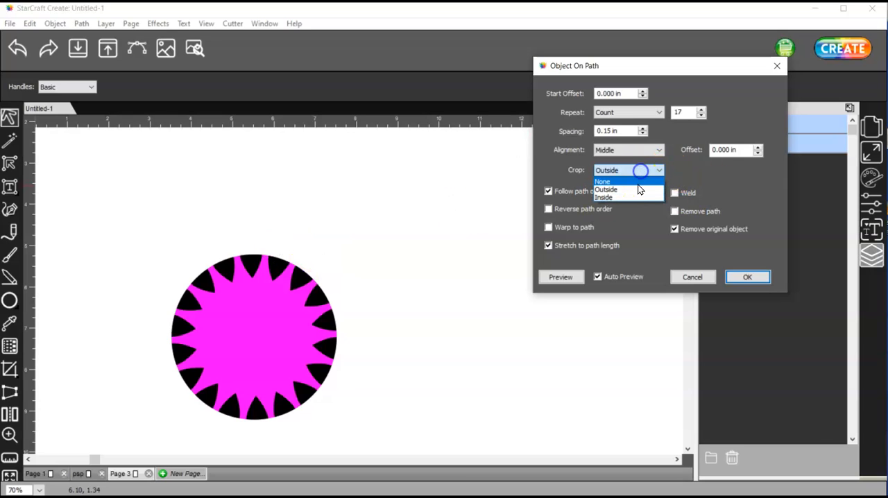
{"action": "left_click", "coordinate": [638, 181]}
{"action": "left_click", "coordinate": [623, 170]}
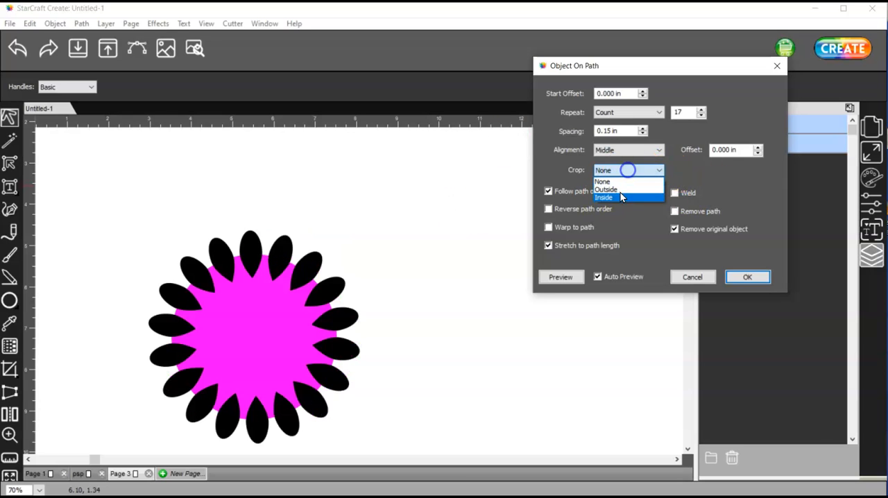
{"action": "left_click", "coordinate": [628, 198]}
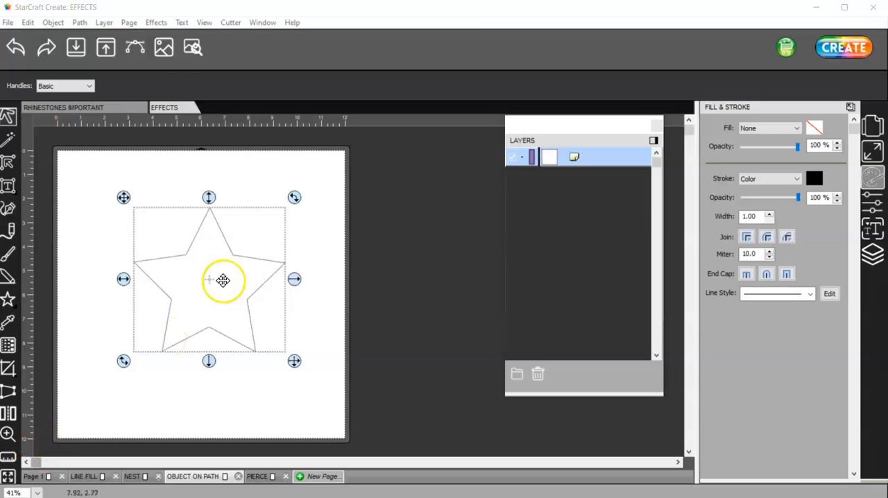
Step: Preview the Pierce effect on the star outline with 0.050 in spacing and cancel it
{"action": "left_click", "coordinate": [155, 23]}
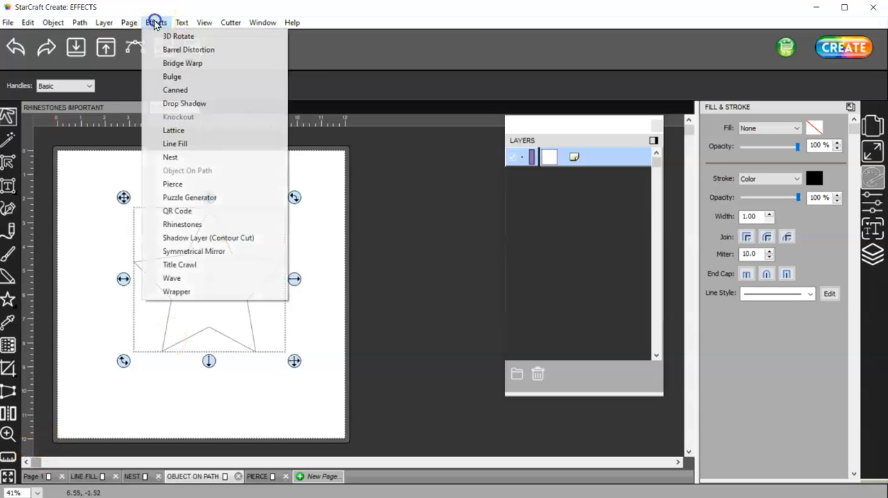
{"action": "left_click", "coordinate": [214, 184]}
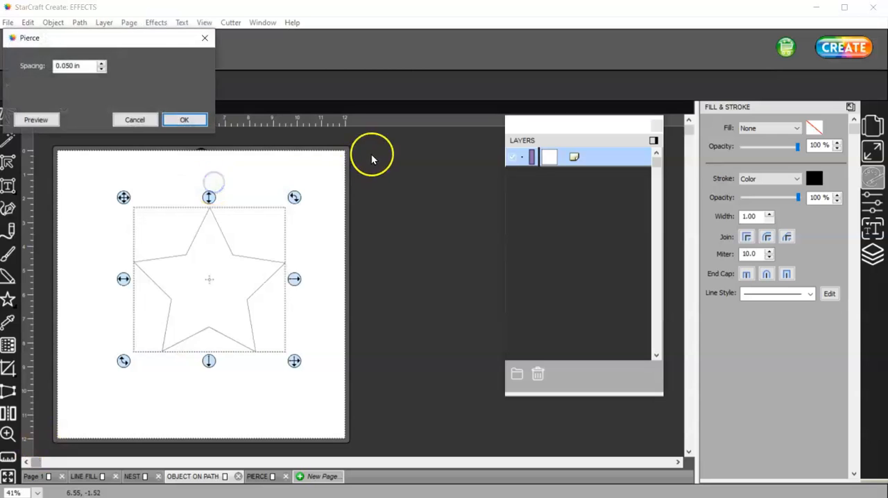
{"action": "left_click_drag", "start_coordinate": [139, 35], "coordinate": [632, 123]}
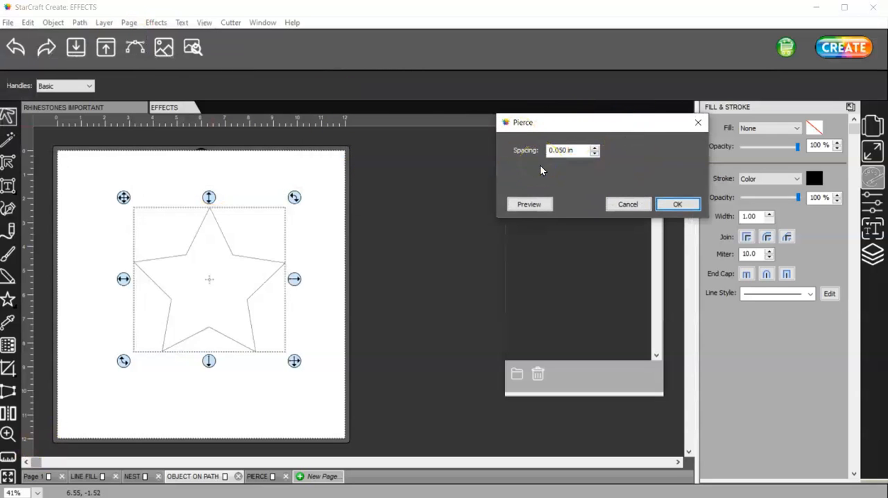
{"action": "left_click", "coordinate": [532, 204]}
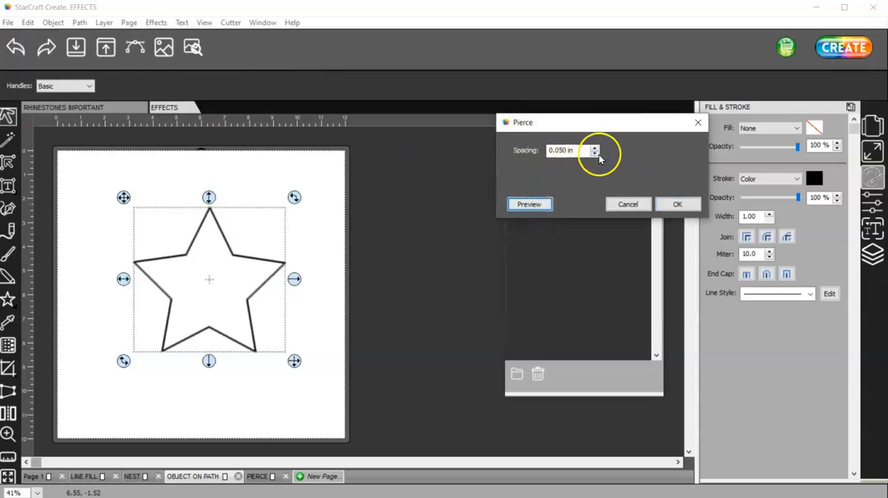
{"action": "left_click", "coordinate": [639, 205]}
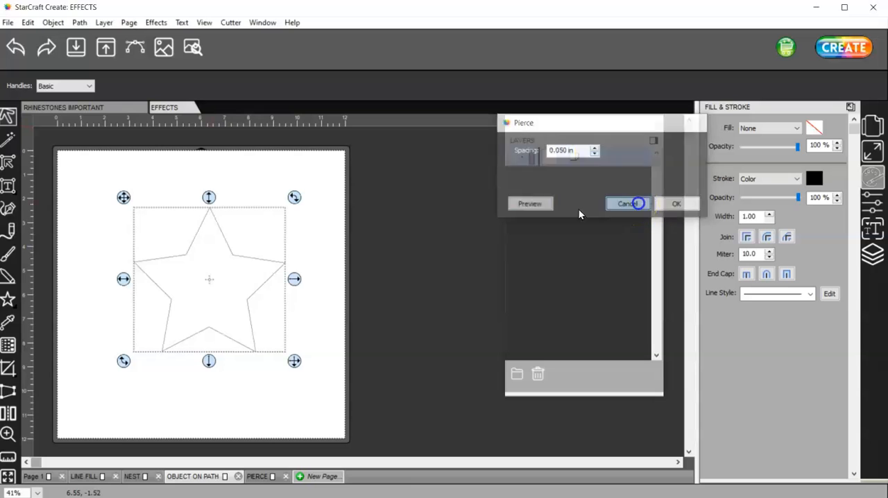
Step: Start the Pierce effect on the star again and preview the default 0.050 in spacing up close
{"action": "scroll", "coordinate": [226, 281], "scroll_direction": "up", "scroll_amount": 3}
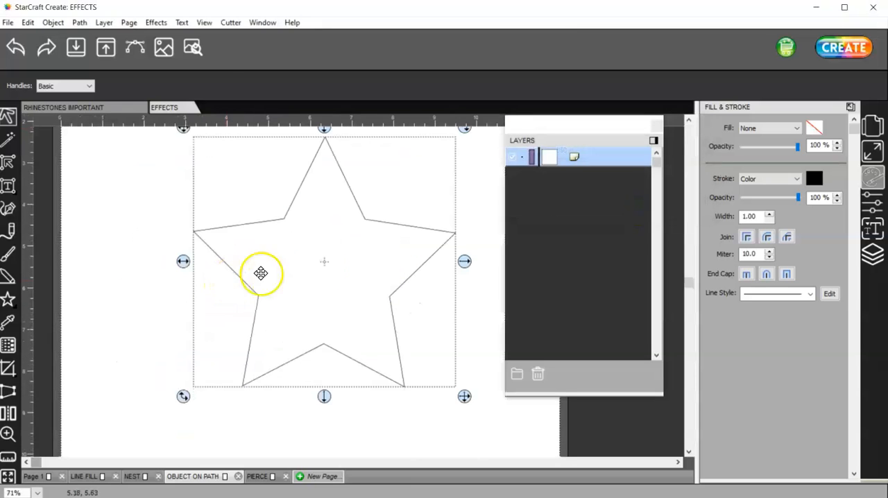
{"action": "left_click", "coordinate": [154, 25]}
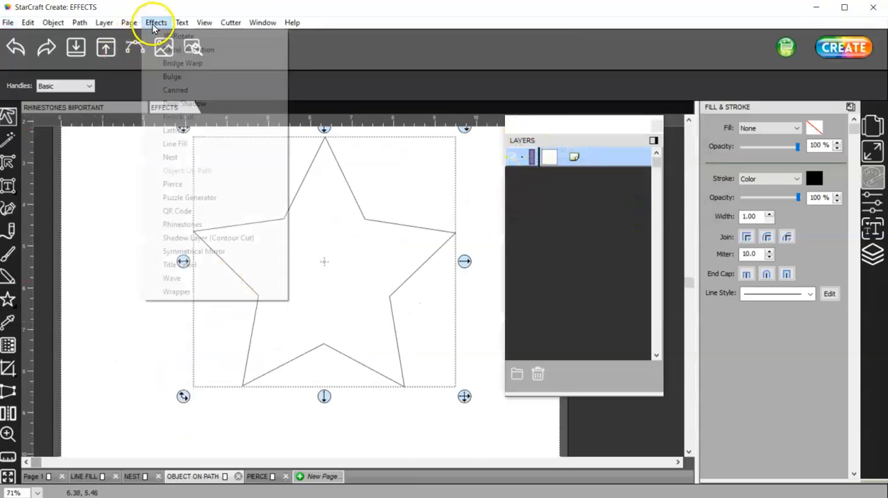
{"action": "left_click", "coordinate": [173, 184]}
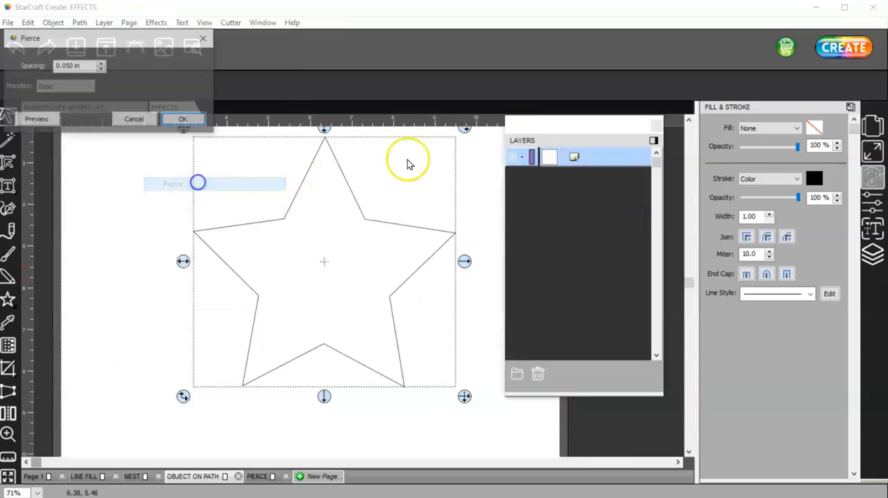
{"action": "left_click_drag", "start_coordinate": [157, 33], "coordinate": [710, 124]}
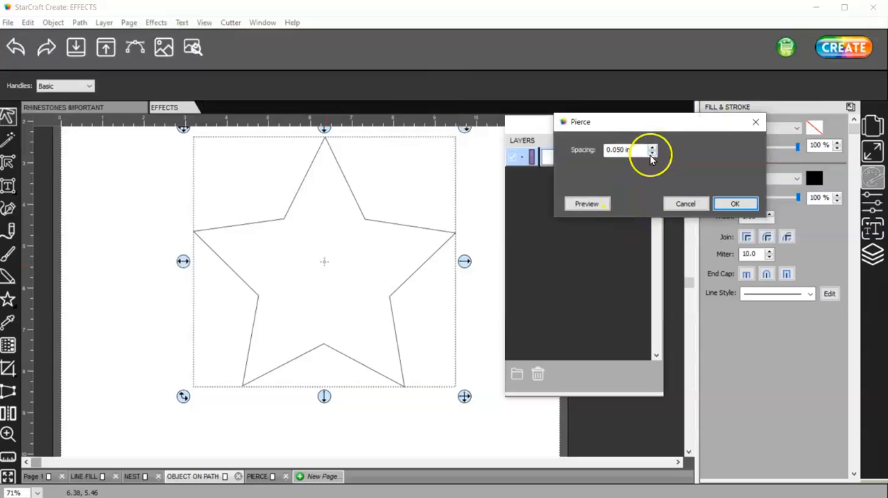
{"action": "left_click", "coordinate": [604, 202]}
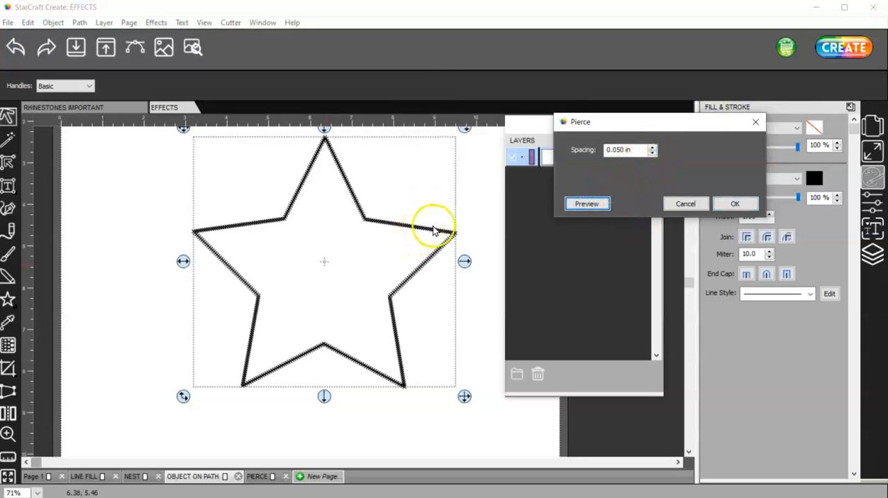
Step: Set the Pierce spacing to 0.020 in and preview it on the star
{"action": "double_click", "coordinate": [623, 150]}
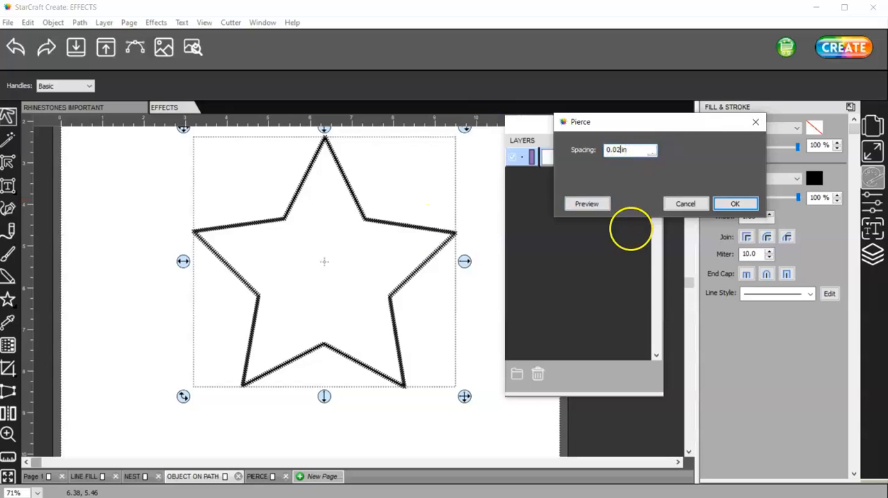
{"action": "type", "text": "2"}
{"action": "key", "text": "Tab"}
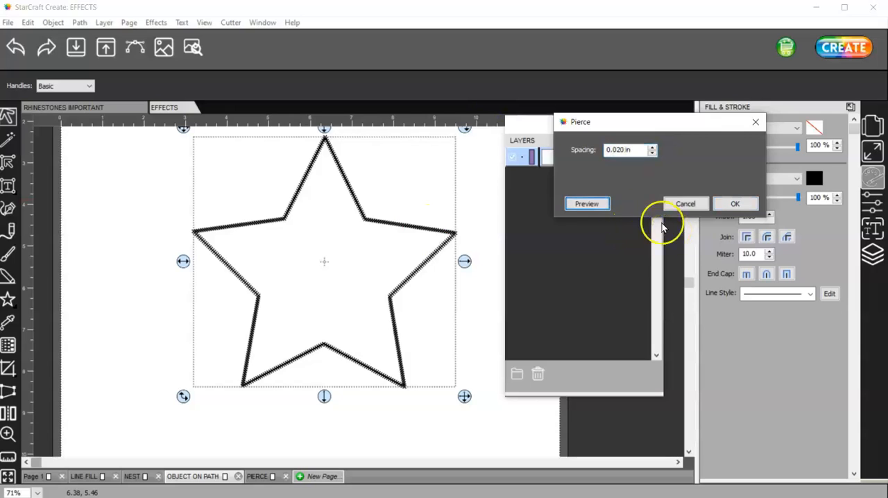
{"action": "left_click", "coordinate": [588, 203]}
Step: Set the Pierce spacing to 0.090 in and preview the star outline
{"action": "left_click", "coordinate": [623, 148]}
{"action": "double_click", "coordinate": [622, 149]}
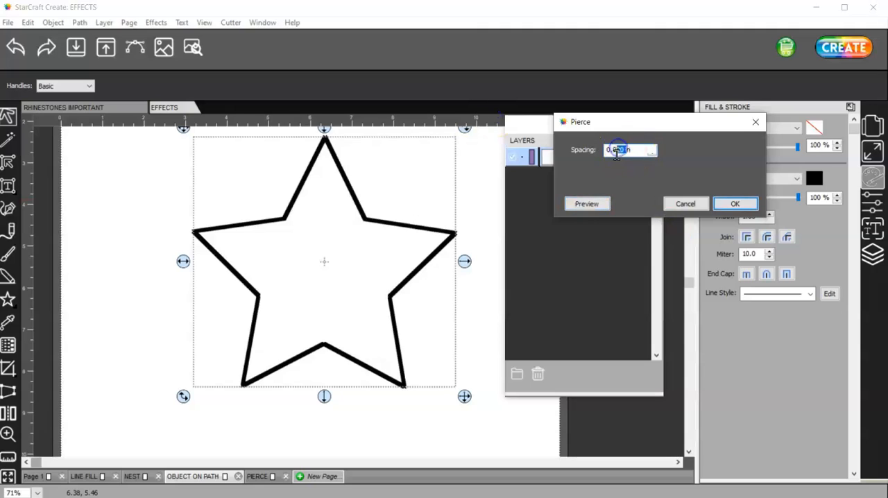
{"action": "type", "text": "0.090"}
{"action": "left_click", "coordinate": [594, 204]}
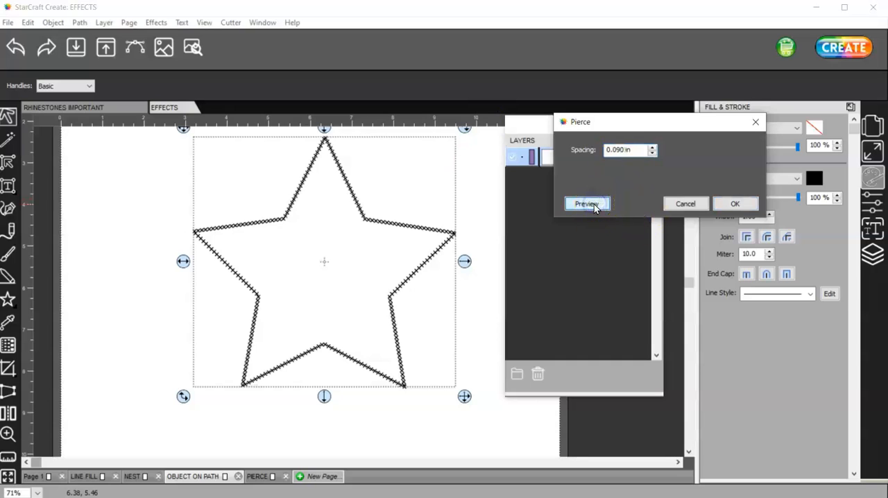
Step: Raise the Pierce spacing to 1.39 in and preview the spread-out marks
{"action": "left_click", "coordinate": [632, 151]}
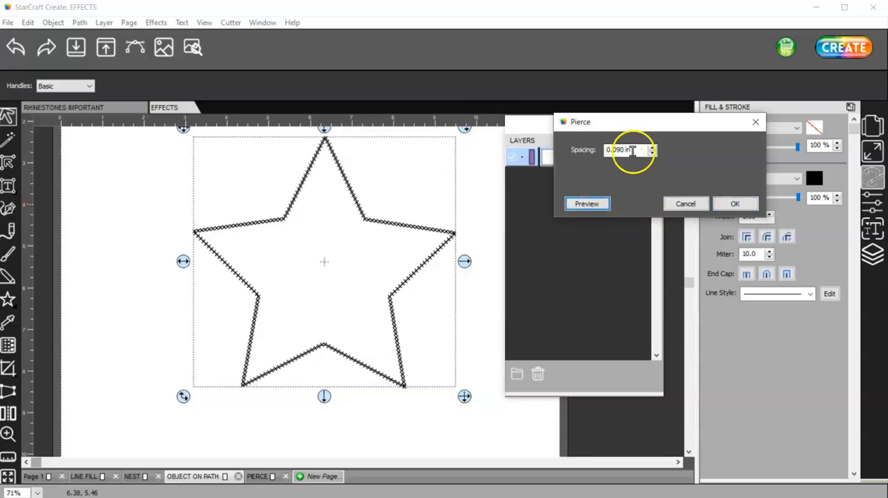
{"action": "left_click", "coordinate": [651, 147]}
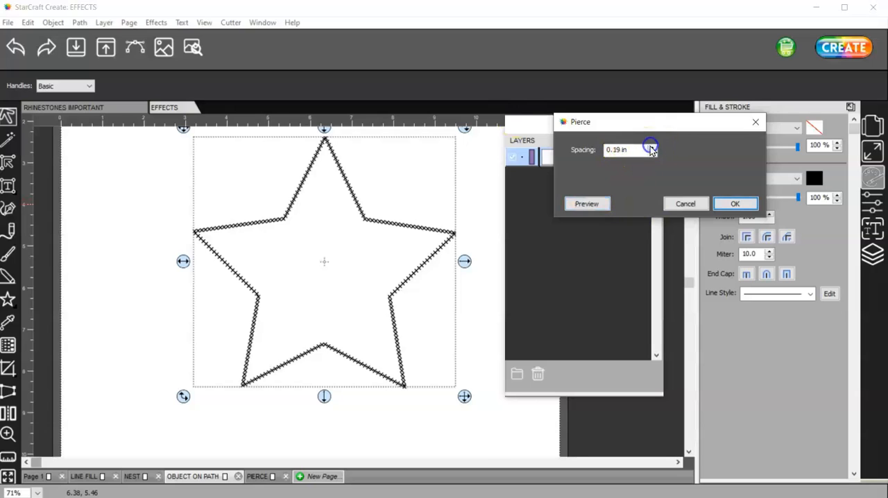
{"action": "left_click", "coordinate": [652, 148]}
{"action": "left_click", "coordinate": [587, 203]}
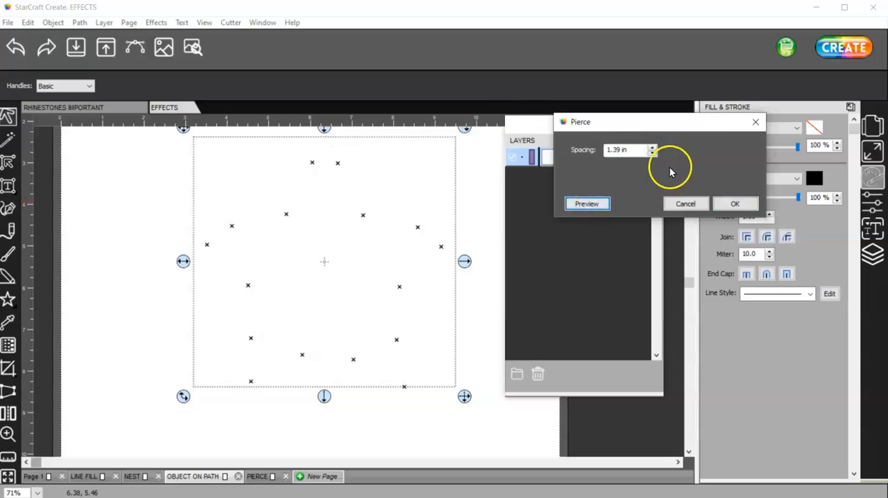
Step: Lower the Pierce spacing in stages to 0.49 in, previewing the star along the way
{"action": "left_click", "coordinate": [654, 153]}
{"action": "left_click", "coordinate": [654, 153]}
{"action": "left_click", "coordinate": [587, 203]}
{"action": "left_click", "coordinate": [653, 154]}
{"action": "left_click", "coordinate": [653, 153]}
{"action": "left_click", "coordinate": [654, 153]}
{"action": "left_click", "coordinate": [654, 153]}
{"action": "left_click", "coordinate": [587, 203]}
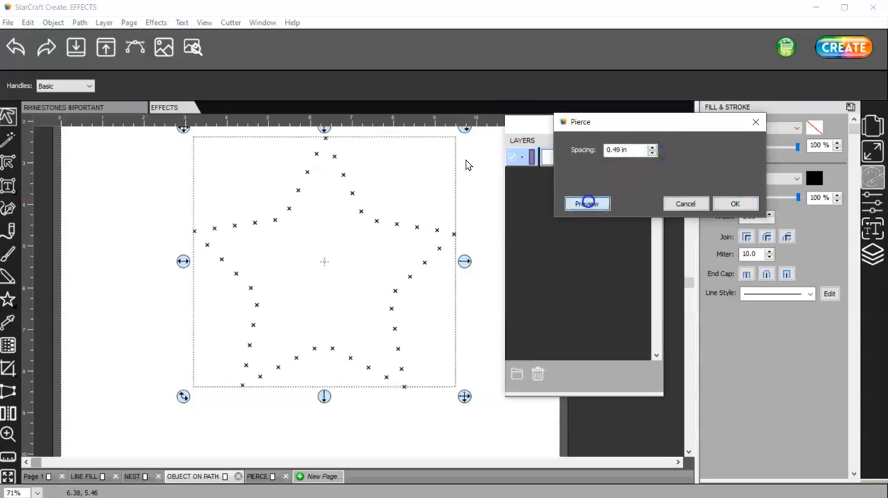
Step: Lower the Pierce spacing to 0.00 in, preview it, and cancel the effect
{"action": "left_click", "coordinate": [652, 153]}
{"action": "left_click", "coordinate": [652, 153]}
{"action": "left_click", "coordinate": [652, 153]}
{"action": "left_click", "coordinate": [600, 202]}
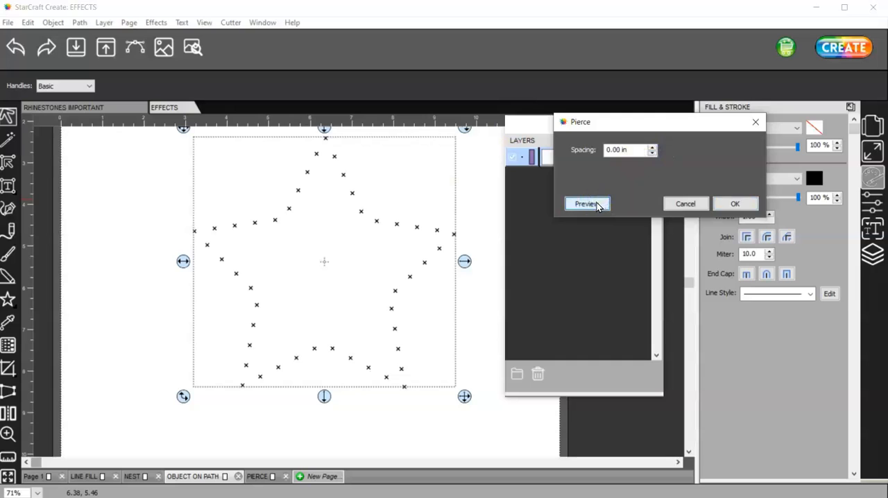
{"action": "left_click", "coordinate": [653, 153]}
{"action": "left_click", "coordinate": [584, 205]}
{"action": "left_click", "coordinate": [670, 203]}
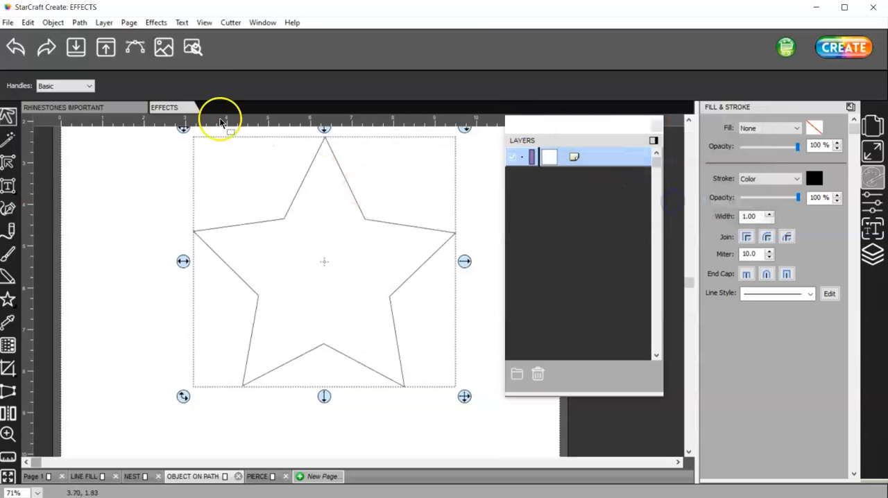
Step: Start the Pierce effect on the star again and preview it at 0.050 in and 0.85 in spacing
{"action": "left_click", "coordinate": [156, 23]}
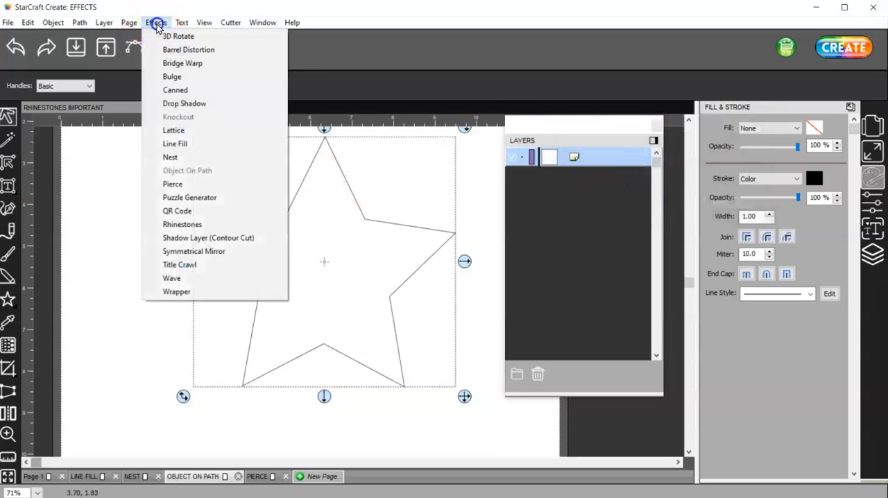
{"action": "left_click", "coordinate": [207, 184]}
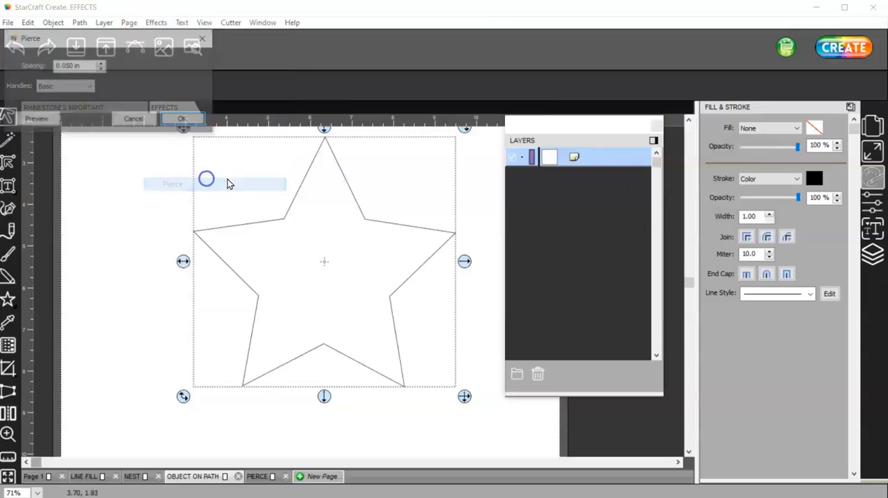
{"action": "mouse_move", "coordinate": [175, 40]}
{"action": "left_mouse_down"}
{"action": "mouse_move", "coordinate": [689, 93]}
{"action": "mouse_move", "coordinate": [723, 107]}
{"action": "left_mouse_up"}
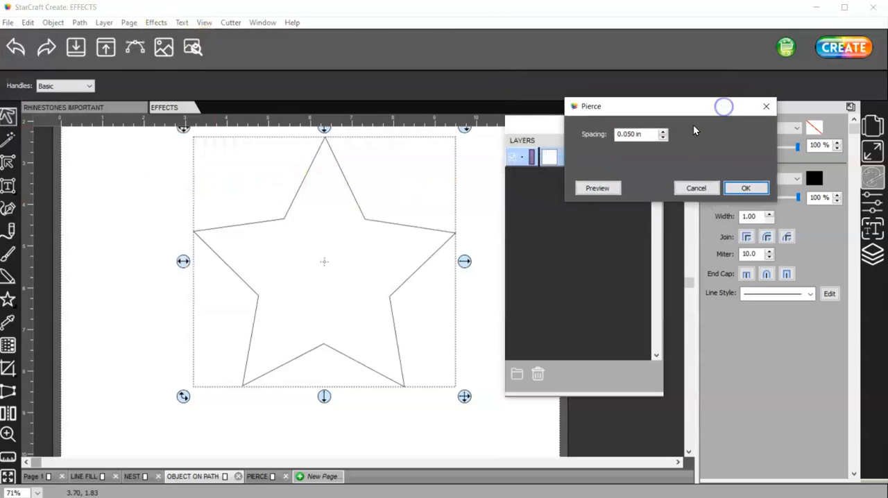
{"action": "left_click", "coordinate": [608, 189]}
{"action": "left_click", "coordinate": [664, 131]}
{"action": "left_click", "coordinate": [664, 131]}
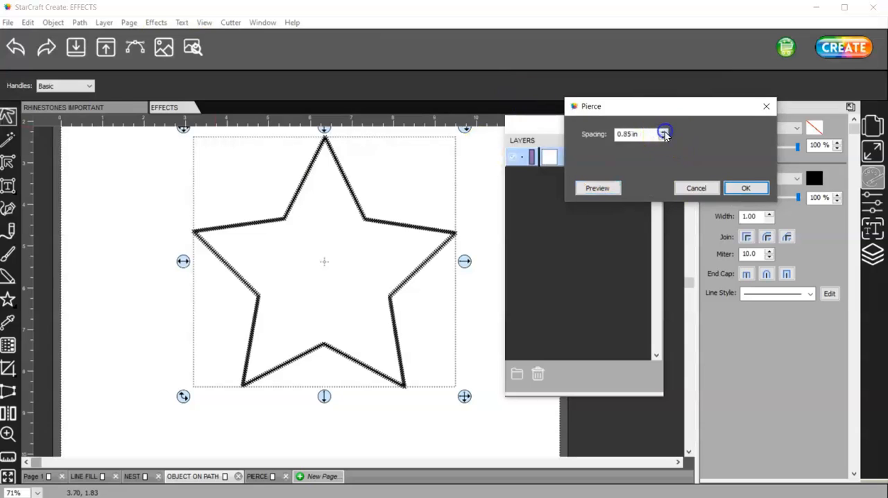
{"action": "left_click", "coordinate": [604, 188]}
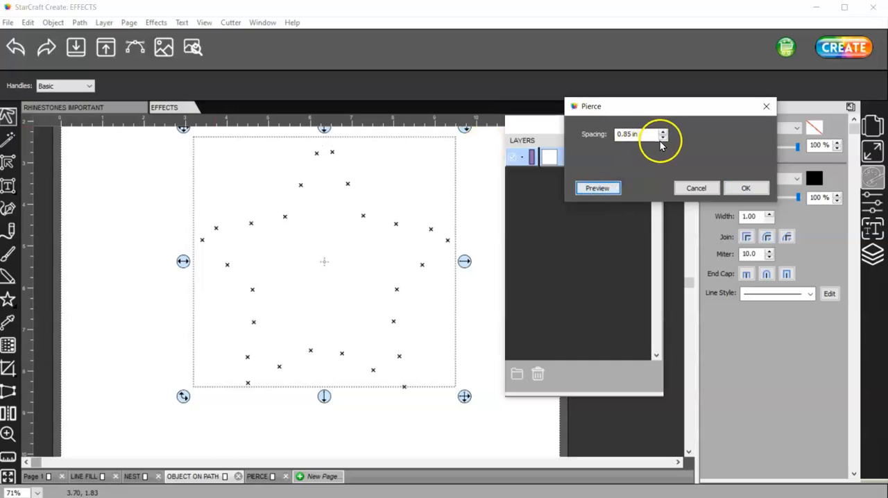
Step: Reduce the Pierce spacing in stages to 0.35 in and preview each change on the star
{"action": "left_click", "coordinate": [662, 138]}
{"action": "left_click", "coordinate": [604, 188]}
{"action": "left_click", "coordinate": [663, 138]}
{"action": "left_click", "coordinate": [663, 138]}
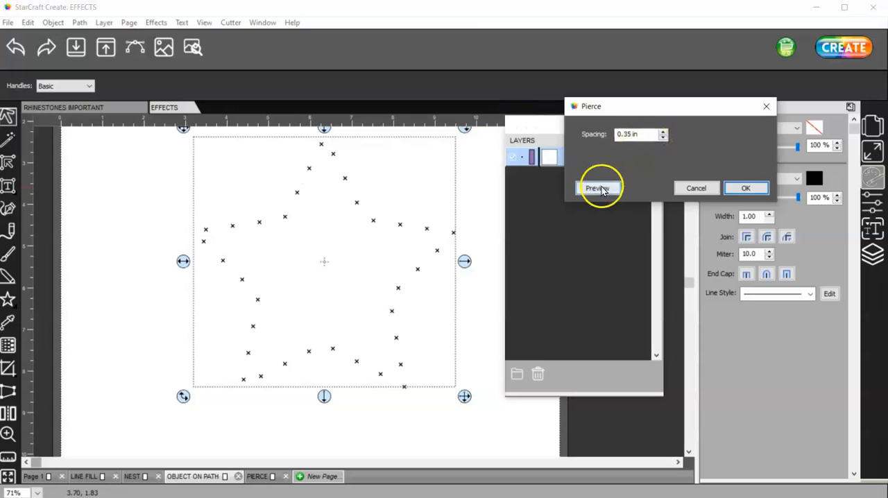
{"action": "left_click", "coordinate": [599, 188]}
Step: Reduce the Pierce spacing through 0.25 in to 0.15 in, previewing the star at both values
{"action": "left_click", "coordinate": [662, 138]}
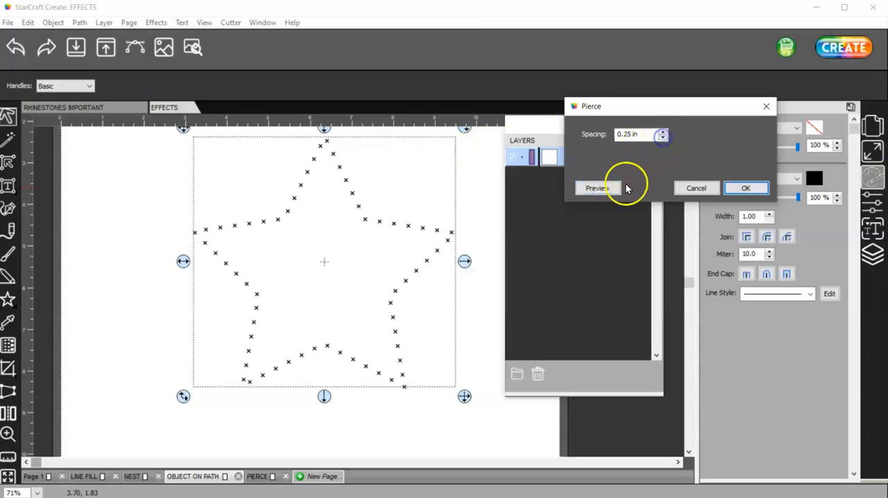
{"action": "left_click", "coordinate": [605, 189]}
{"action": "left_click", "coordinate": [663, 138]}
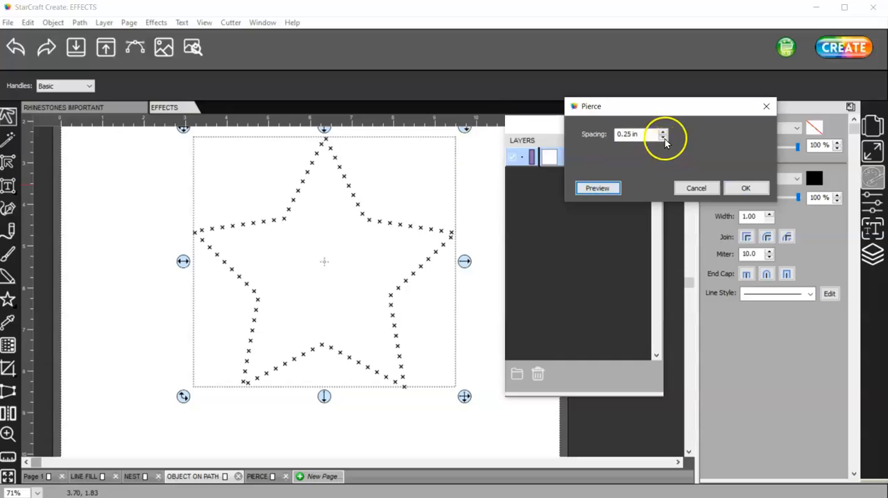
{"action": "left_click", "coordinate": [613, 188]}
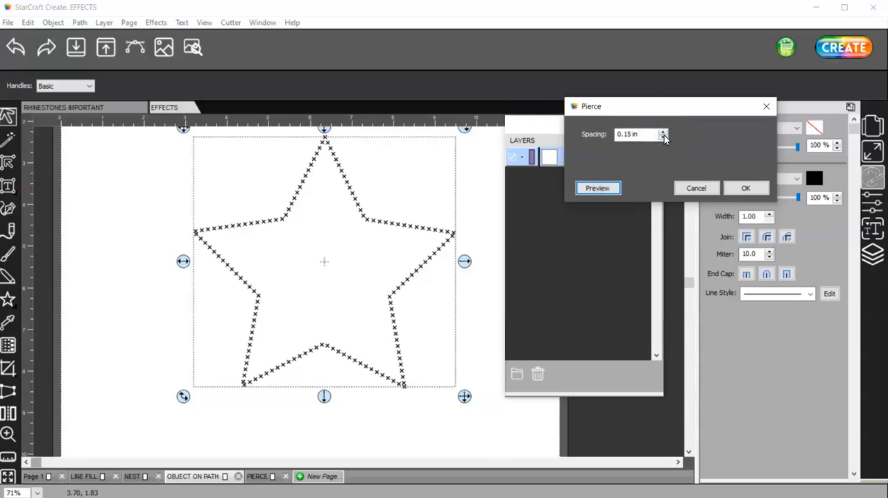
Step: Set the Pierce spacing to 0.200 in and apply the effect to the star
{"action": "double_click", "coordinate": [629, 134]}
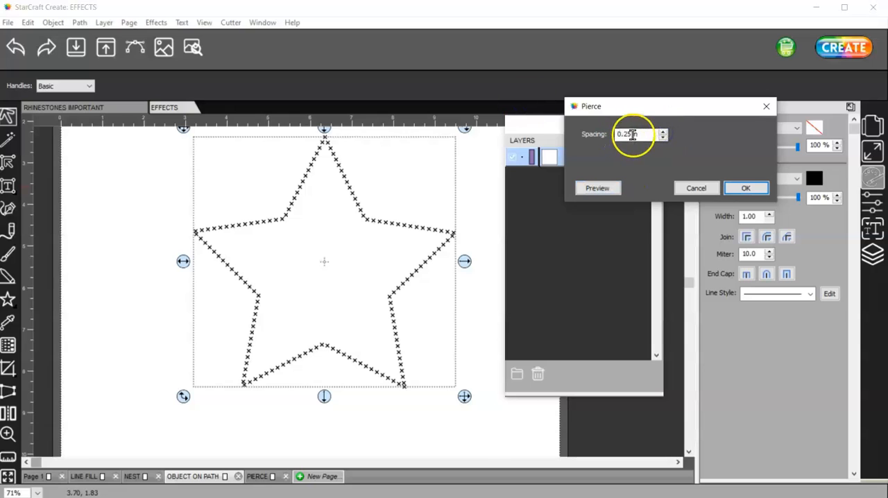
{"action": "left_click", "coordinate": [627, 134]}
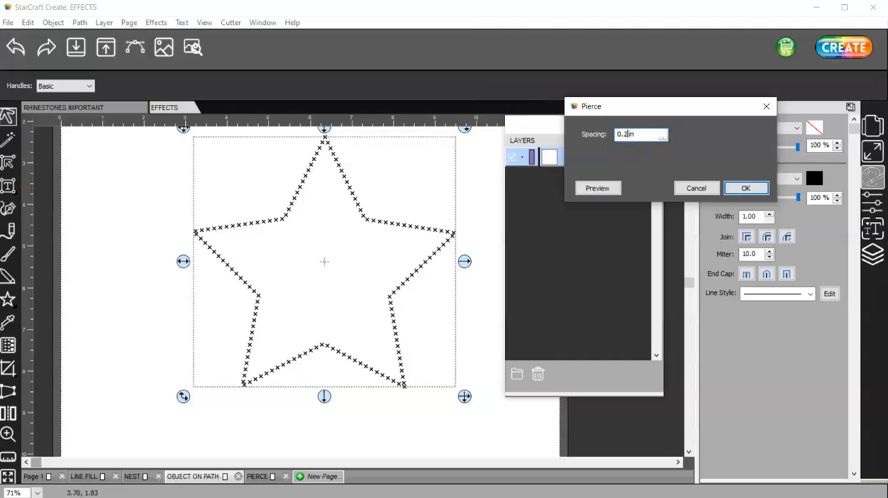
{"action": "key", "text": "Tab"}
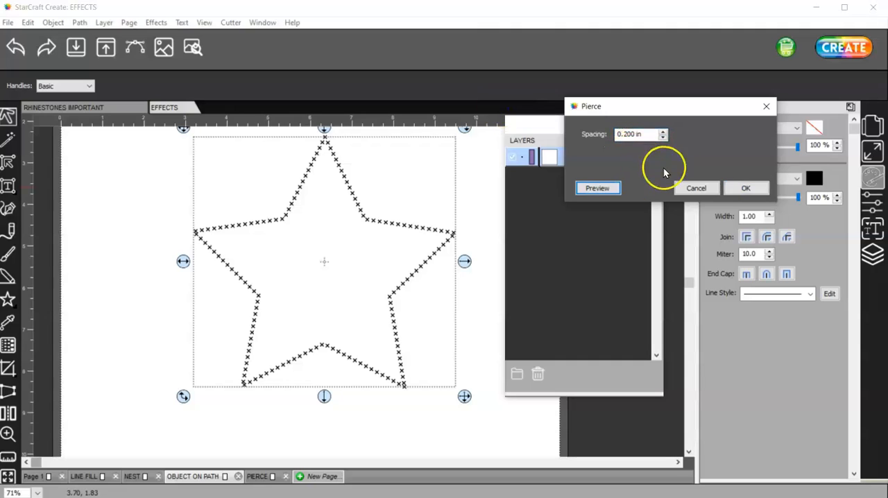
{"action": "left_click", "coordinate": [745, 188]}
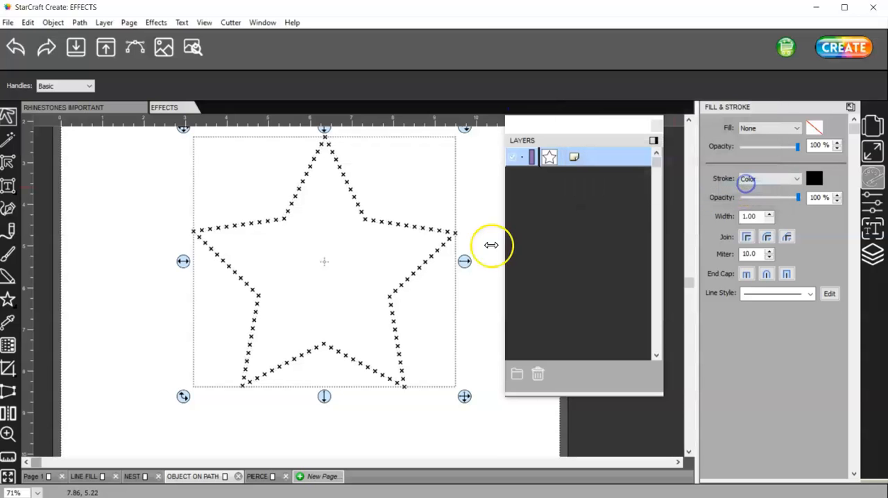
Step: Dock the floating Layers panel so the pierced star is unobstructed
{"action": "scroll", "coordinate": [389, 220], "scroll_direction": "up", "scroll_amount": 2, "text": "ctrl"}
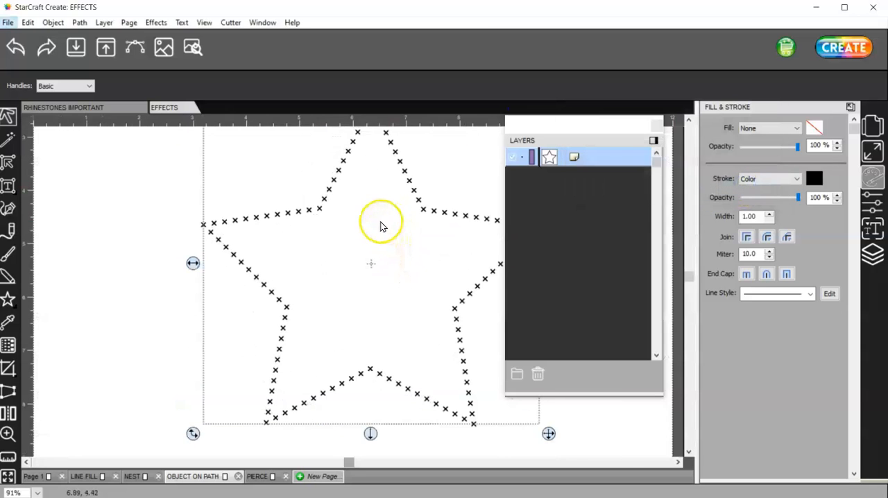
{"action": "scroll", "coordinate": [381, 226], "scroll_direction": "up", "scroll_amount": 2, "text": "ctrl"}
{"action": "left_click", "coordinate": [652, 141]}
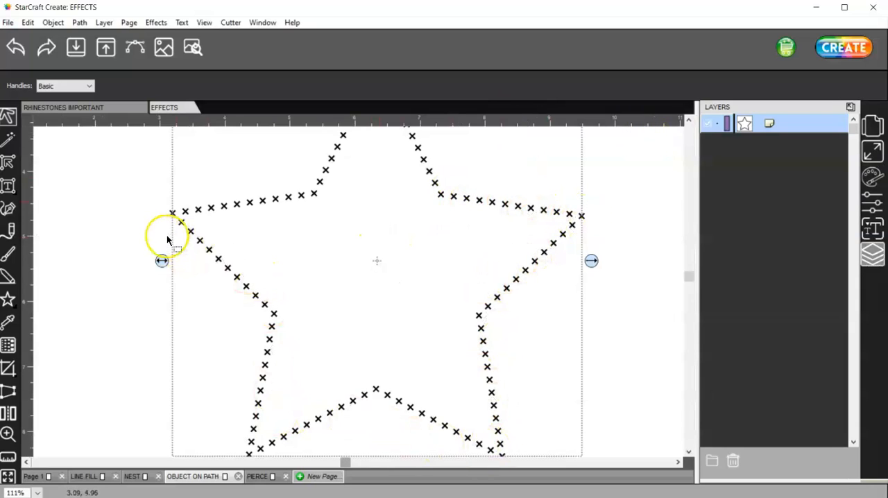
{"action": "left_click", "coordinate": [327, 255]}
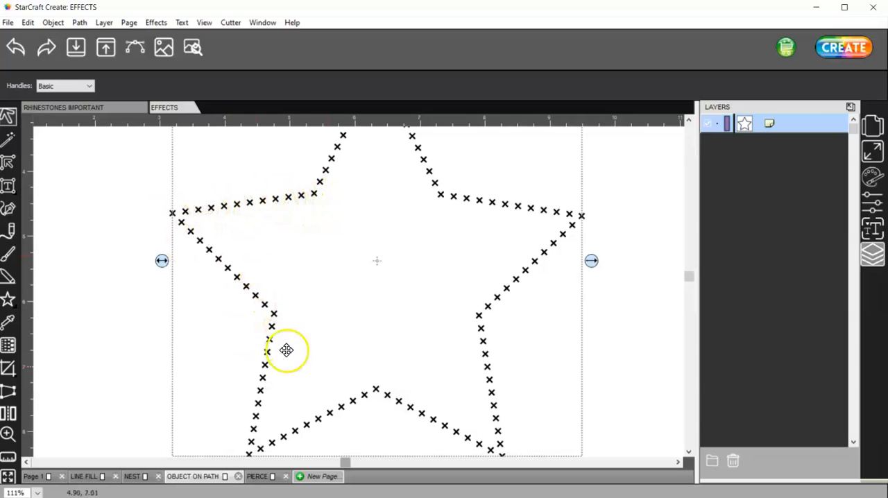
Step: Shift the pierced star slightly and delete it from the page
{"action": "scroll", "coordinate": [306, 281], "scroll_direction": "down", "scroll_amount": 3}
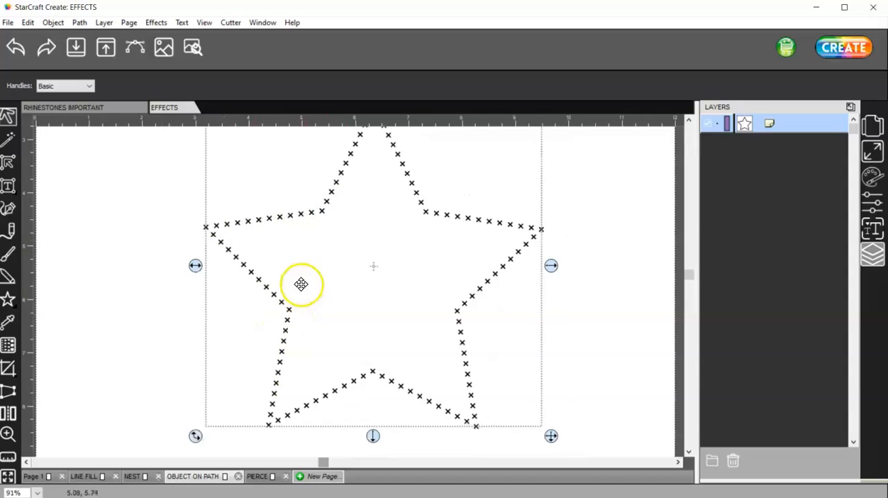
{"action": "left_click_drag", "start_coordinate": [331, 247], "coordinate": [322, 269]}
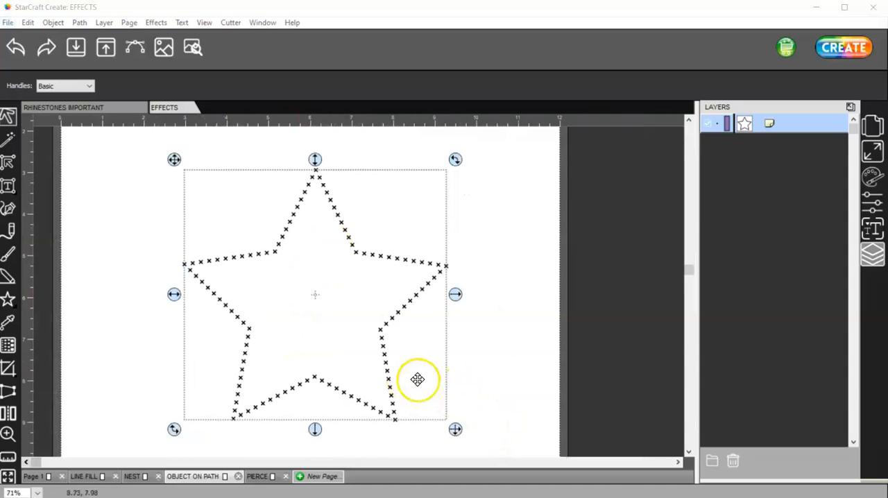
{"action": "key", "text": "Delete"}
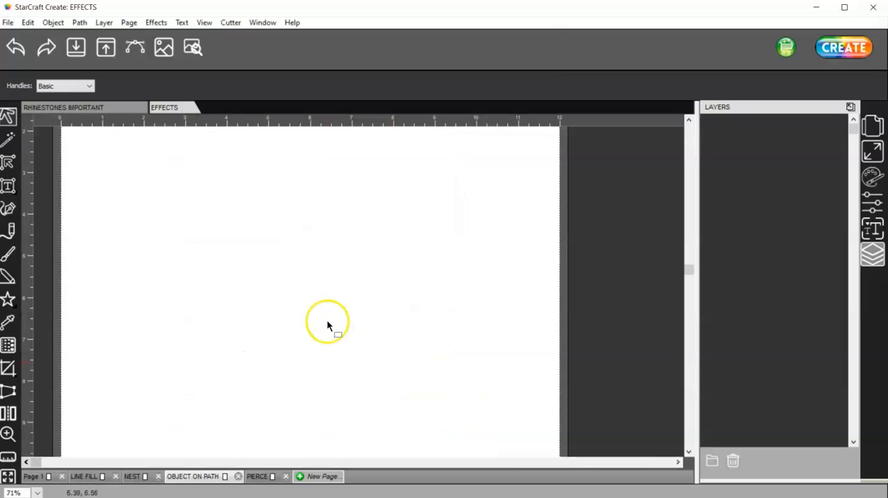
Step: Place the image TEDDY.jpg on the empty page
{"action": "scroll", "coordinate": [328, 321], "scroll_direction": "up", "scroll_amount": 4, "text": "ctrl"}
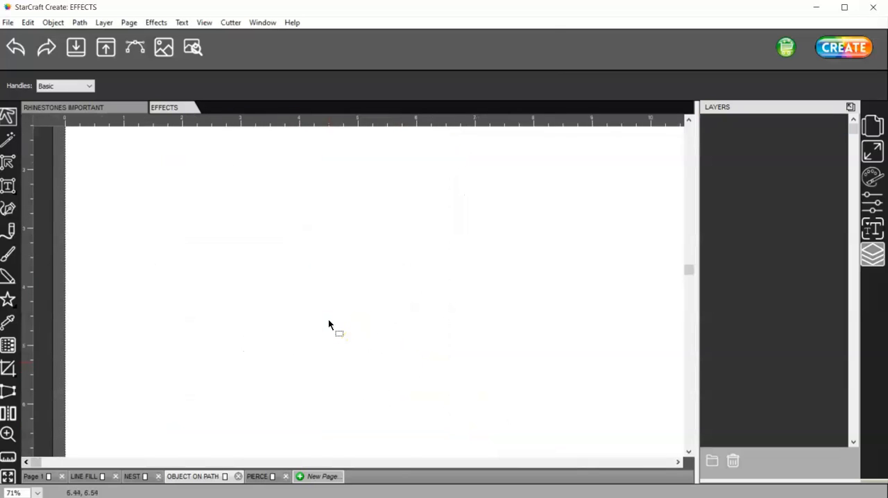
{"action": "scroll", "coordinate": [328, 320], "scroll_direction": "down", "scroll_amount": 7, "text": "ctrl"}
{"action": "left_click", "coordinate": [8, 21]}
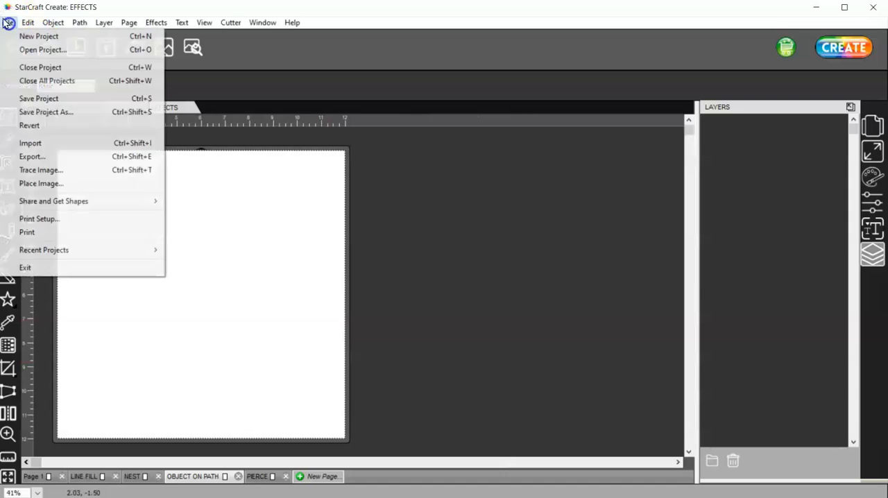
{"action": "left_click", "coordinate": [76, 183]}
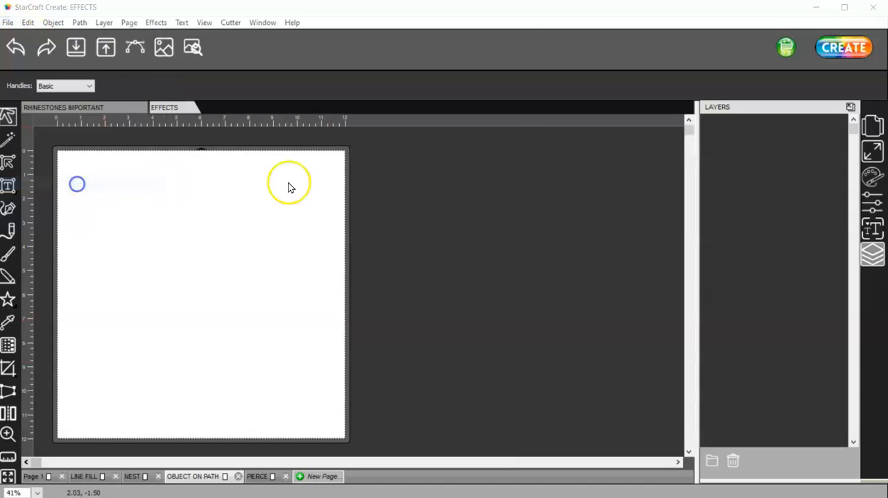
{"action": "left_click", "coordinate": [300, 219]}
{"action": "left_click", "coordinate": [437, 383]}
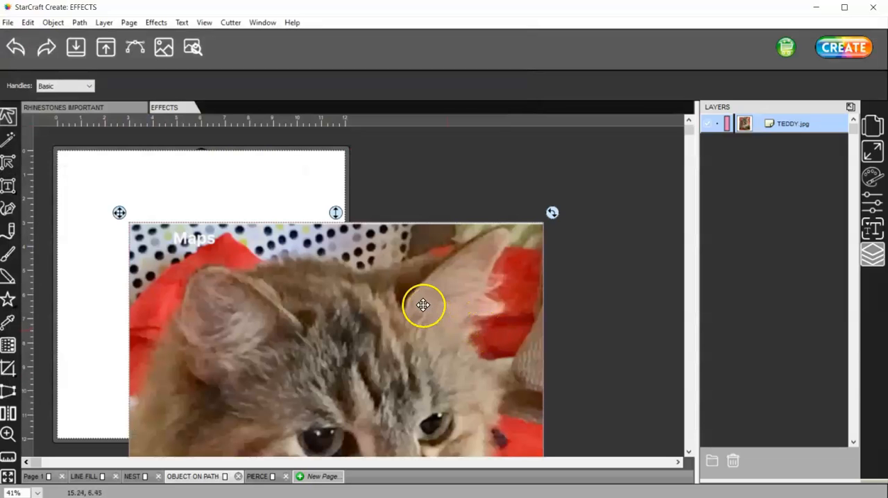
Step: Scale the cat photo down to about 8.6 by 11 in and position it within the page
{"action": "left_click_drag", "start_coordinate": [469, 384], "coordinate": [324, 184]}
{"action": "left_click_drag", "start_coordinate": [347, 368], "coordinate": [406, 315]}
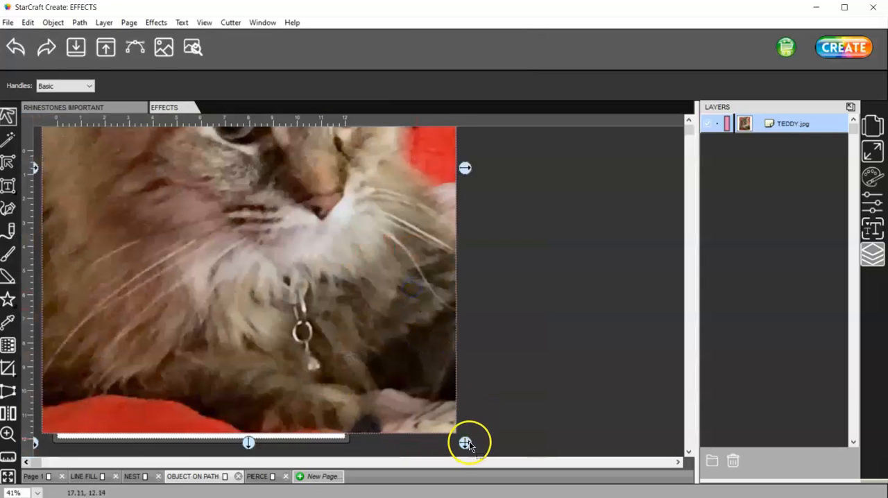
{"action": "left_click_drag", "start_coordinate": [470, 436], "coordinate": [258, 313]}
{"action": "left_click_drag", "start_coordinate": [169, 150], "coordinate": [253, 415]}
{"action": "left_click_drag", "start_coordinate": [274, 376], "coordinate": [236, 374]}
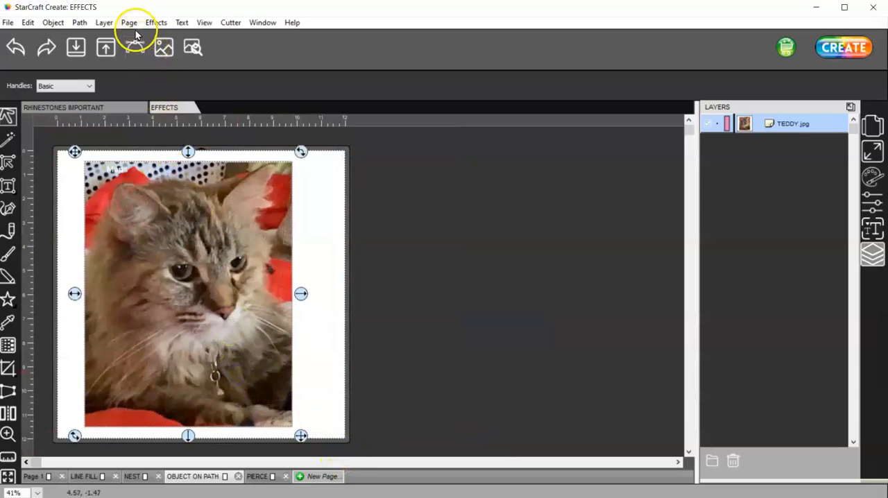
Step: Set the cat photo's width to 8 in with its proportions kept
{"action": "left_click", "coordinate": [872, 152]}
{"action": "double_click", "coordinate": [753, 229]}
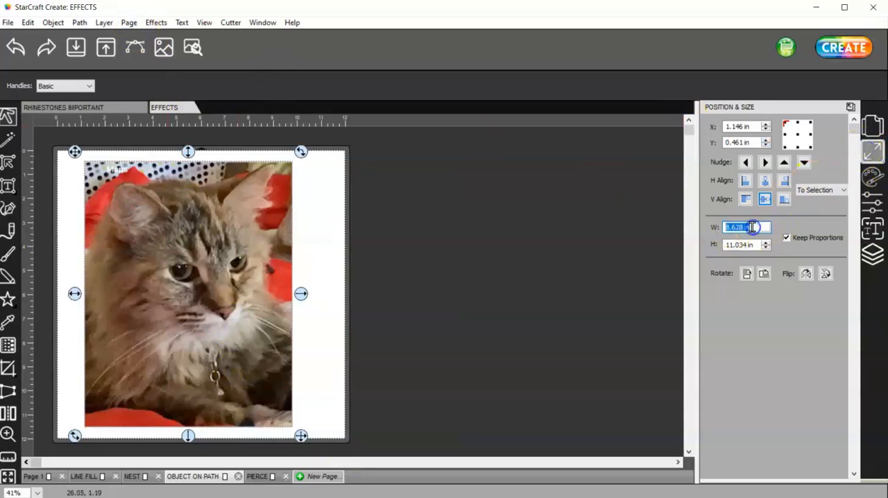
{"action": "type", "text": "8"}
{"action": "key", "text": "Tab"}
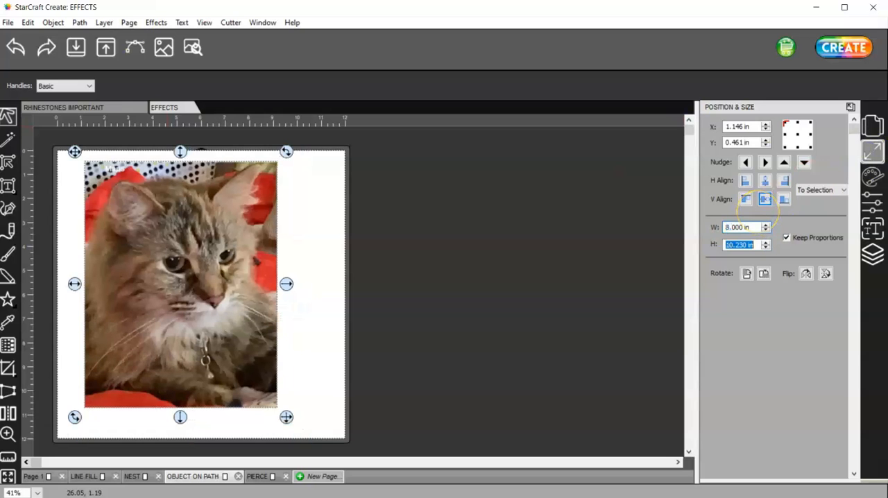
Step: Start the Puzzle Generator and set the width to 8.000 in, height to 10.230 in and corner radius to 0.50 in
{"action": "left_click", "coordinate": [156, 23]}
{"action": "left_click", "coordinate": [215, 198]}
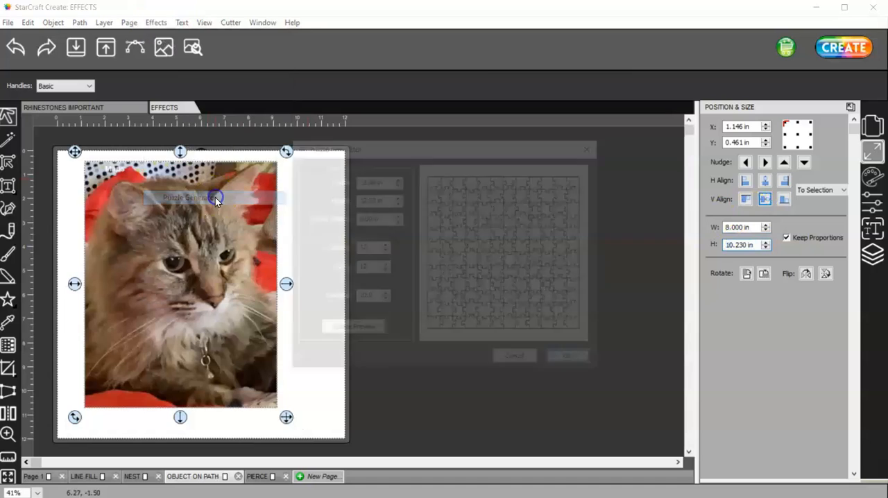
{"action": "left_click", "coordinate": [443, 188]}
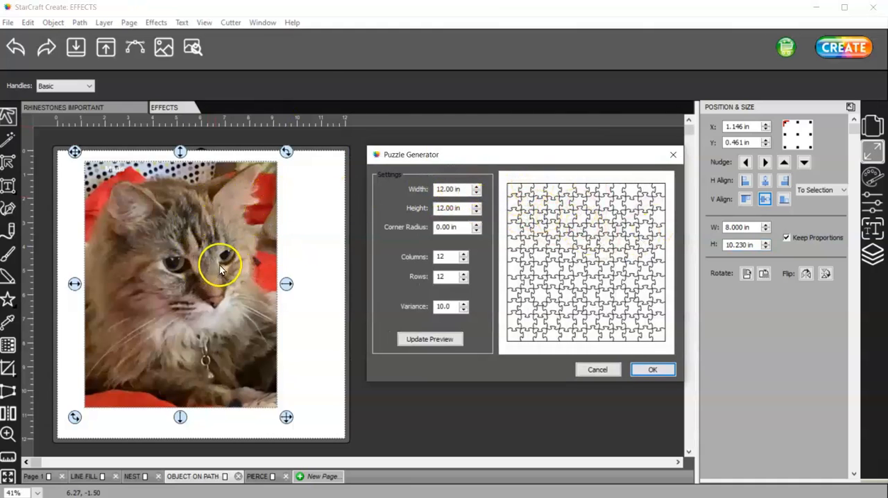
{"action": "triple_click", "coordinate": [467, 189]}
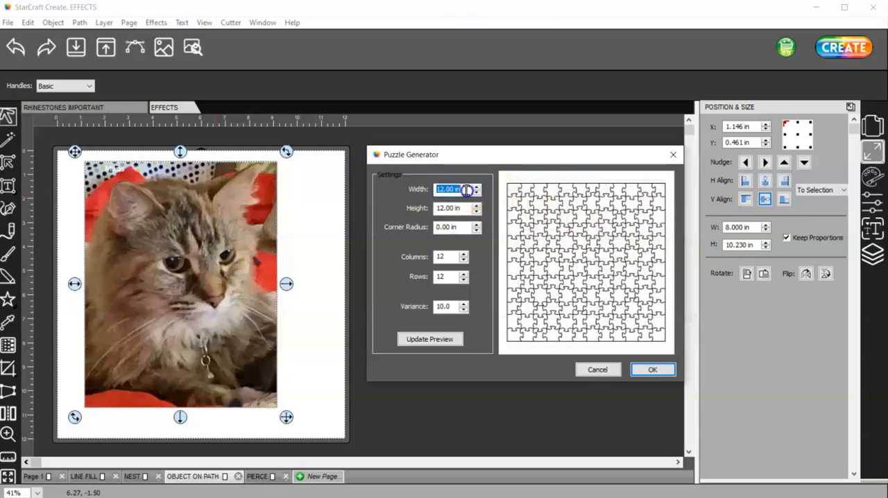
{"action": "type", "text": "8"}
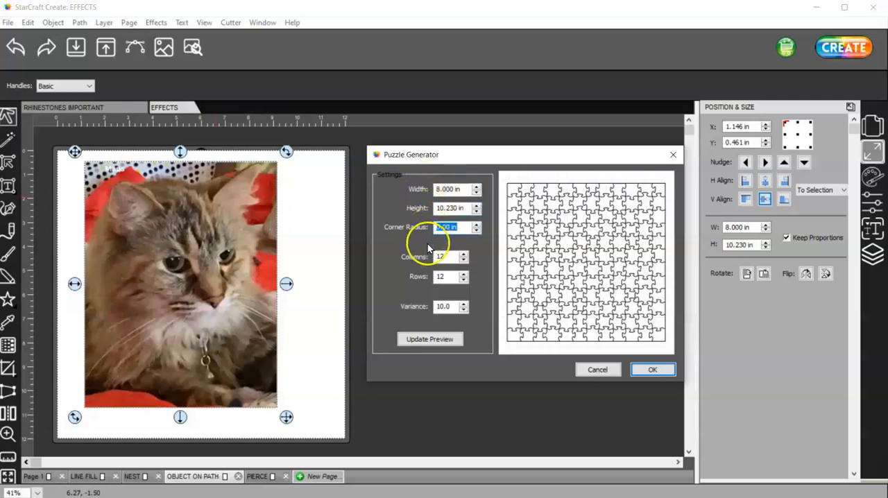
{"action": "left_click", "coordinate": [477, 225]}
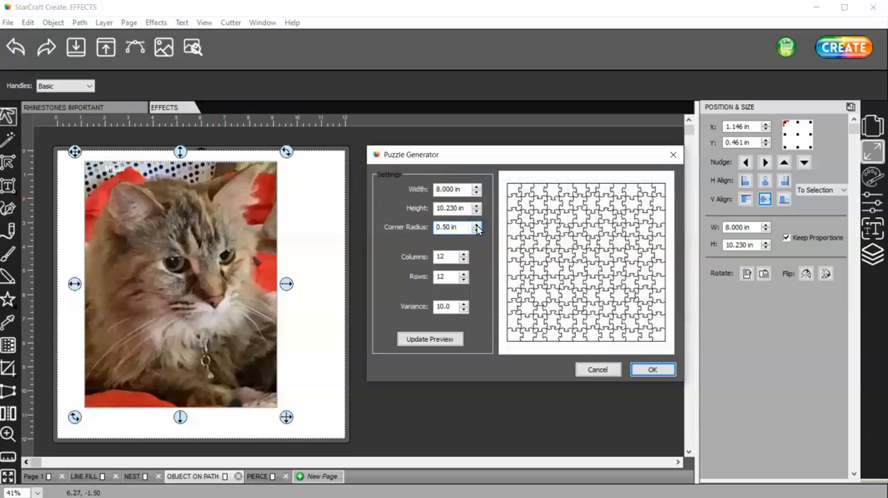
Step: Set the puzzle to 6 columns and 6 rows and generate it over the photo
{"action": "left_click", "coordinate": [464, 278]}
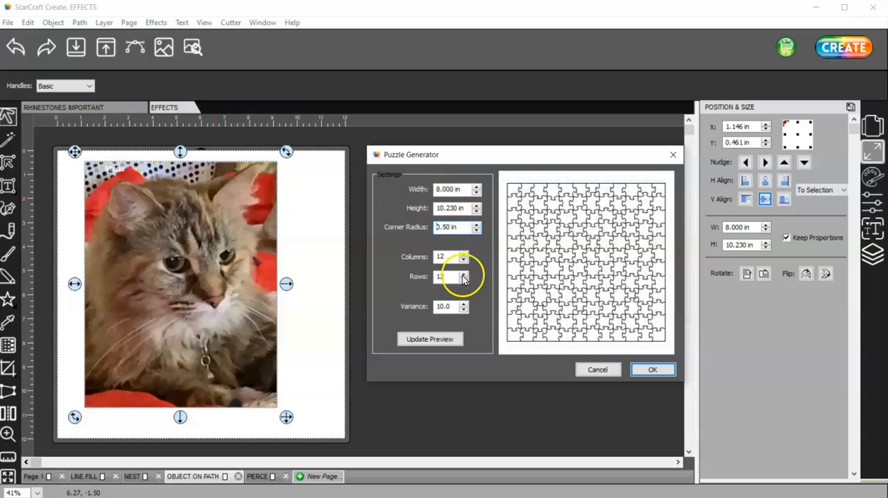
{"action": "left_click", "coordinate": [449, 279]}
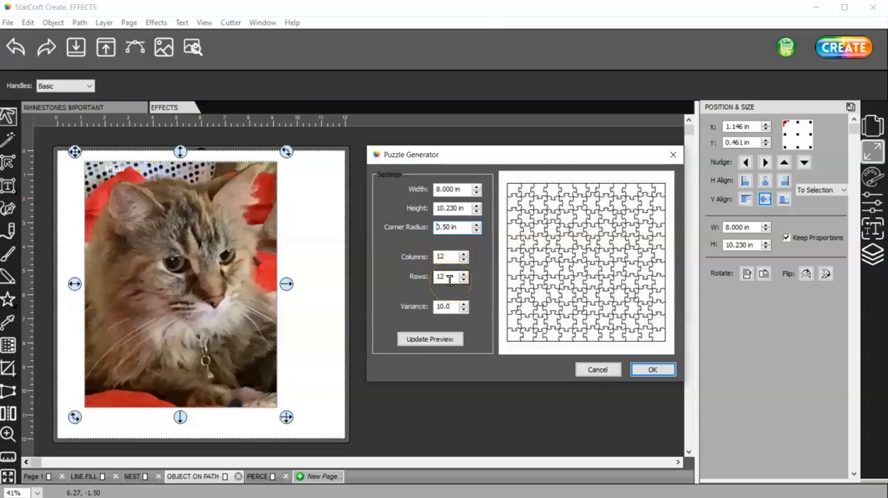
{"action": "left_click", "coordinate": [449, 258]}
{"action": "left_click", "coordinate": [451, 276]}
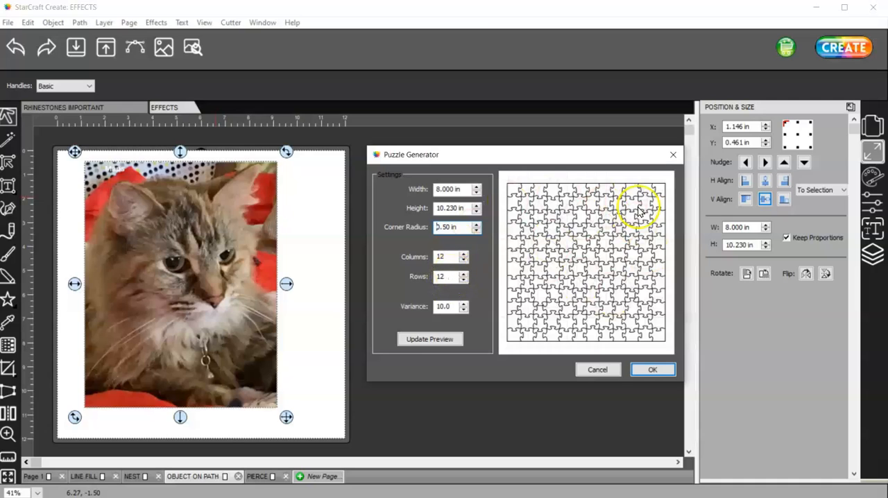
{"action": "double_click", "coordinate": [436, 258]}
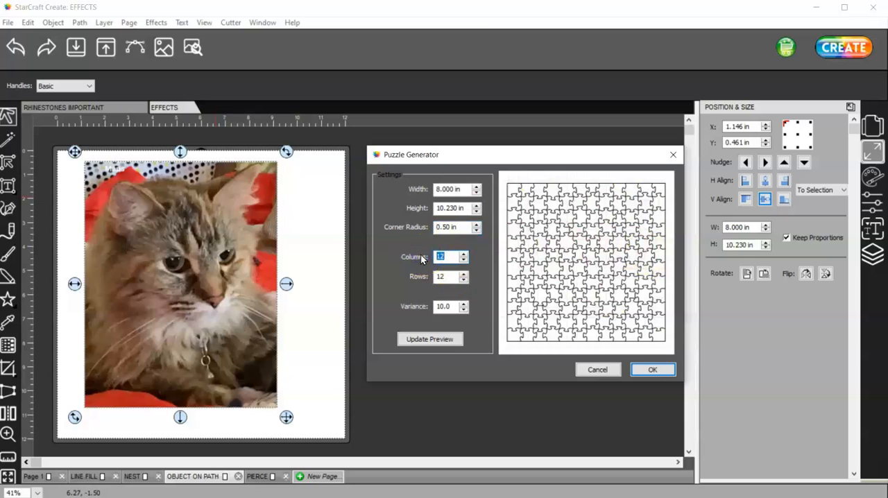
{"action": "type", "text": "6"}
{"action": "double_click", "coordinate": [444, 276]}
{"action": "type", "text": "6"}
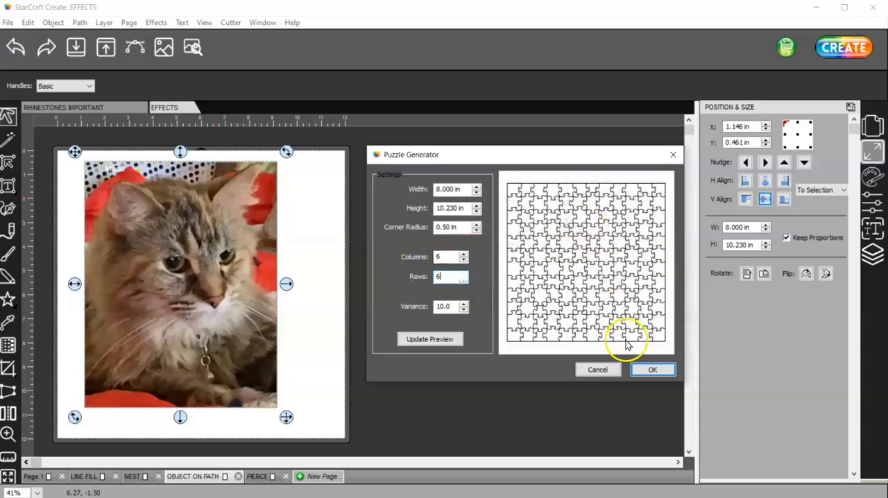
{"action": "left_click", "coordinate": [652, 369]}
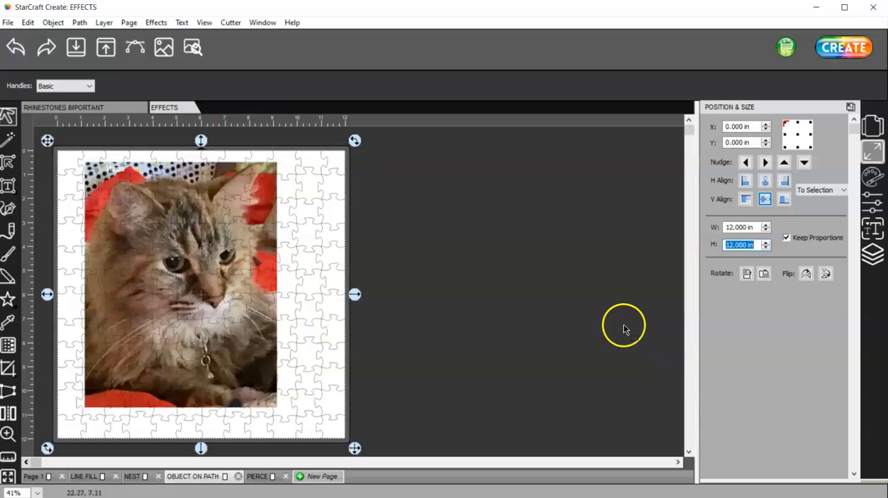
Step: Start the Puzzle Generator again and enter 8.000 in width, 10.230 in height and 0.50 in corner radius
{"action": "left_click", "coordinate": [154, 22]}
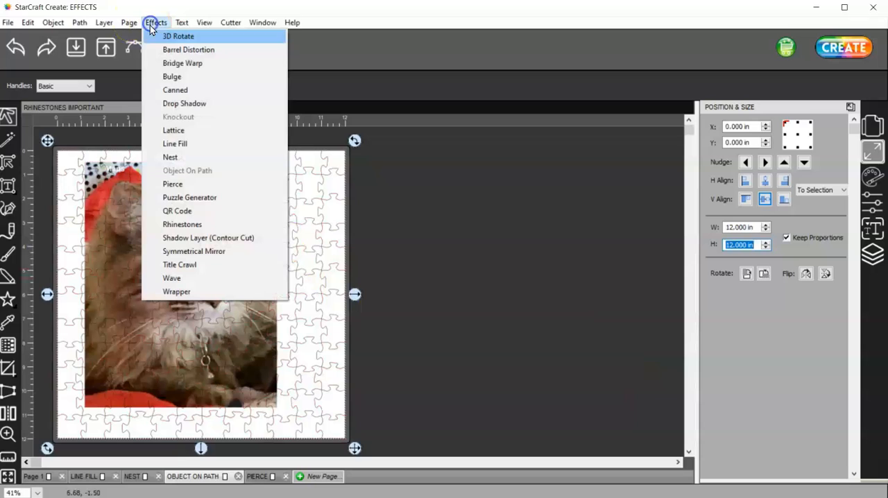
{"action": "left_click", "coordinate": [251, 201]}
{"action": "left_click_drag", "start_coordinate": [436, 148], "coordinate": [498, 158]}
{"action": "double_click", "coordinate": [431, 192]}
{"action": "left_click_drag", "start_coordinate": [448, 194], "coordinate": [414, 197]}
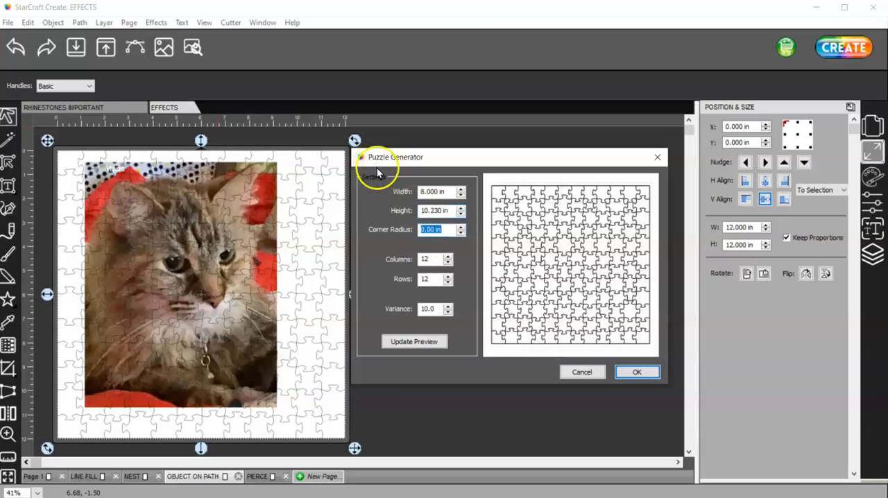
{"action": "left_click", "coordinate": [461, 227]}
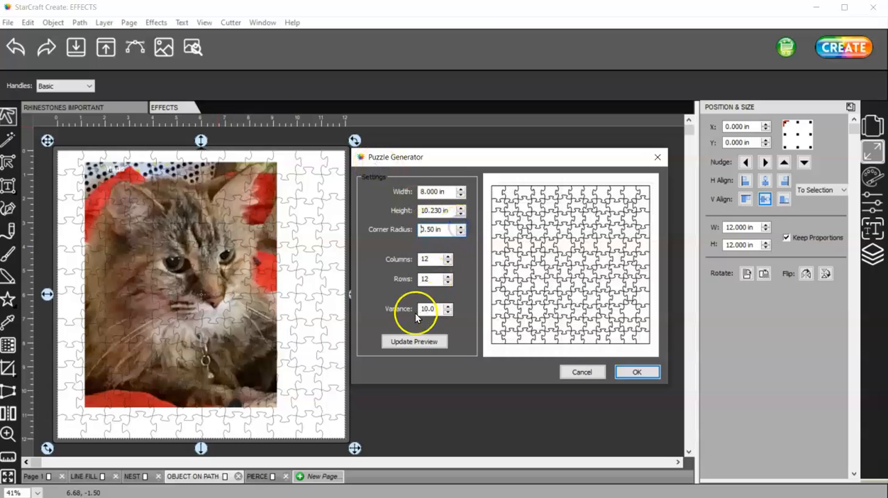
Step: Set the new puzzle to 6 columns and 6 rows and update its preview
{"action": "double_click", "coordinate": [435, 261]}
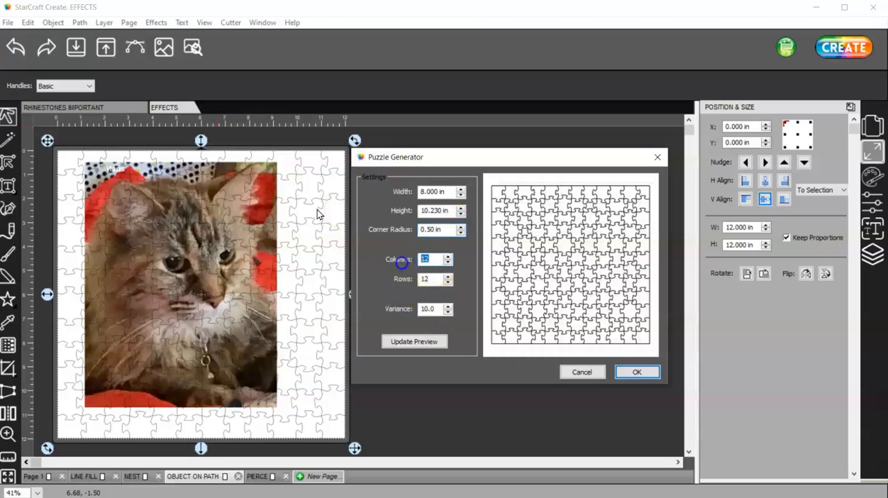
{"action": "type", "text": "6"}
{"action": "left_click_drag", "start_coordinate": [439, 278], "coordinate": [407, 281]}
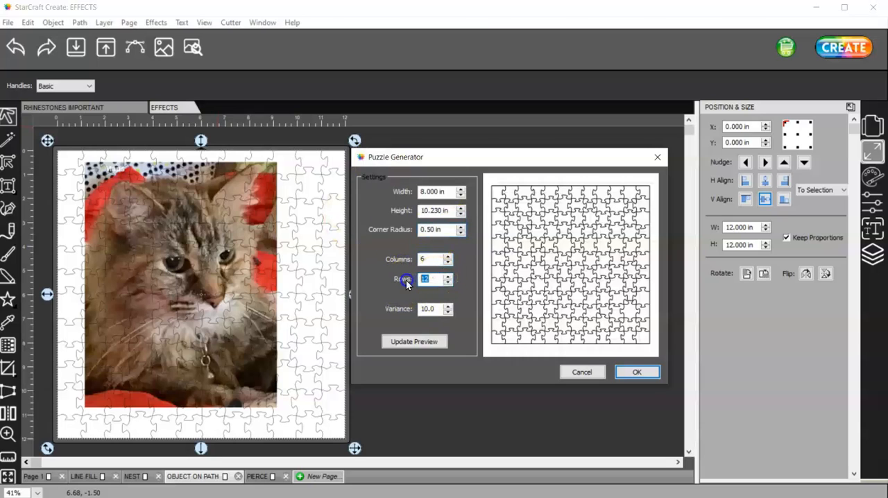
{"action": "left_click", "coordinate": [416, 340]}
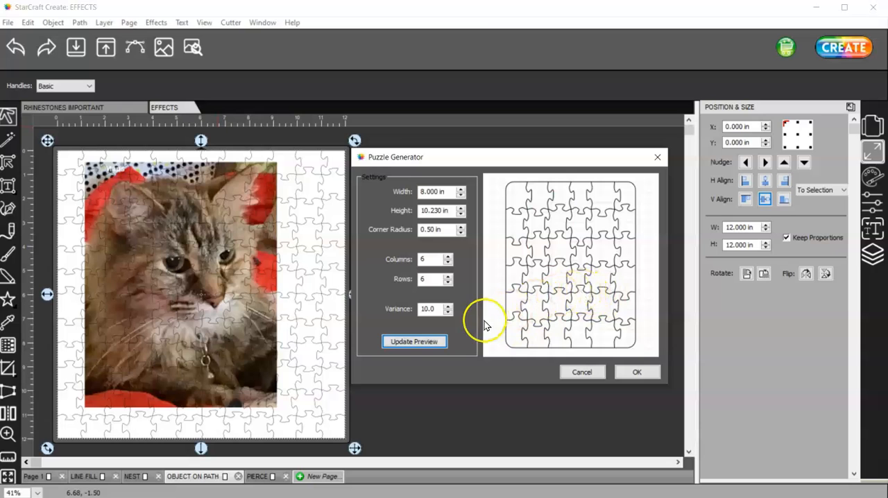
Step: Try a variance of 12.50 for the puzzle and update its preview
{"action": "left_click", "coordinate": [450, 306]}
{"action": "left_click", "coordinate": [450, 306]}
{"action": "left_click", "coordinate": [449, 306]}
{"action": "left_click", "coordinate": [449, 306]}
{"action": "left_click", "coordinate": [449, 306]}
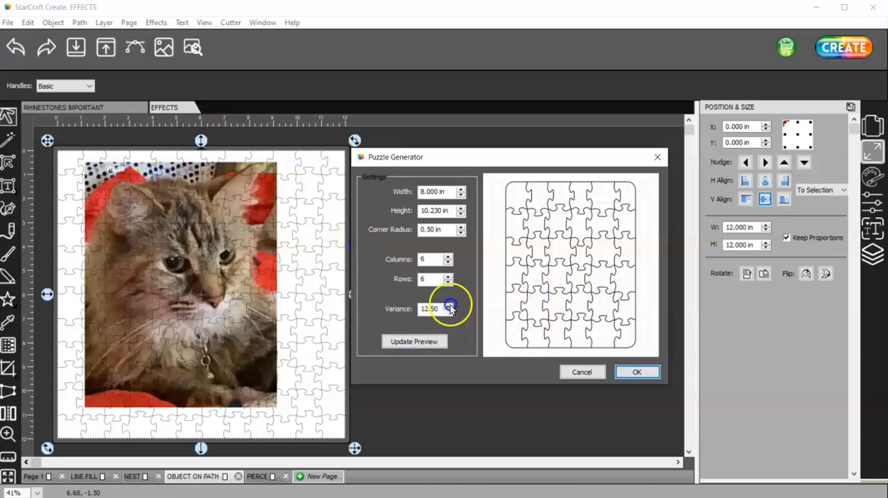
{"action": "left_click", "coordinate": [414, 341]}
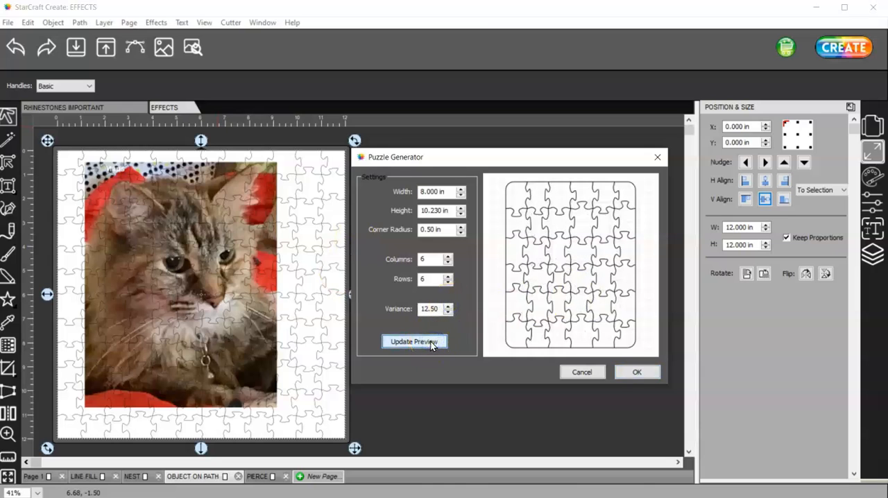
Step: Set the puzzle's variance to 11.50, update the preview and generate the puzzle
{"action": "left_click", "coordinate": [448, 312]}
{"action": "left_click", "coordinate": [449, 312]}
{"action": "left_click", "coordinate": [433, 341]}
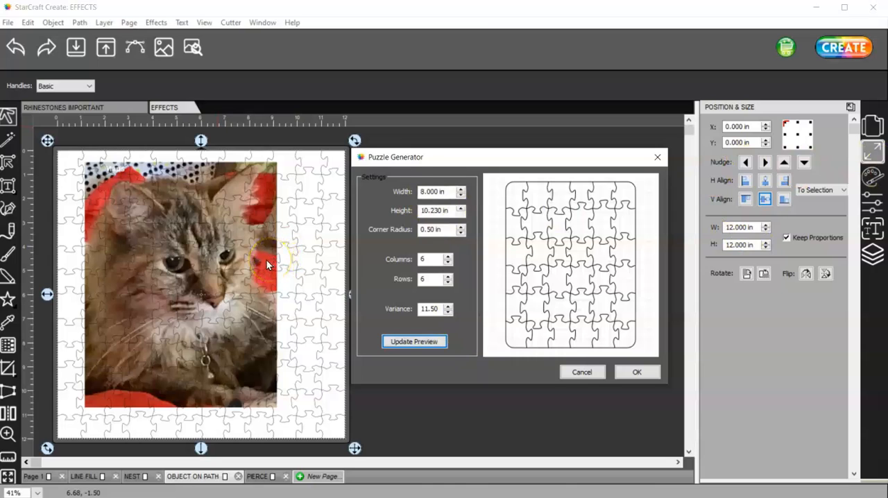
{"action": "left_click", "coordinate": [630, 372]}
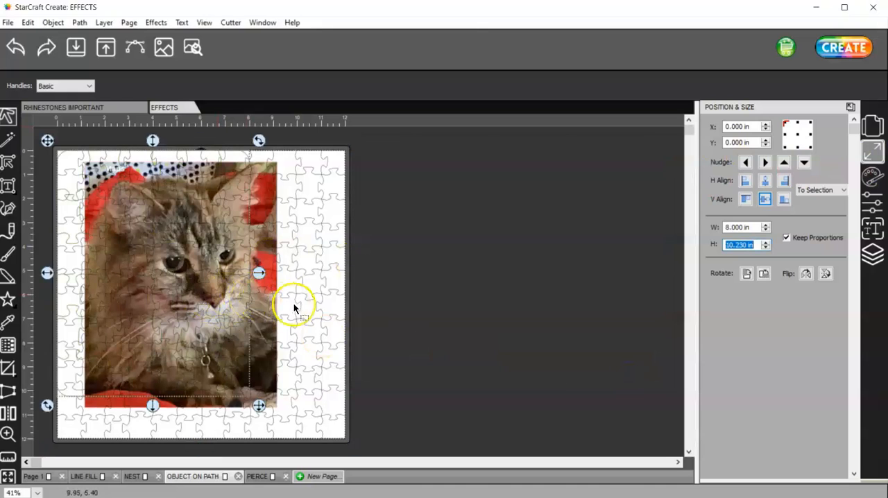
Step: Move the cat photo off the page to the right and place the new 8 in wide puzzle over it
{"action": "left_click", "coordinate": [328, 301]}
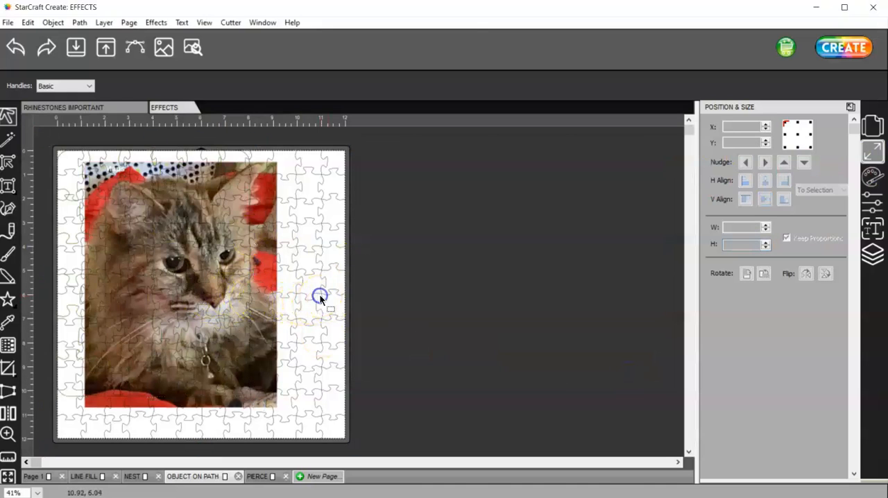
{"action": "left_click_drag", "start_coordinate": [267, 291], "coordinate": [620, 294]}
{"action": "left_click", "coordinate": [238, 298]}
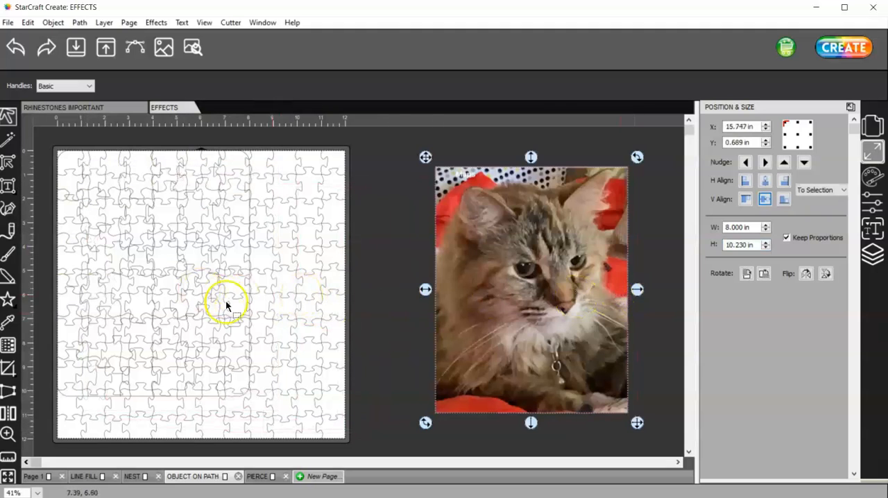
{"action": "left_click", "coordinate": [236, 363]}
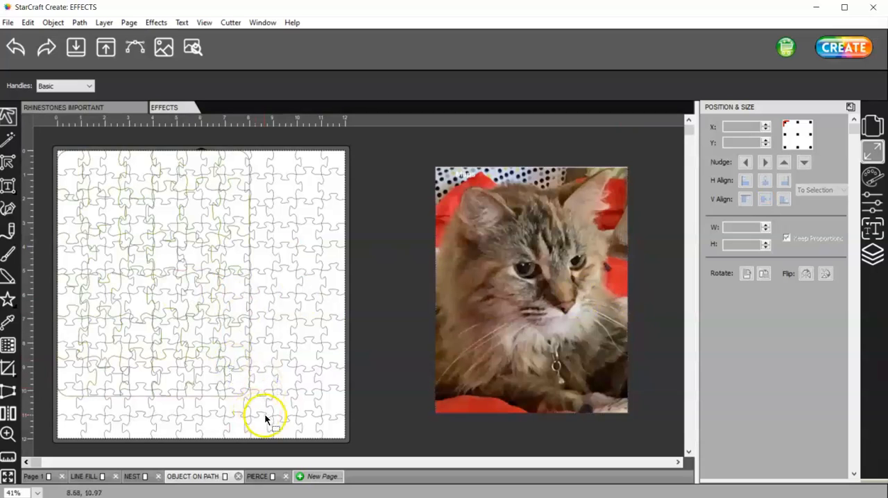
{"action": "left_click_drag", "start_coordinate": [261, 411], "coordinate": [419, 160]}
Step: Delete the old 12 in puzzle and bring the new puzzle and the cat photo back onto the page together
{"action": "left_click_drag", "start_coordinate": [378, 451], "coordinate": [52, 142]}
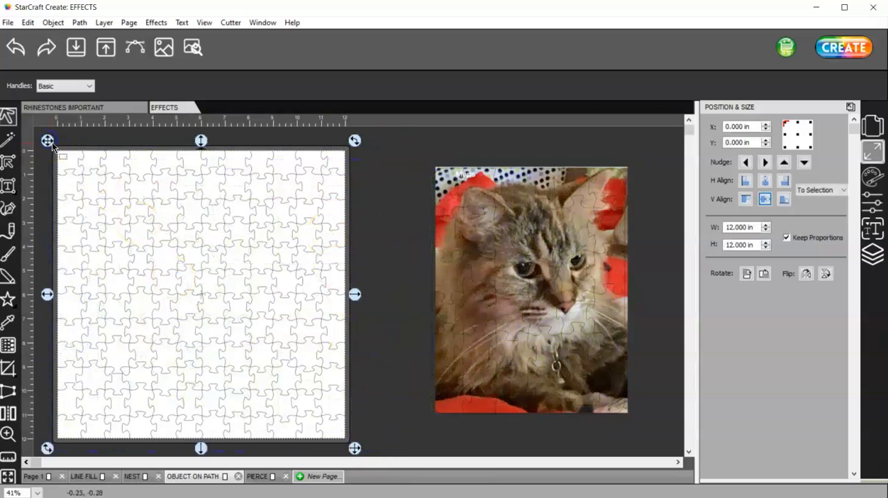
{"action": "key", "text": "Delete"}
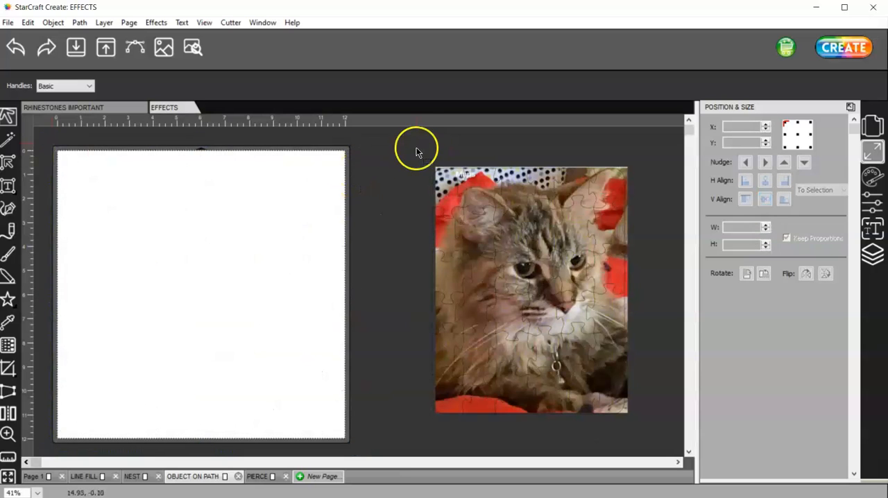
{"action": "left_click", "coordinate": [608, 362]}
{"action": "left_click_drag", "start_coordinate": [609, 362], "coordinate": [270, 362]}
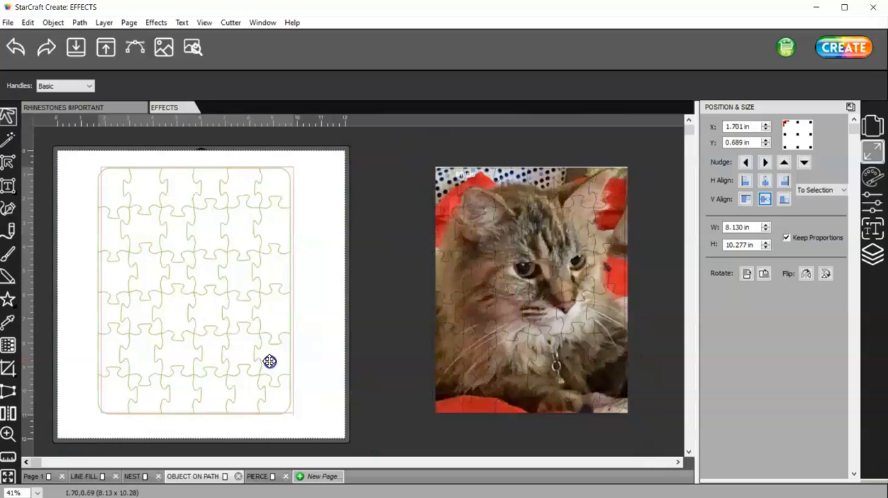
{"action": "mouse_move", "coordinate": [258, 287]}
{"action": "left_mouse_down"}
{"action": "mouse_move", "coordinate": [289, 292]}
{"action": "mouse_move", "coordinate": [291, 277]}
{"action": "mouse_move", "coordinate": [249, 301]}
{"action": "left_mouse_up"}
{"action": "left_click", "coordinate": [330, 297]}
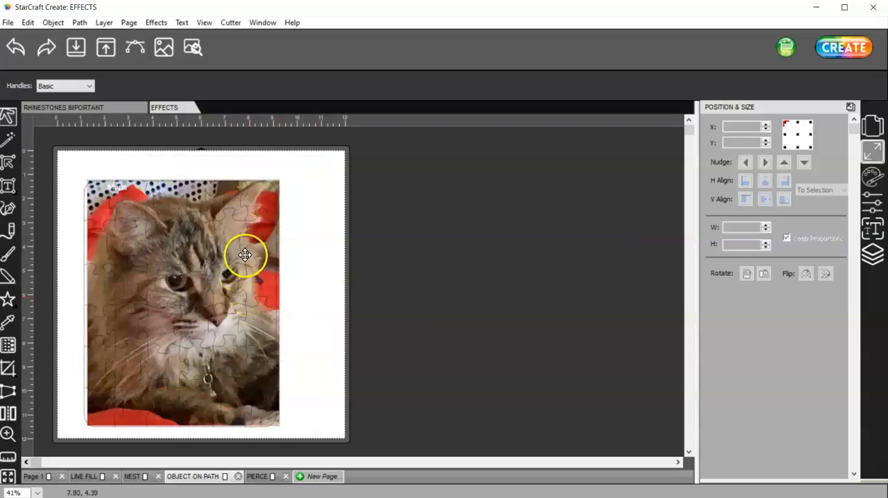
Step: Move the cat photo aside to expose the puzzle outline, and return it over the puzzle
{"action": "left_click", "coordinate": [245, 255]}
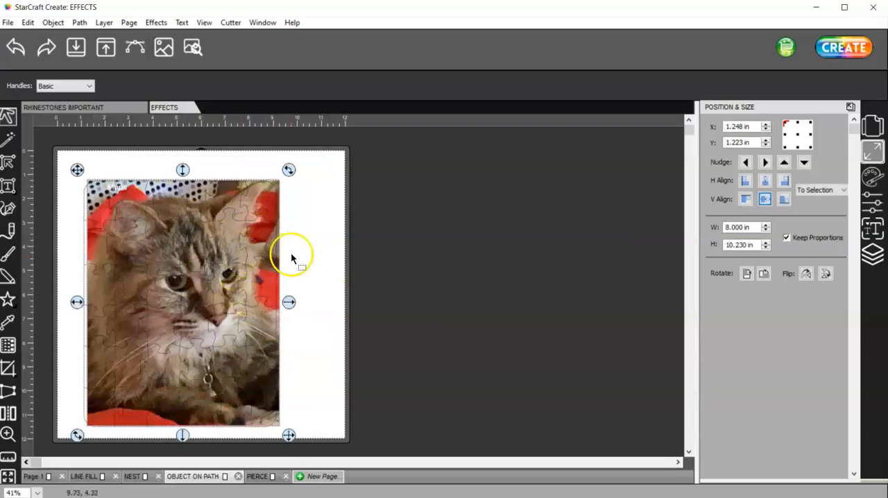
{"action": "left_click_drag", "start_coordinate": [74, 169], "coordinate": [216, 167]}
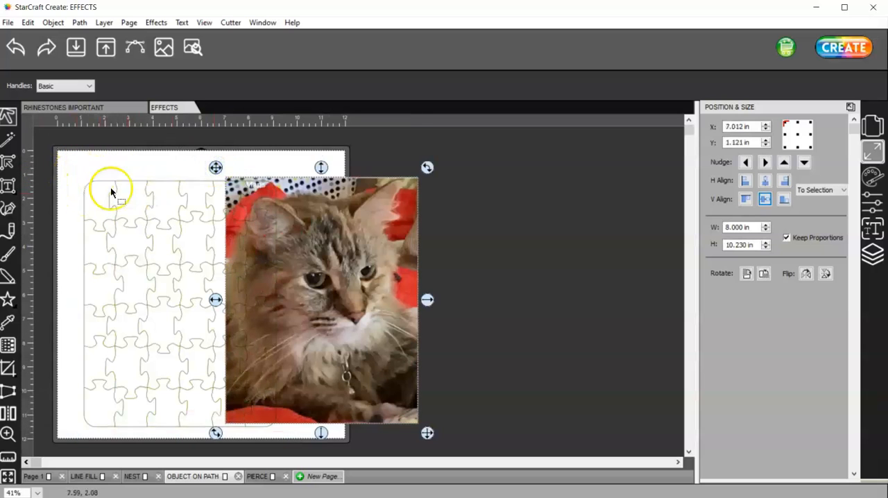
{"action": "left_click_drag", "start_coordinate": [377, 197], "coordinate": [244, 201]}
Step: Select the cat photo and the puzzle together and centre them on each other horizontally and vertically
{"action": "left_click_drag", "start_coordinate": [318, 445], "coordinate": [60, 156]}
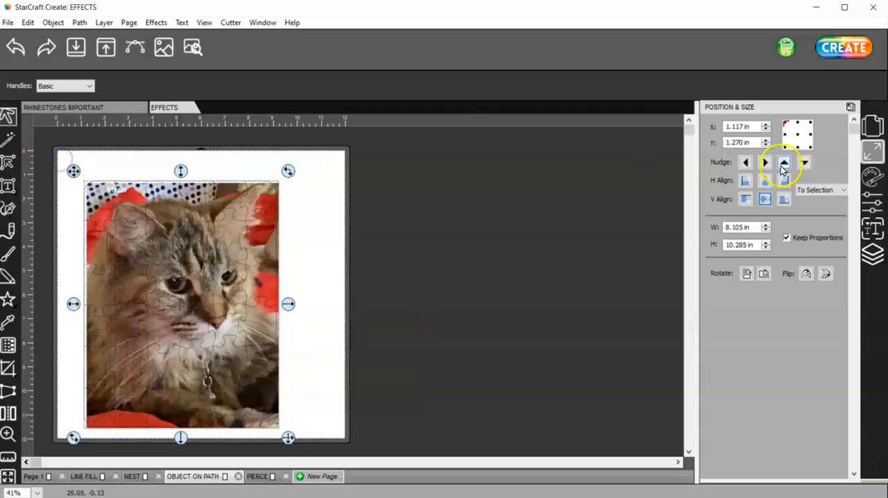
{"action": "left_click", "coordinate": [764, 180]}
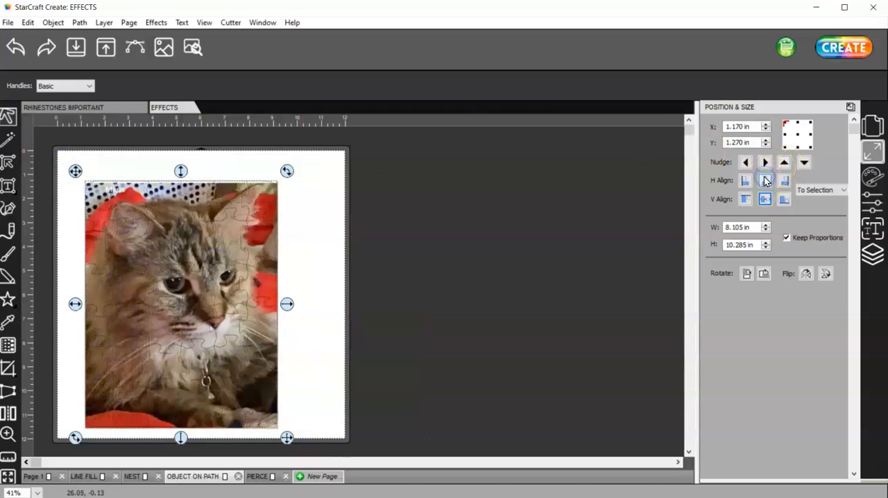
{"action": "left_click", "coordinate": [765, 199]}
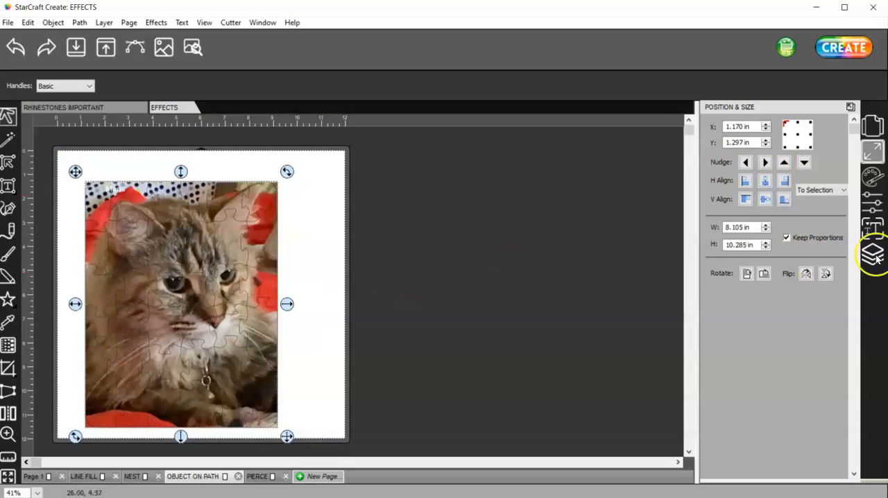
Step: Show the style settings and shift the cat photo to the right so the puzzle's left edge is exposed
{"action": "left_click", "coordinate": [877, 211]}
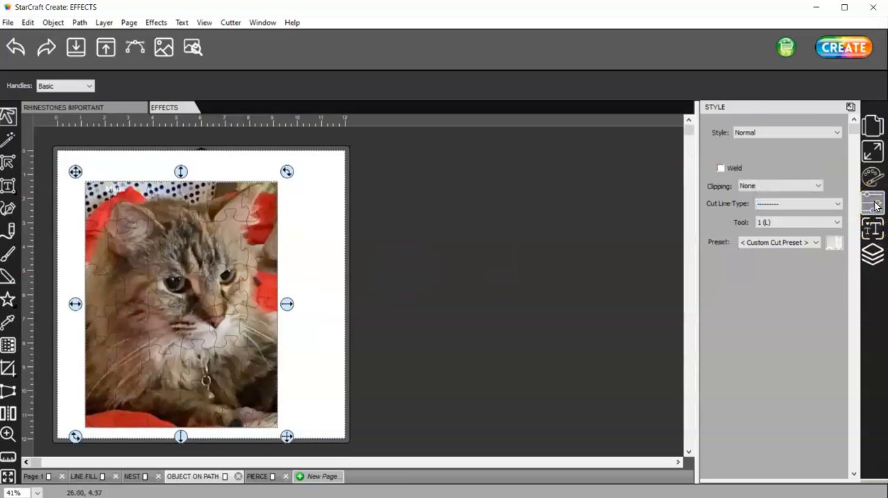
{"action": "left_click", "coordinate": [326, 199]}
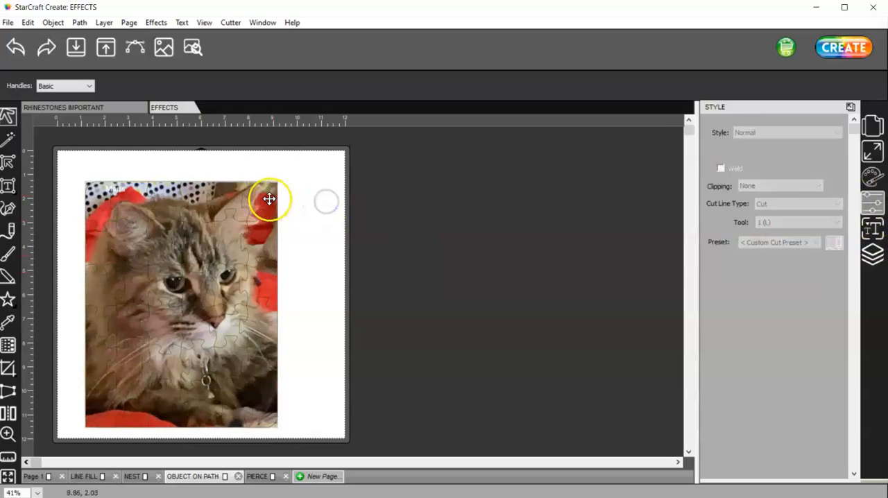
{"action": "left_click", "coordinate": [270, 200]}
{"action": "left_click_drag", "start_coordinate": [267, 196], "coordinate": [305, 204]}
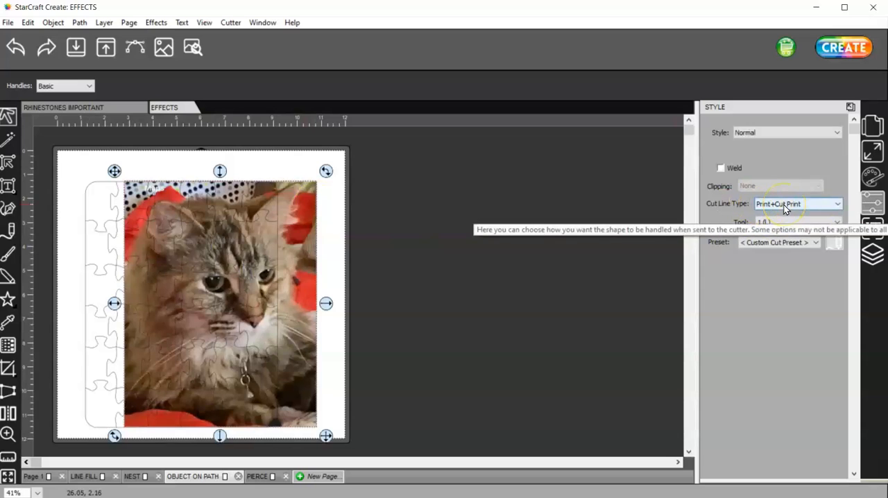
Step: Select the puzzle outline and set its cut line type to Print+Cut Cut
{"action": "left_click", "coordinate": [82, 219]}
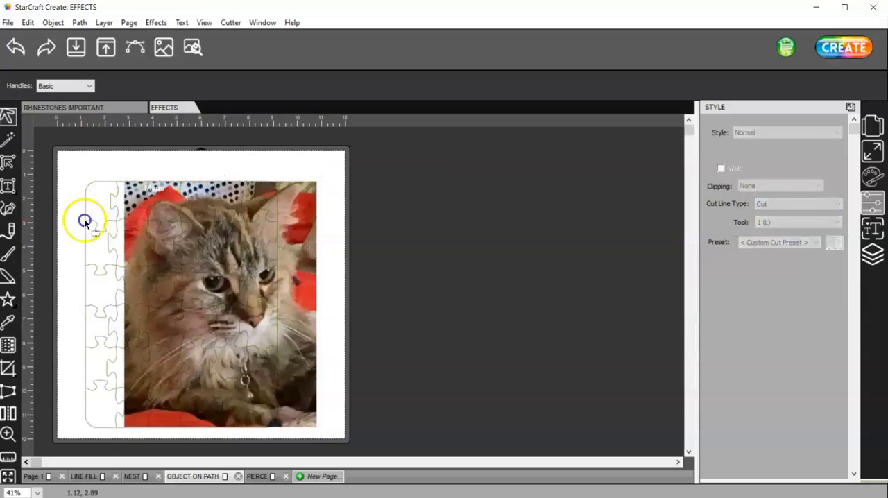
{"action": "left_click", "coordinate": [85, 217]}
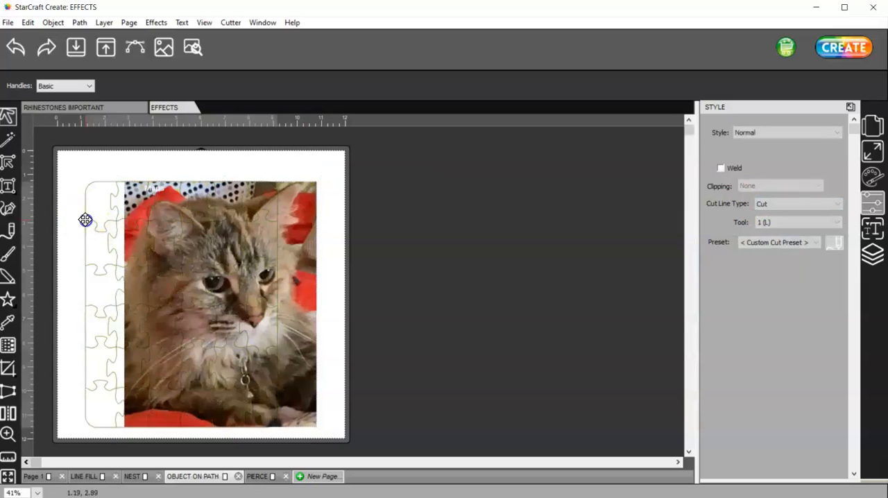
{"action": "left_click", "coordinate": [772, 202]}
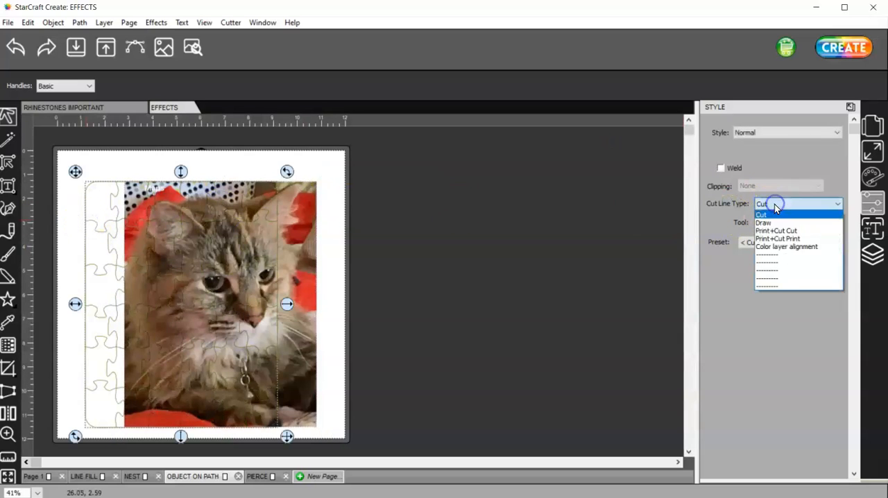
{"action": "left_click", "coordinate": [798, 238]}
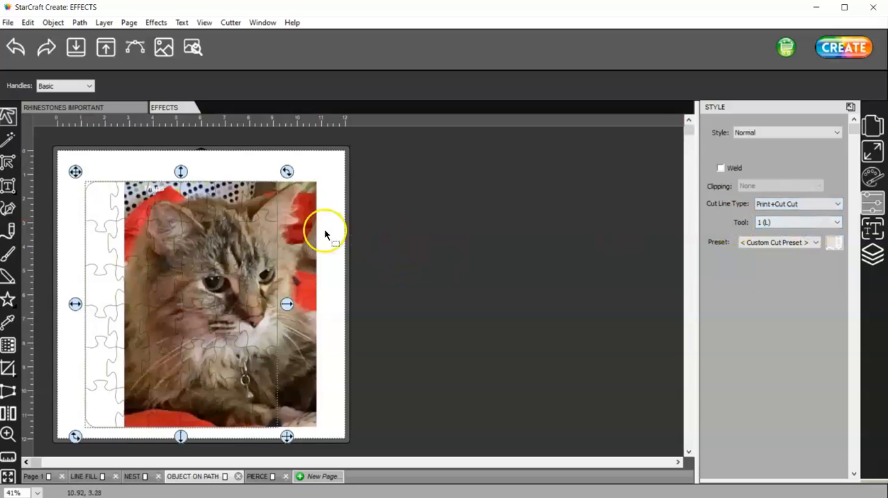
Step: Shift the cat photo slightly further right and move the puzzle outline over it
{"action": "left_click_drag", "start_coordinate": [306, 219], "coordinate": [320, 216]}
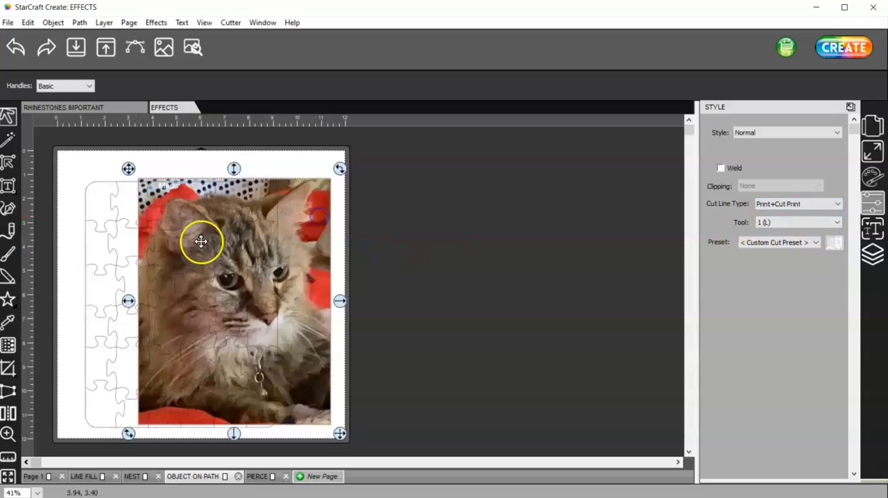
{"action": "left_click", "coordinate": [93, 222]}
{"action": "left_click_drag", "start_coordinate": [159, 217], "coordinate": [160, 218]}
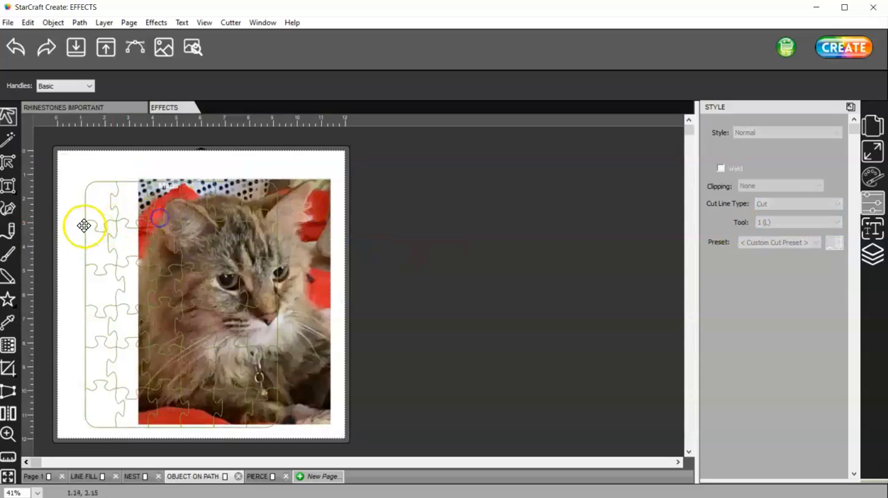
{"action": "left_click_drag", "start_coordinate": [84, 226], "coordinate": [137, 219]}
{"action": "left_click", "coordinate": [131, 218]}
Step: Select the overlapping puzzle and photo and align their centres both horizontally and vertically
{"action": "left_click_drag", "start_coordinate": [86, 172], "coordinate": [423, 424]}
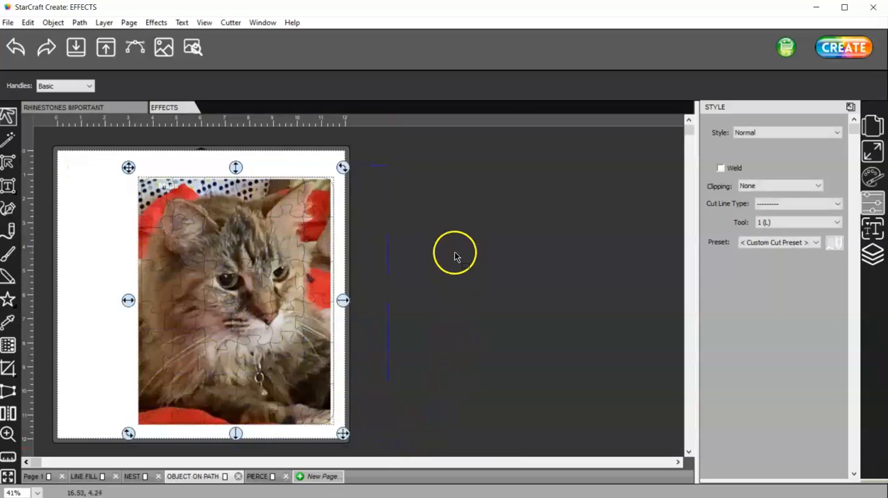
{"action": "left_click", "coordinate": [770, 203]}
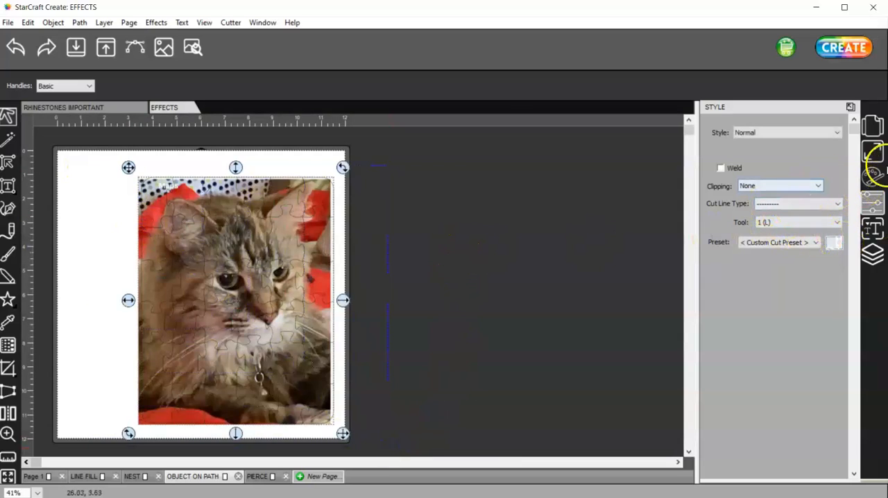
{"action": "left_click", "coordinate": [879, 159]}
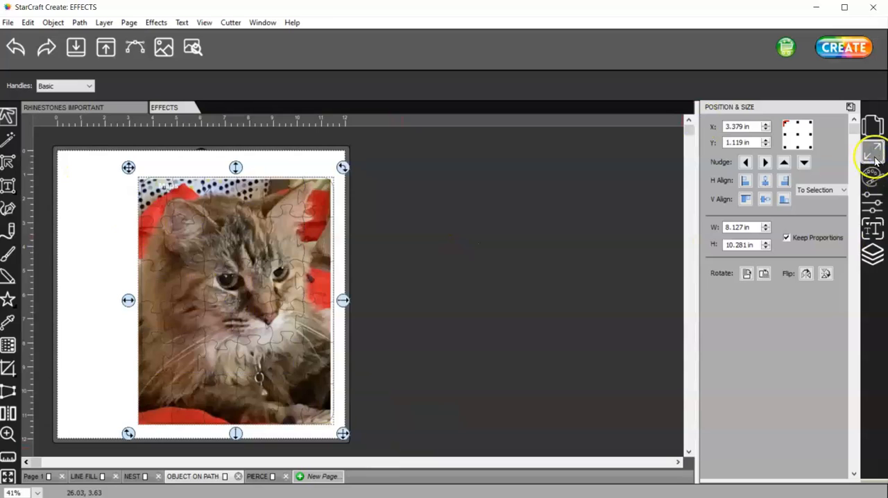
{"action": "left_click", "coordinate": [764, 180]}
{"action": "left_click", "coordinate": [765, 199]}
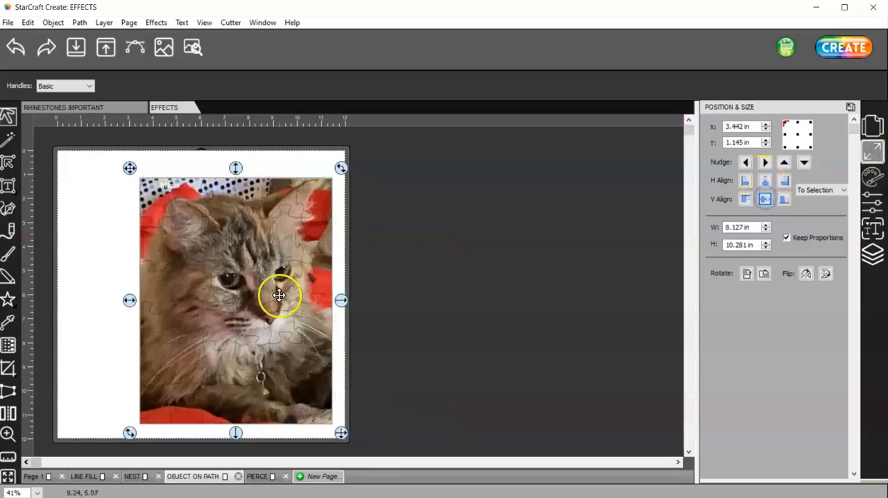
Step: Move the cat photo off the page to the right and examine the bare puzzle's piece outlines up close
{"action": "left_click", "coordinate": [393, 306]}
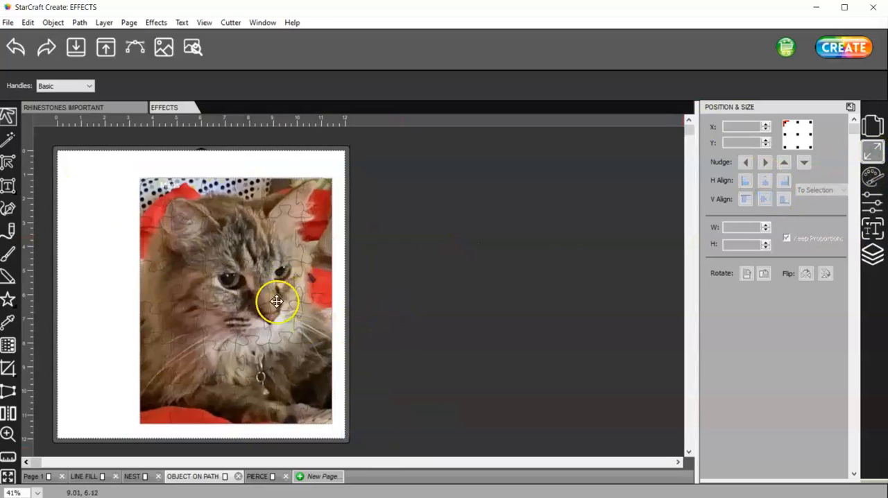
{"action": "left_click_drag", "start_coordinate": [271, 281], "coordinate": [211, 284]}
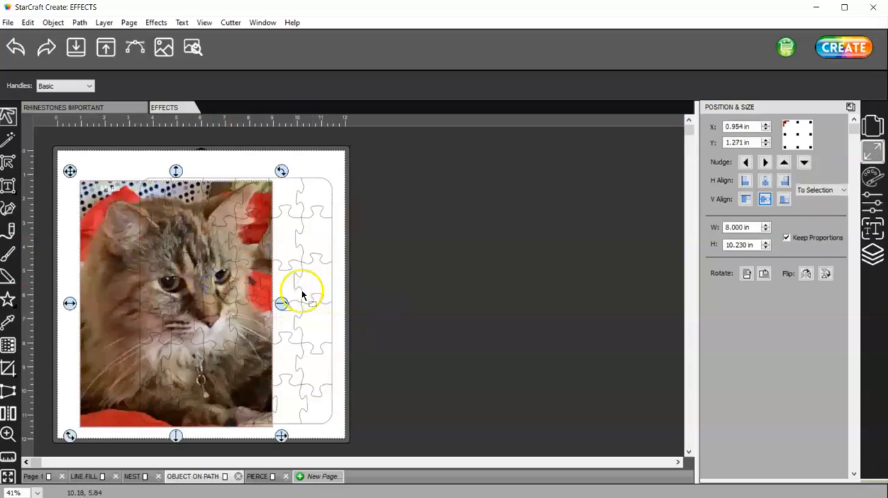
{"action": "left_click_drag", "start_coordinate": [109, 250], "coordinate": [414, 228]}
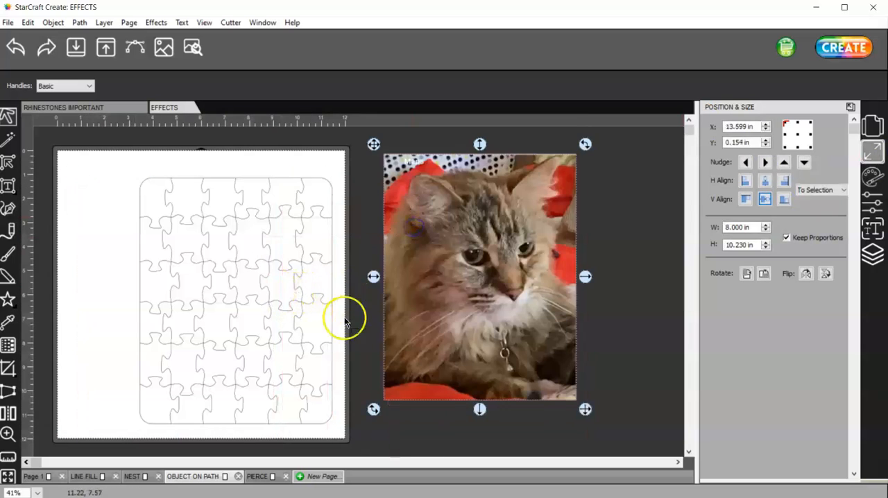
{"action": "scroll", "coordinate": [304, 416], "scroll_direction": "up", "scroll_amount": 2, "text": "ctrl"}
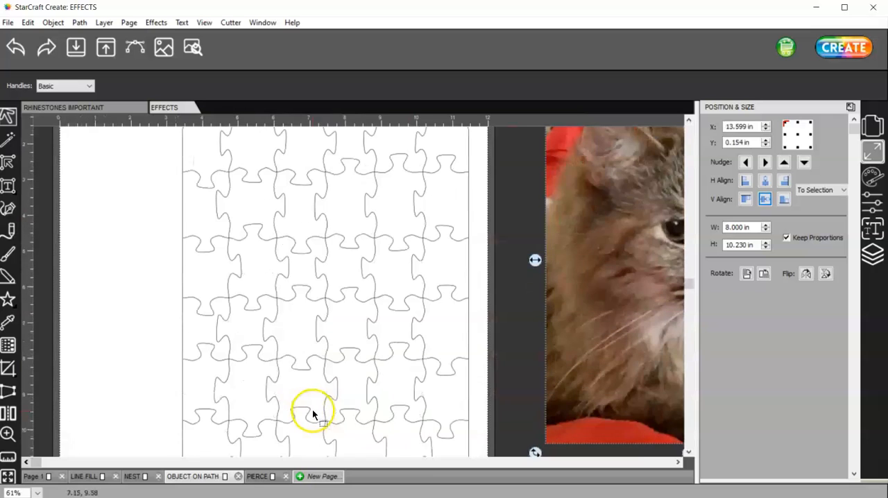
{"action": "left_click_drag", "start_coordinate": [689, 285], "coordinate": [694, 389]}
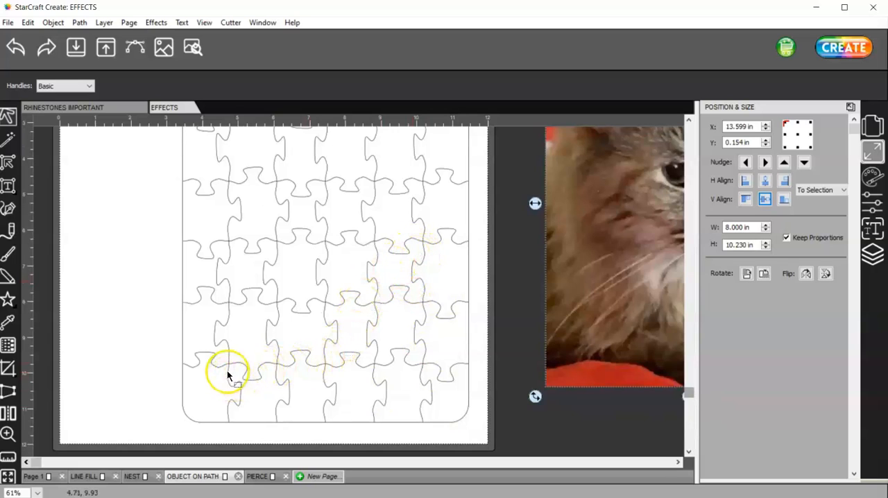
{"action": "scroll", "coordinate": [230, 379], "scroll_direction": "up", "scroll_amount": 2}
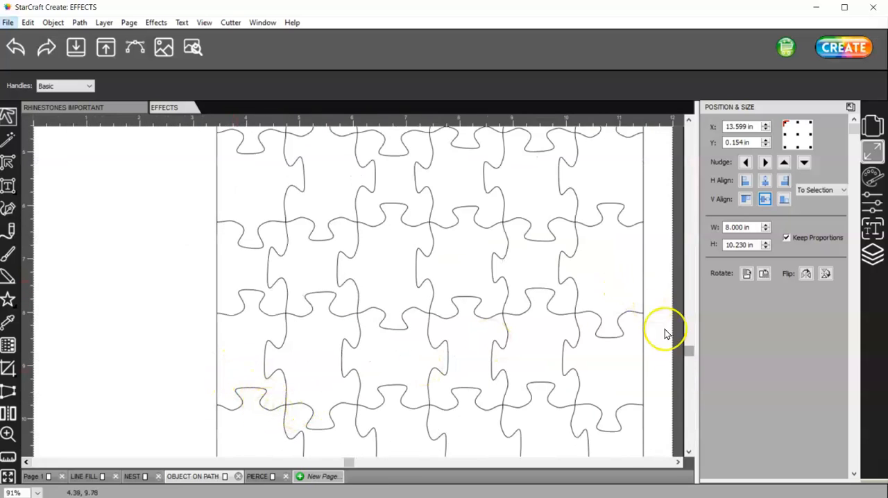
Step: Use the Shape Tool to move the tab node on the puzzle's leftmost interior vertical cut, in the bottom row, slightly down and inward
{"action": "left_click", "coordinate": [689, 345]}
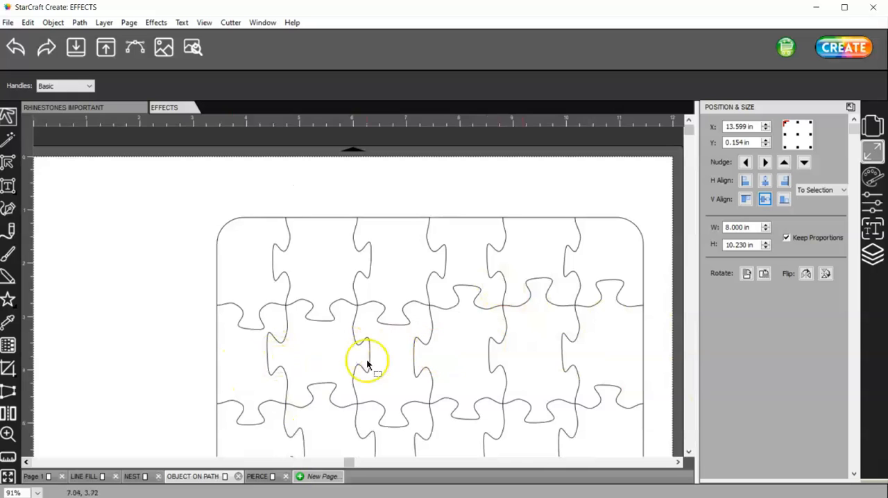
{"action": "left_click_drag", "start_coordinate": [688, 129], "coordinate": [703, 441]}
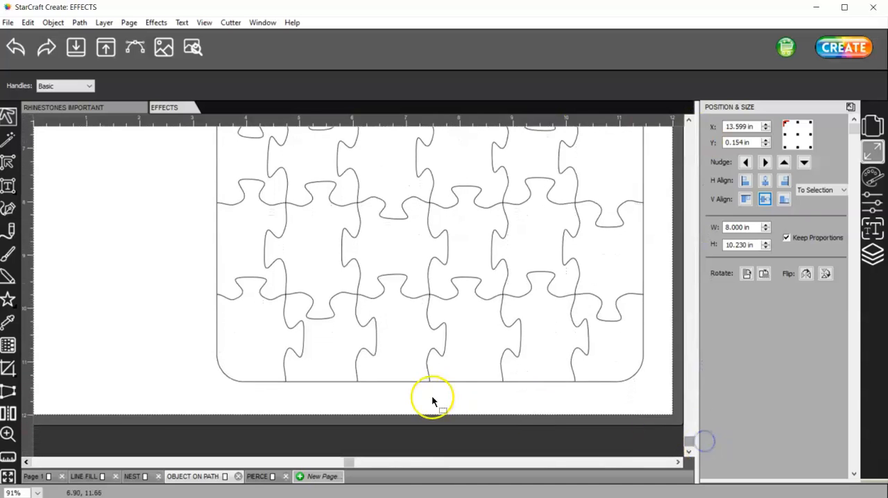
{"action": "left_click", "coordinate": [9, 164]}
{"action": "left_click", "coordinate": [297, 323]}
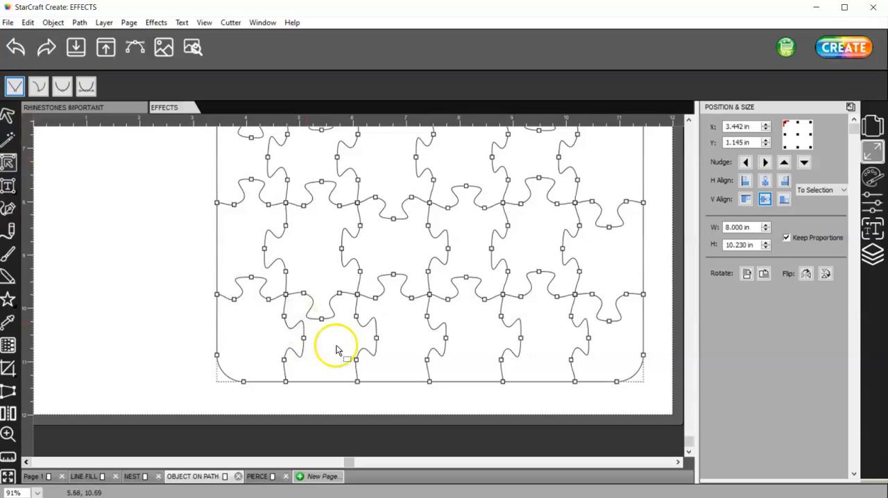
{"action": "left_click", "coordinate": [302, 338]}
{"action": "left_click_drag", "start_coordinate": [303, 339], "coordinate": [301, 346]}
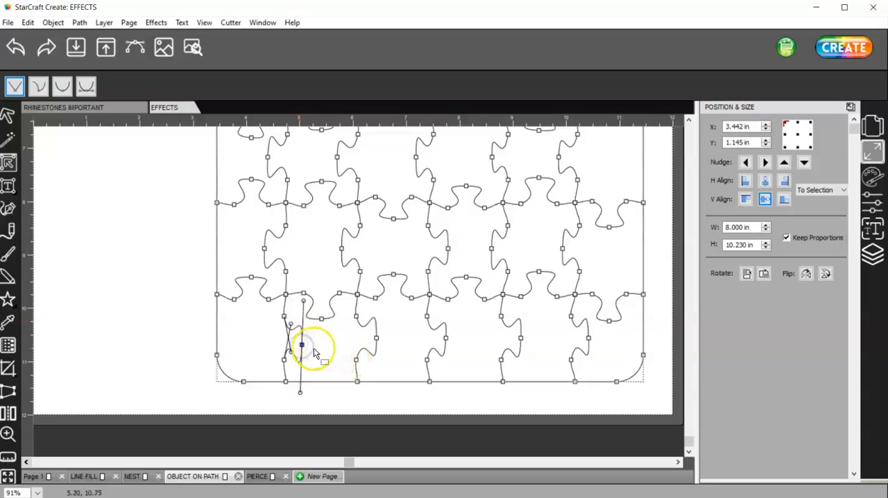
{"action": "left_click", "coordinate": [128, 267]}
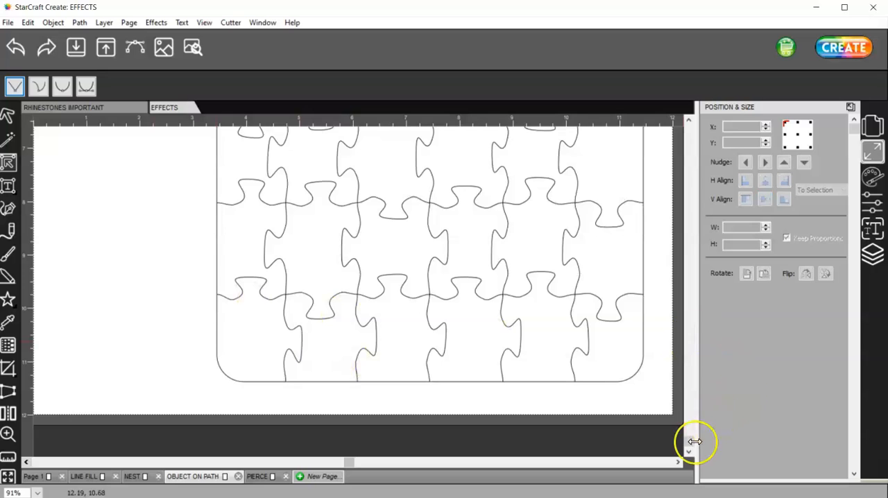
Step: Move the cat photo back onto the page so it lies over the puzzle outline, and deselect it
{"action": "left_click_drag", "start_coordinate": [689, 446], "coordinate": [692, 294]}
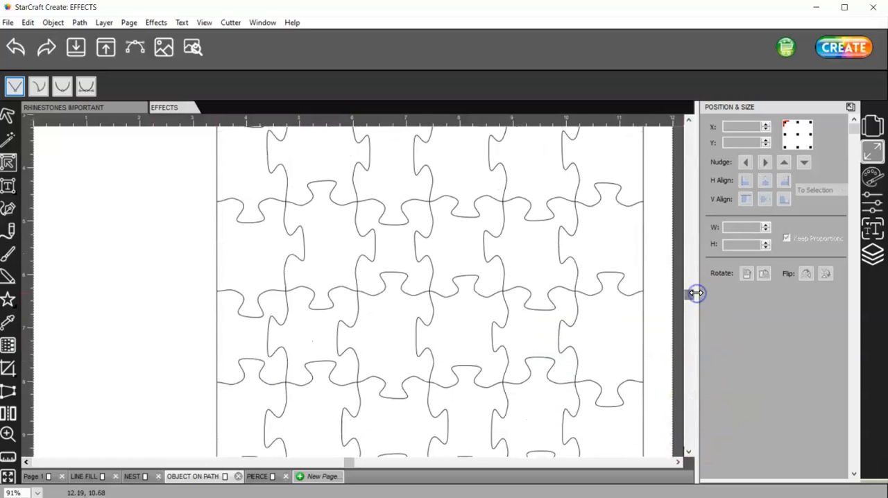
{"action": "key", "text": "ctrl+0"}
{"action": "left_click", "coordinate": [532, 324]}
{"action": "left_click", "coordinate": [332, 320]}
{"action": "left_click", "coordinate": [560, 381]}
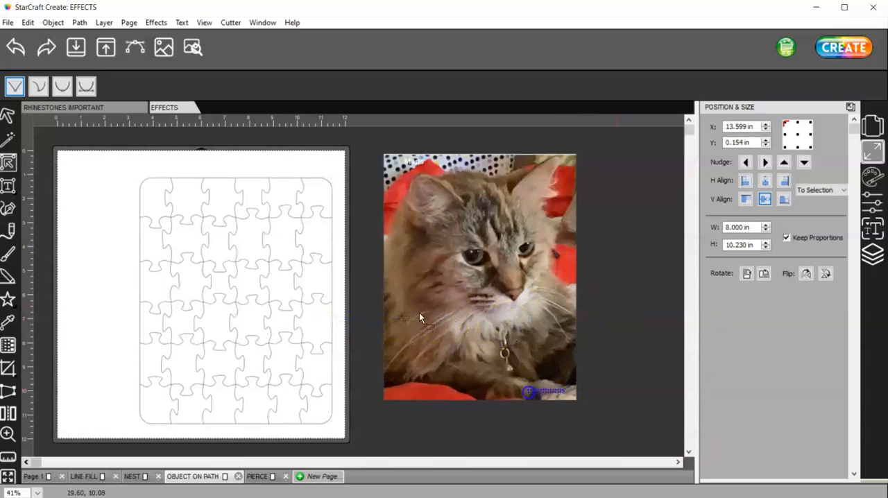
{"action": "left_click", "coordinate": [610, 432]}
{"action": "left_click_drag", "start_coordinate": [562, 387], "coordinate": [356, 140]}
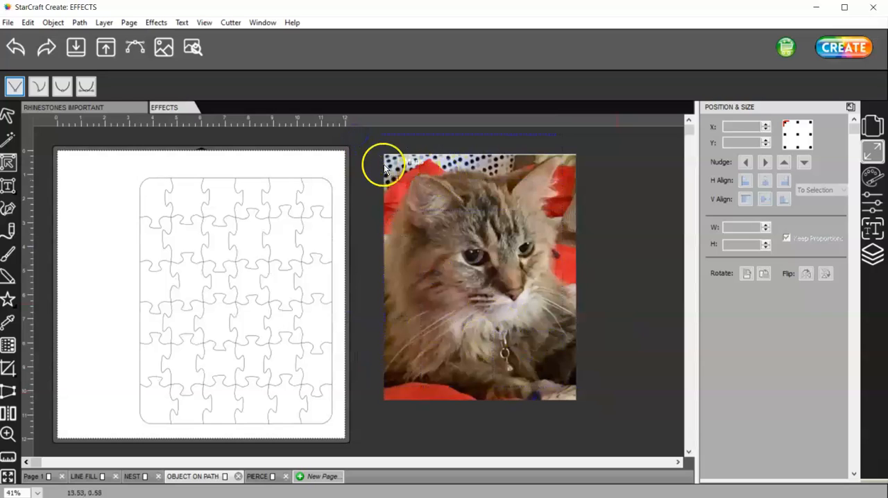
{"action": "left_click", "coordinate": [9, 117]}
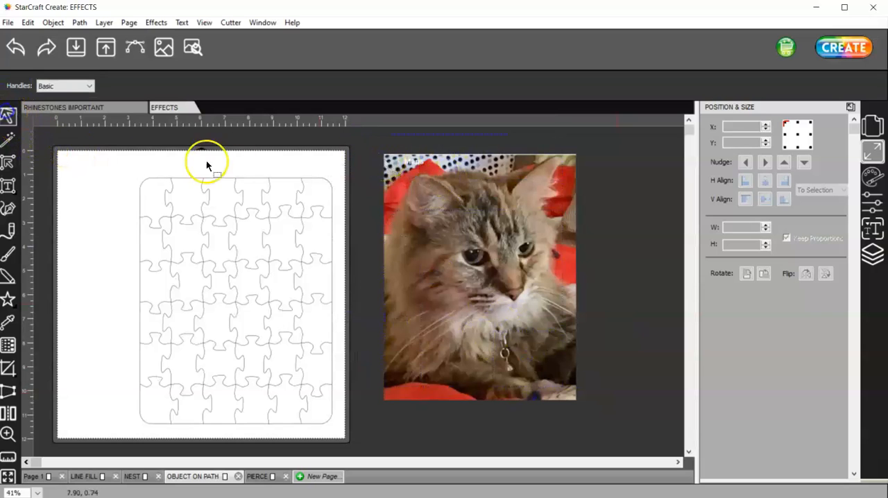
{"action": "left_click_drag", "start_coordinate": [432, 174], "coordinate": [186, 198]}
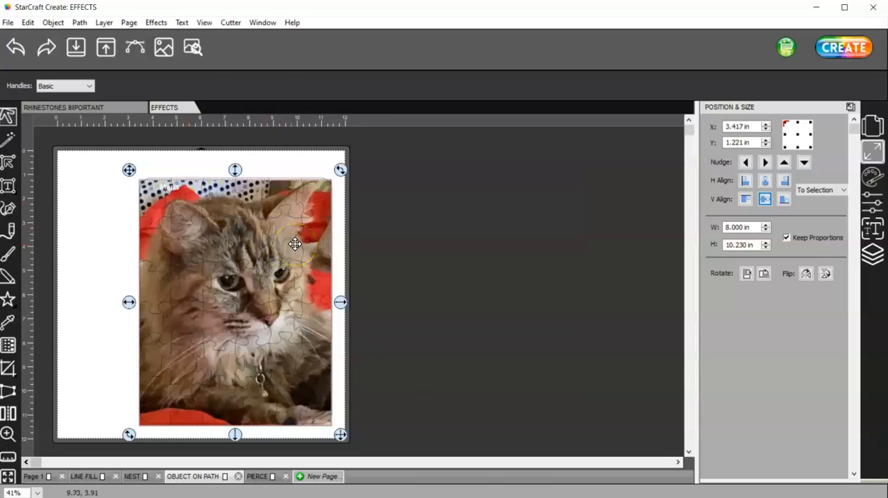
{"action": "left_click", "coordinate": [157, 23]}
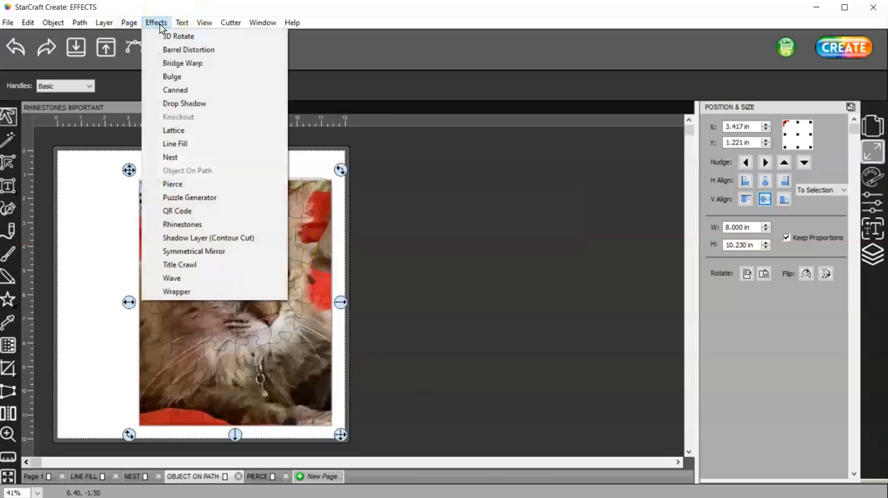
{"action": "left_click", "coordinate": [82, 255]}
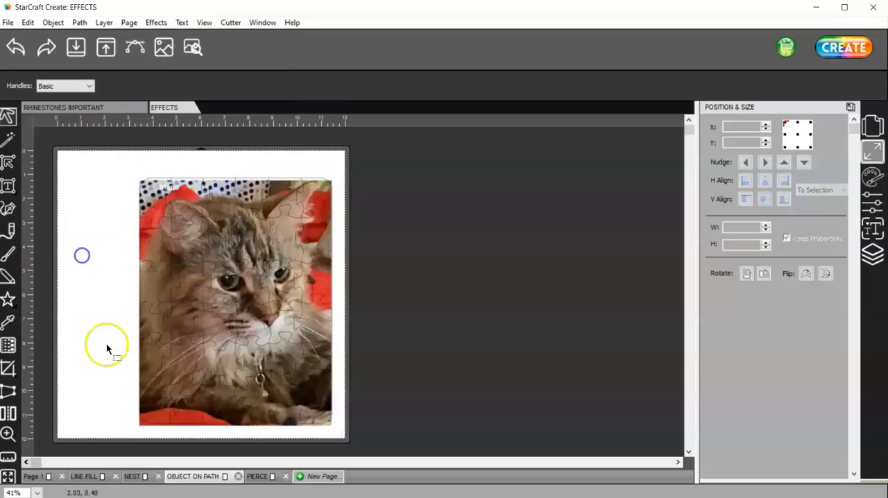